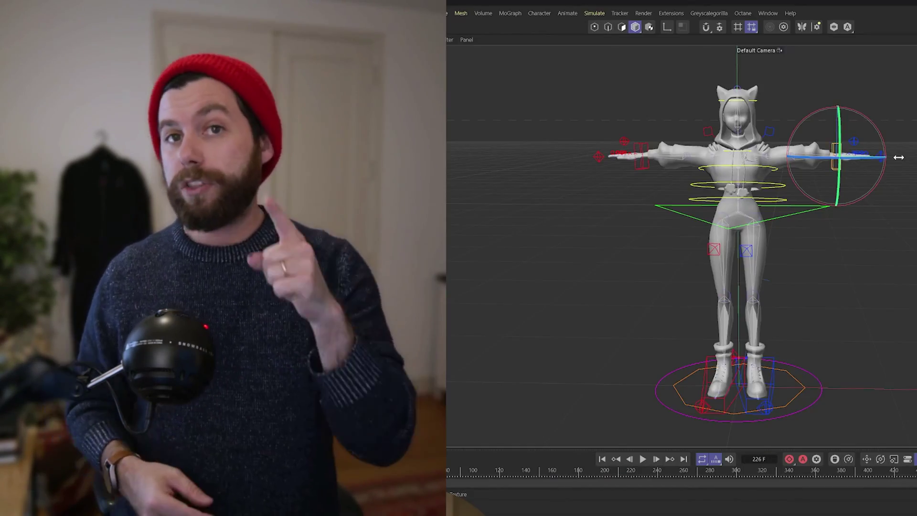
Rewind the timeline and play the character's dance animation, pausing it at frame 187
drag(603, 471, 658, 470)
click(602, 458)
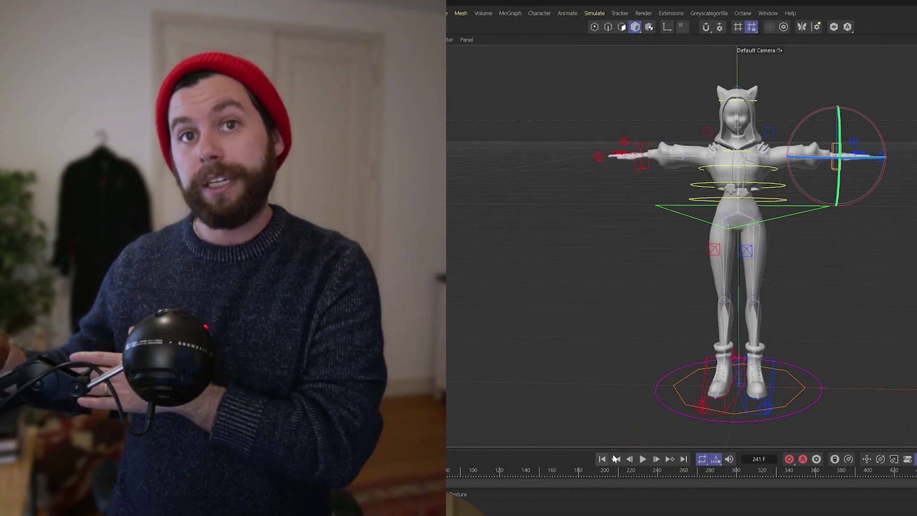
click(643, 460)
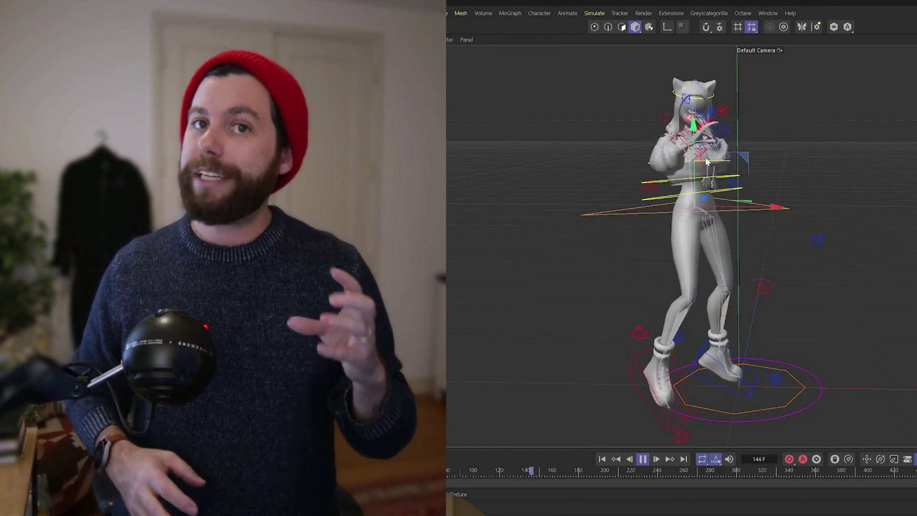
click(647, 456)
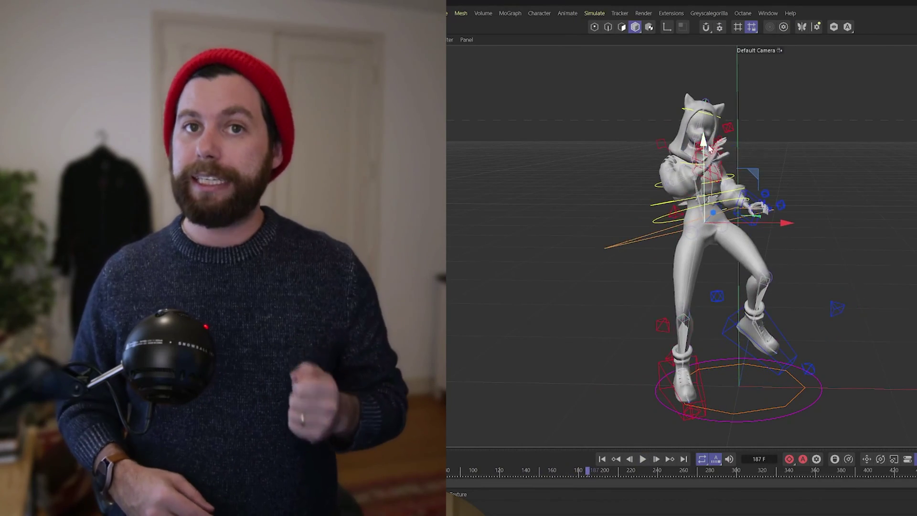
Lower the character's hip controller at frame 187 and play the animation to check the adjusted pose
drag(705, 142, 705, 197)
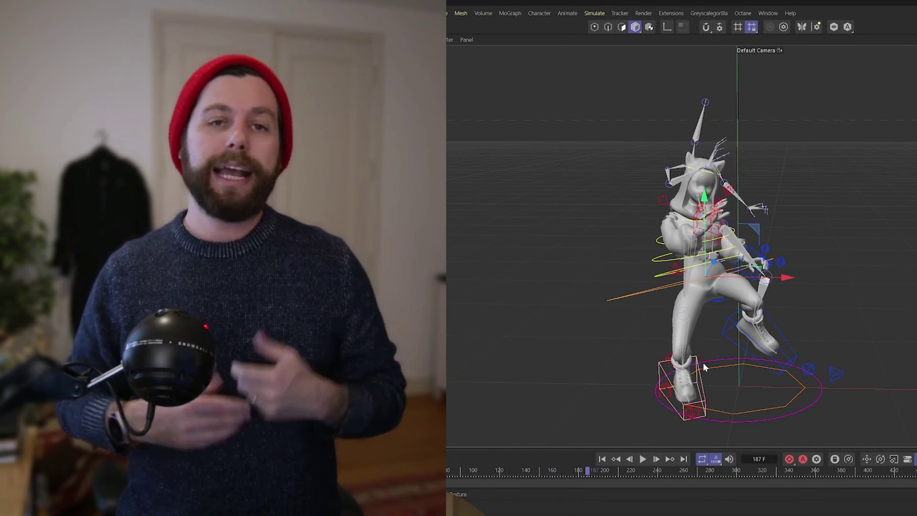
click(642, 459)
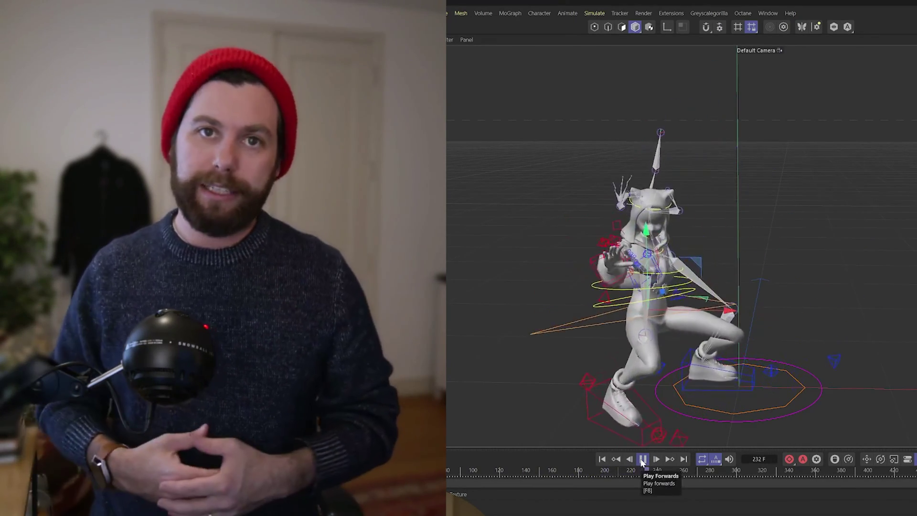
click(643, 458)
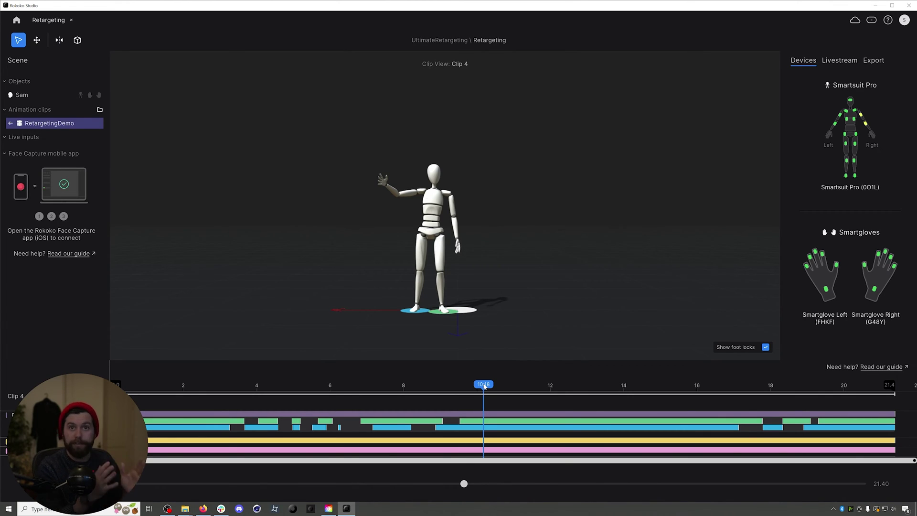
In Rokoko Studio, play back and scrub the opening seconds of the RetargetingDemo clip
drag(484, 386, 218, 393)
key(space)
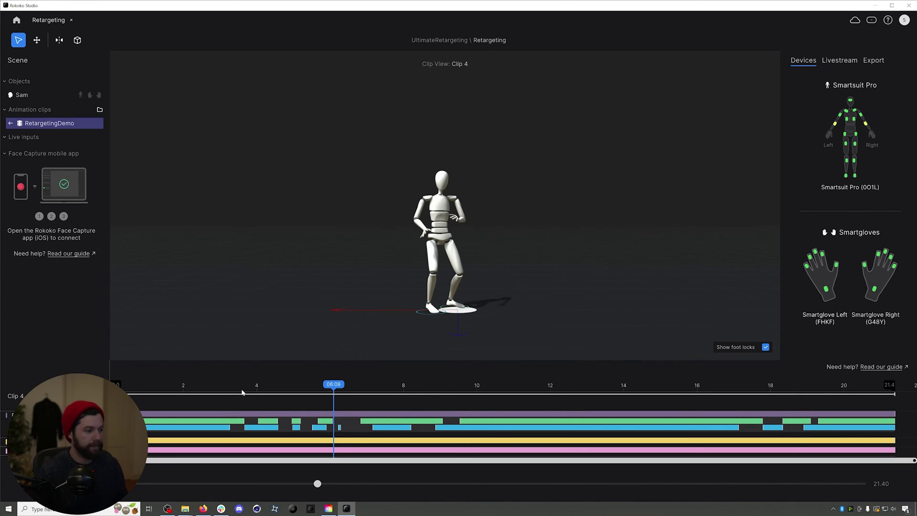
drag(243, 392, 144, 388)
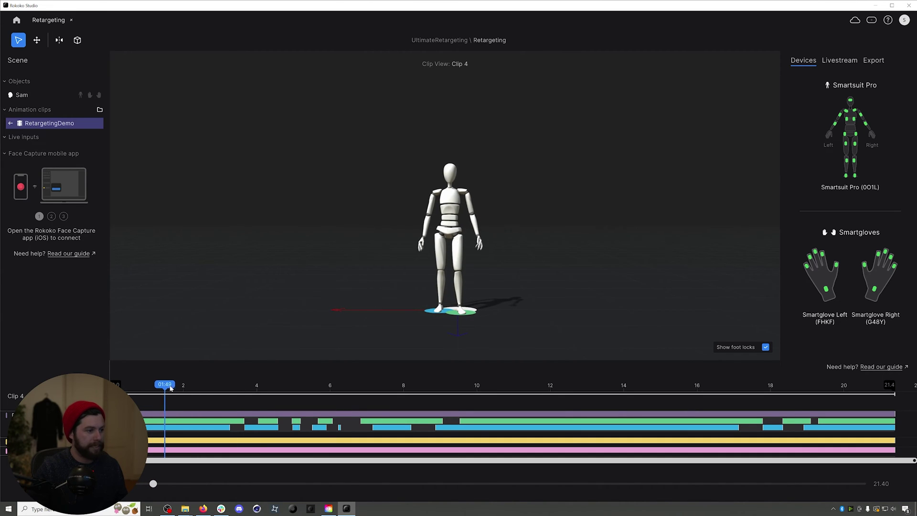
Add the RetargetingDemo clip to the export list and show the export settings
right_click(55, 123)
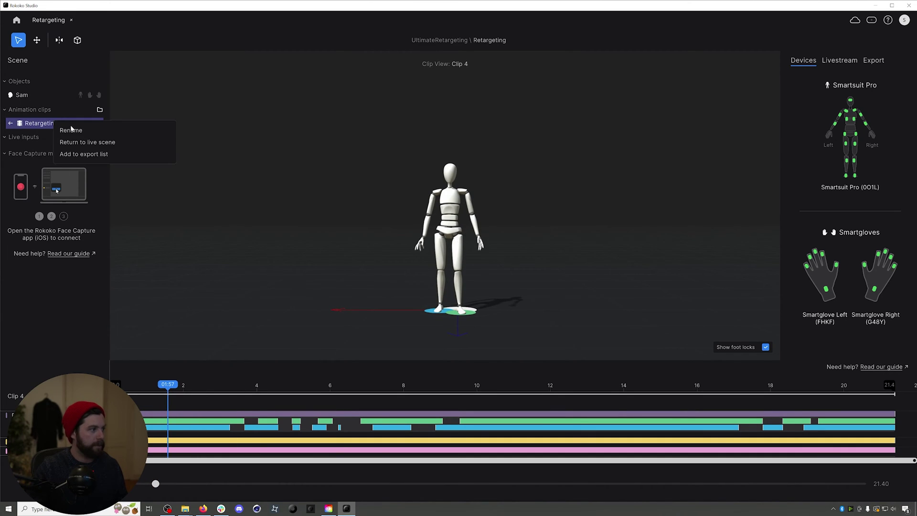
click(82, 154)
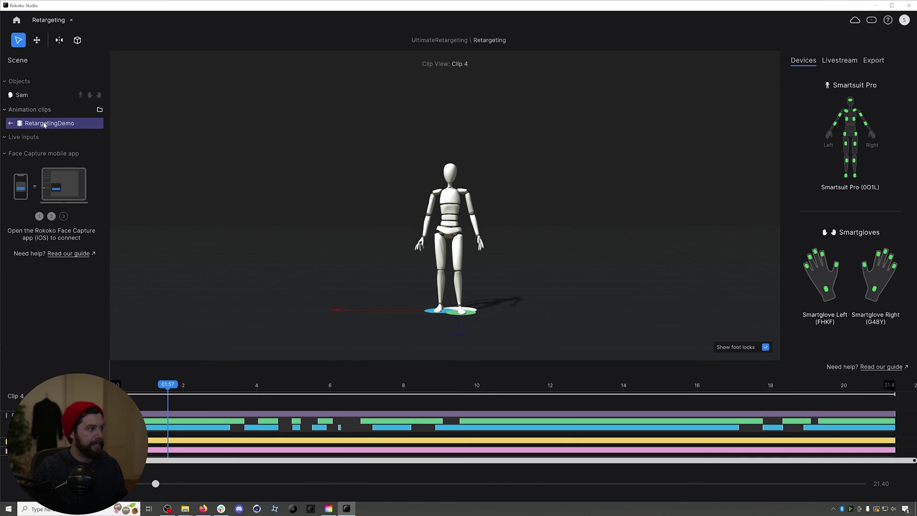
click(873, 61)
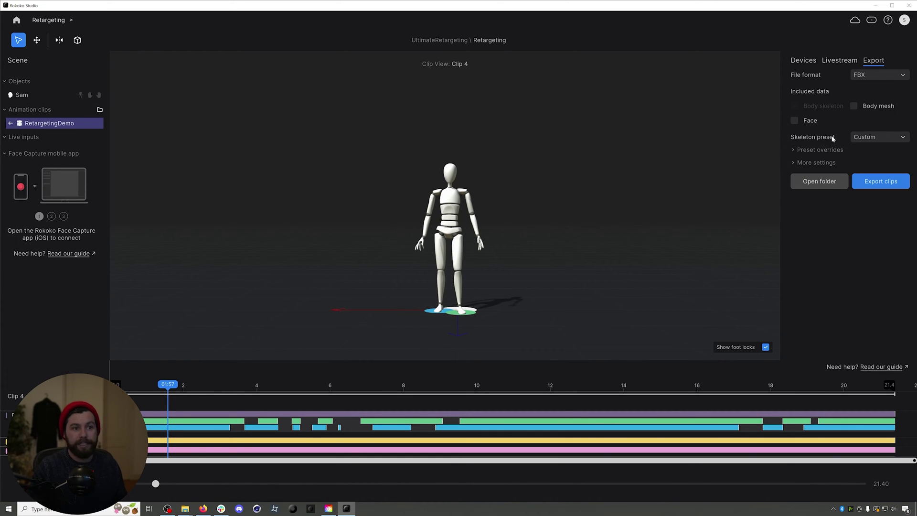
Set the skeleton preset of the FBX export to HumanIK
click(904, 138)
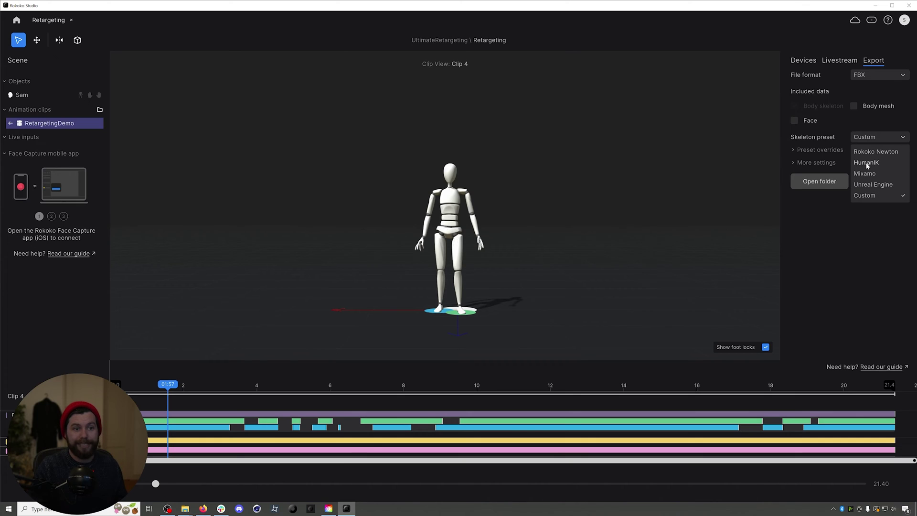
click(866, 163)
click(901, 139)
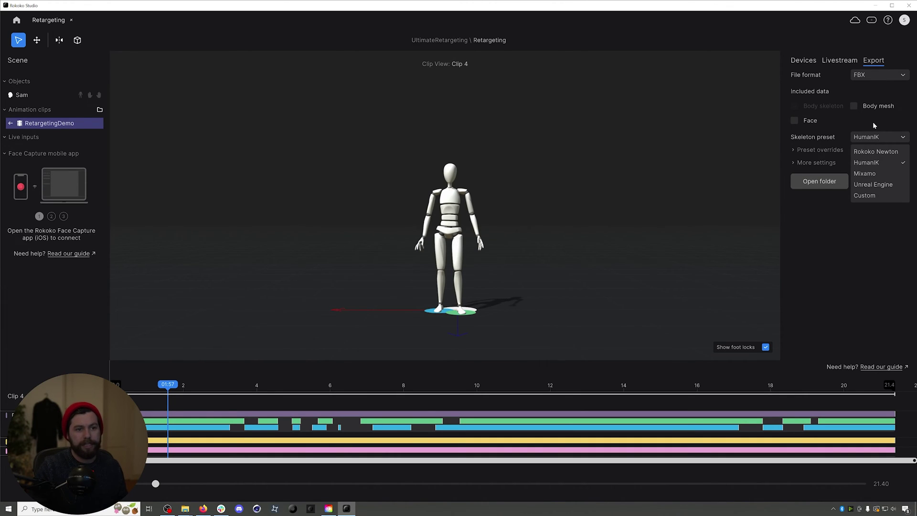
click(869, 137)
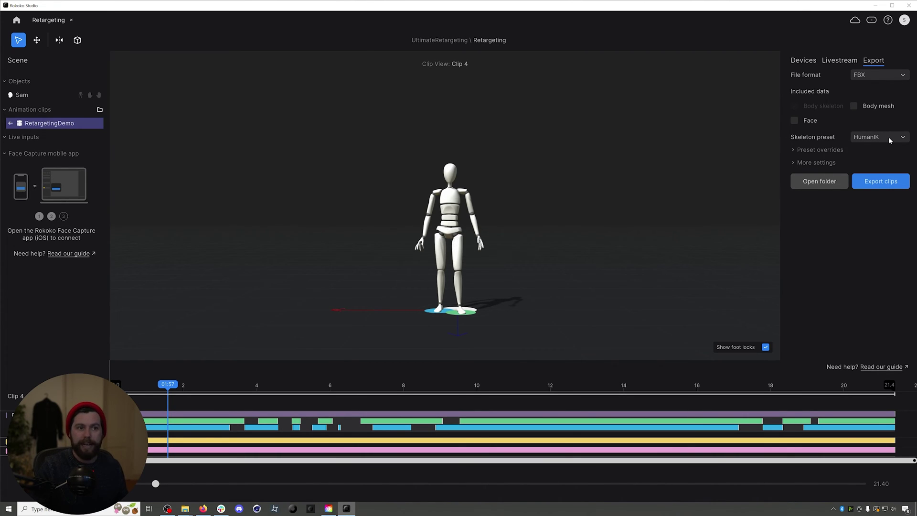
Override the skeleton preset's rest pose with T-Pose
click(795, 150)
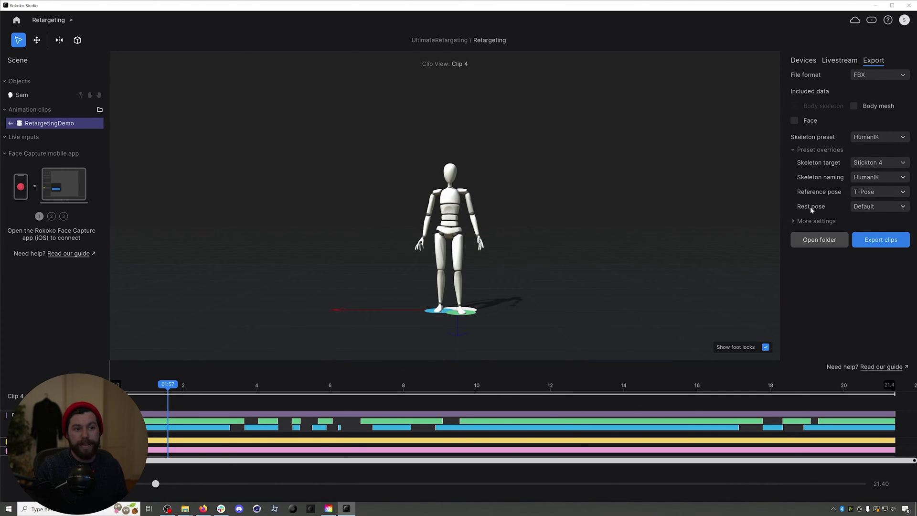
click(903, 210)
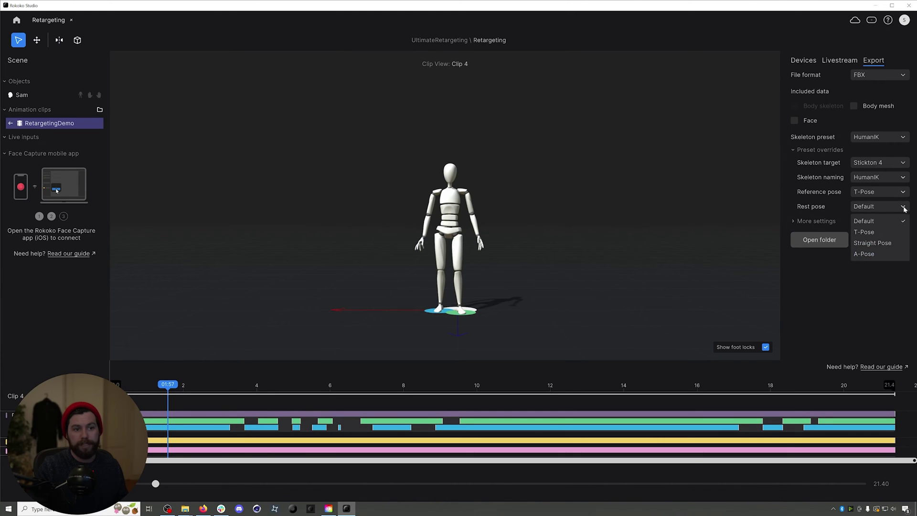
click(874, 233)
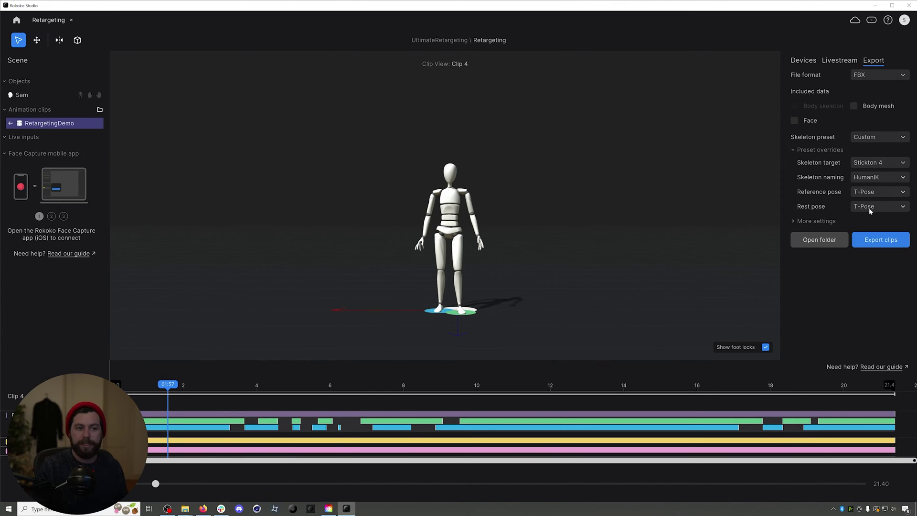
Check the additional FBX export settings and export the clip
click(794, 221)
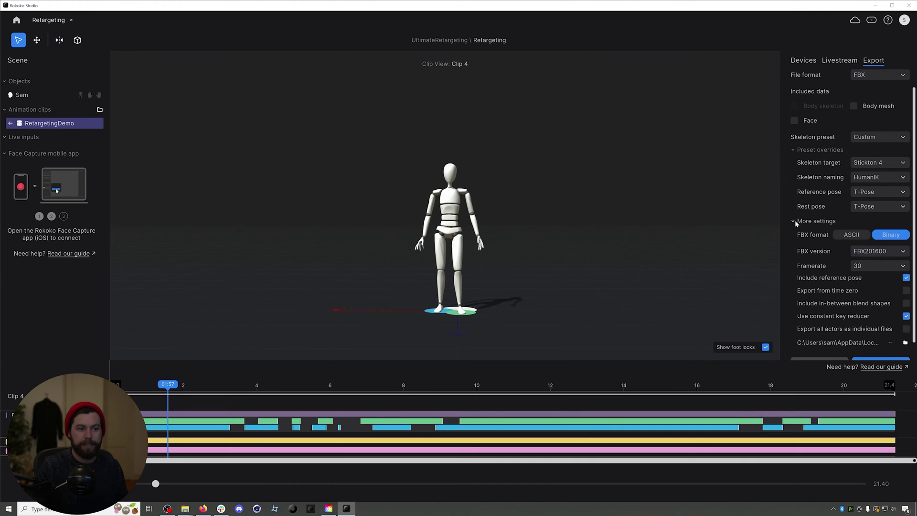
scroll(817, 220, down, 1)
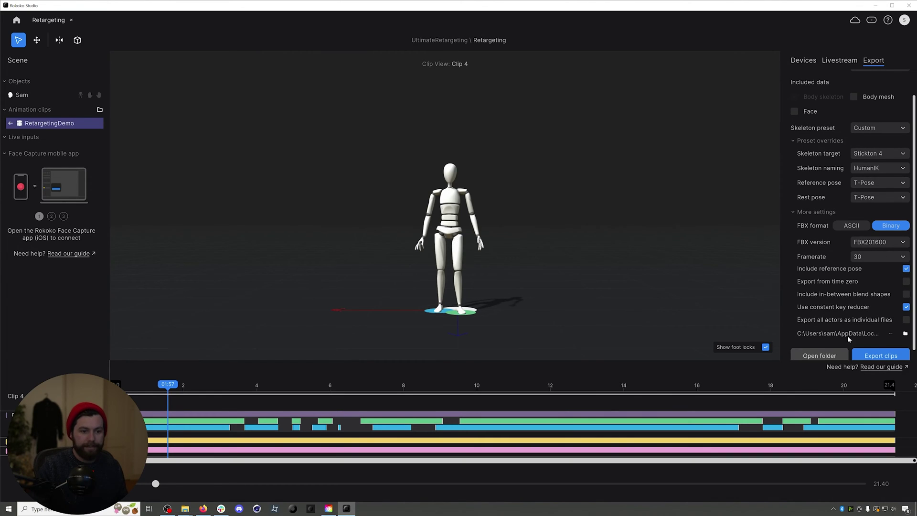
click(878, 356)
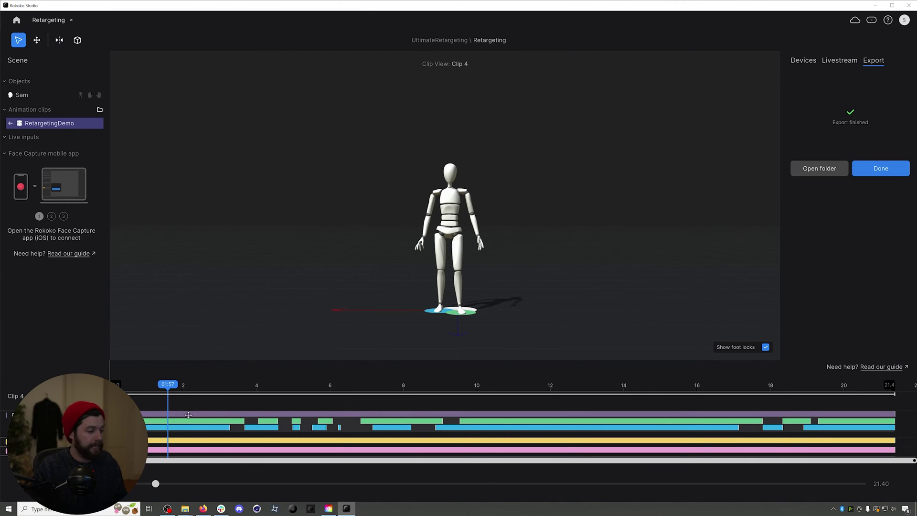
Switch to the browser and inspect the Spidercat A-posed model on Sketchfab from several angles
click(205, 507)
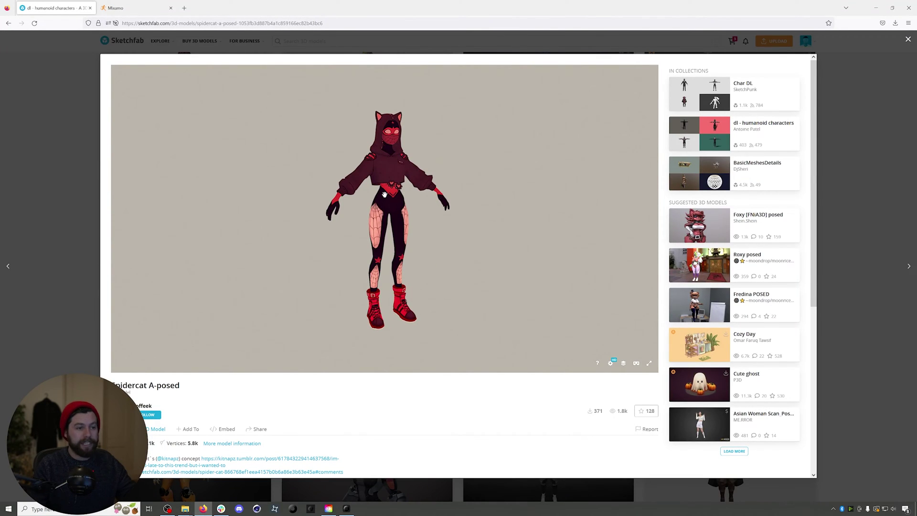
drag(385, 195, 231, 295)
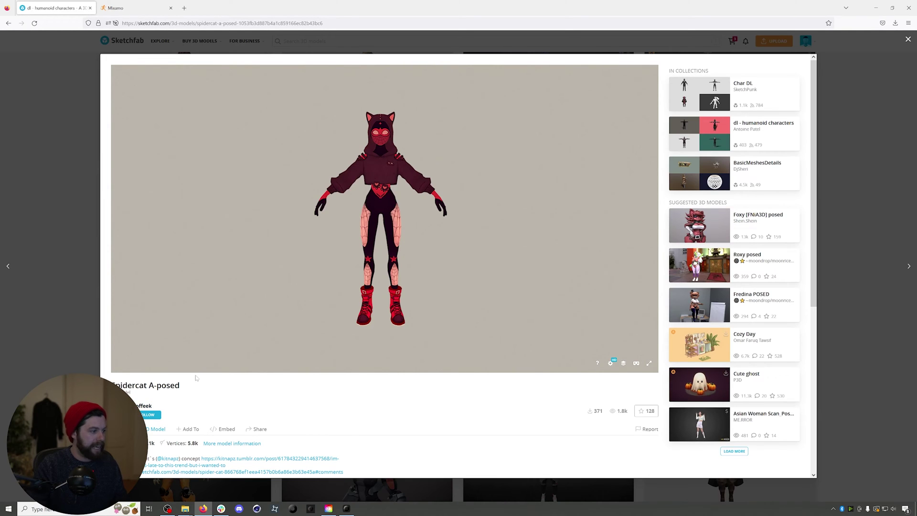
drag(349, 153, 497, 154)
mouse_move(444, 183)
mouse_down()
mouse_move(425, 162)
mouse_move(454, 162)
mouse_move(382, 167)
mouse_up()
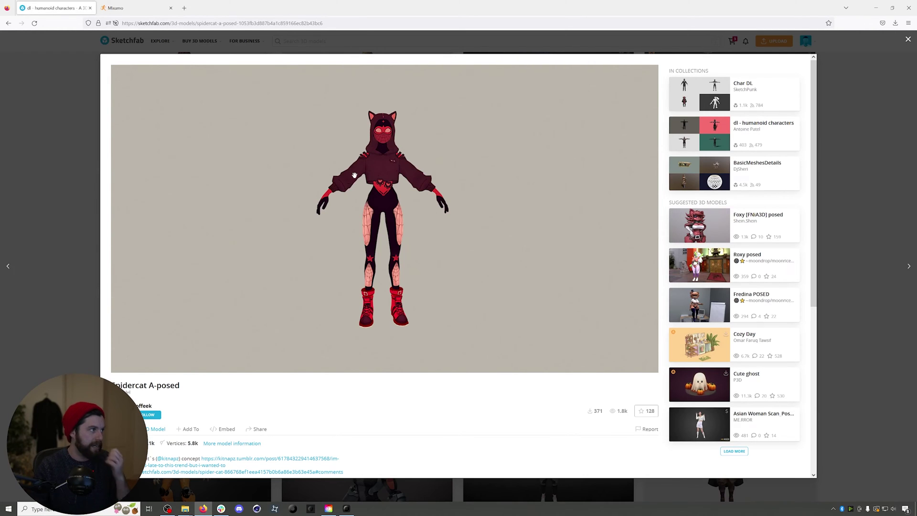
Switch to Mixamo, clear the tpose search filter, and browse the character and animation libraries
click(134, 8)
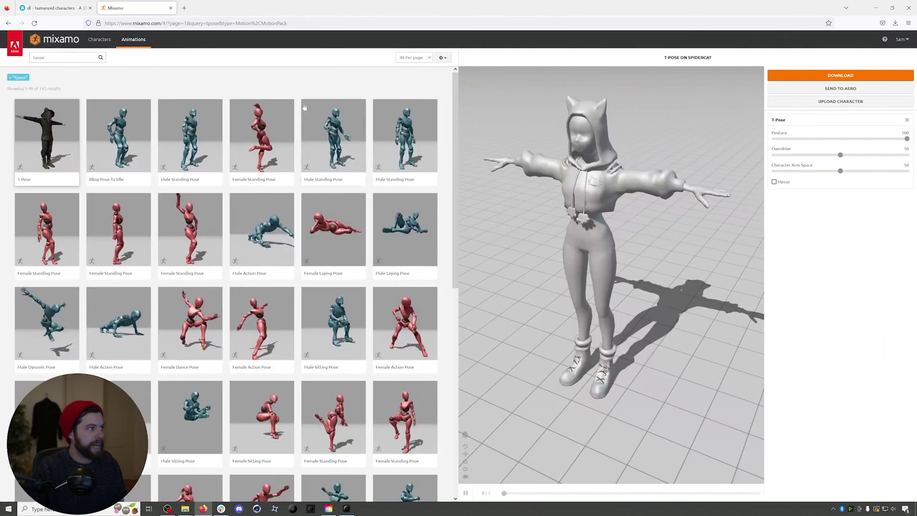
click(10, 78)
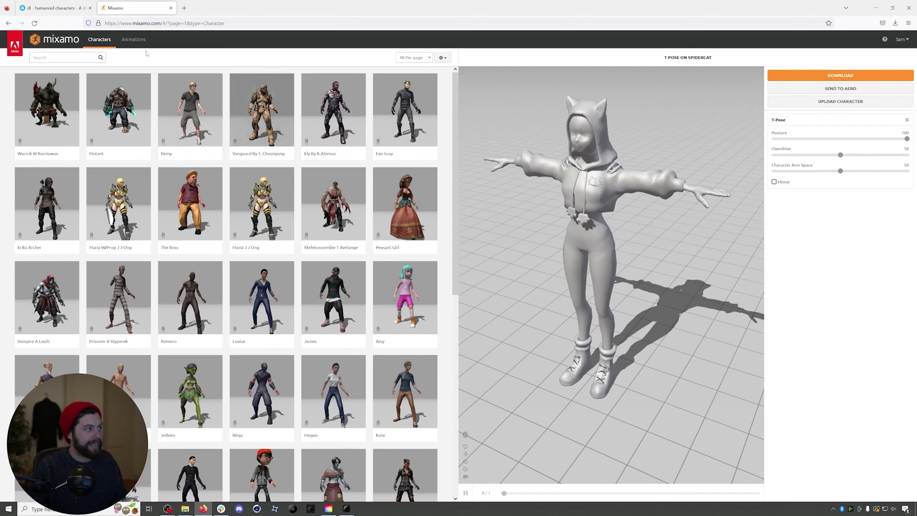
click(134, 40)
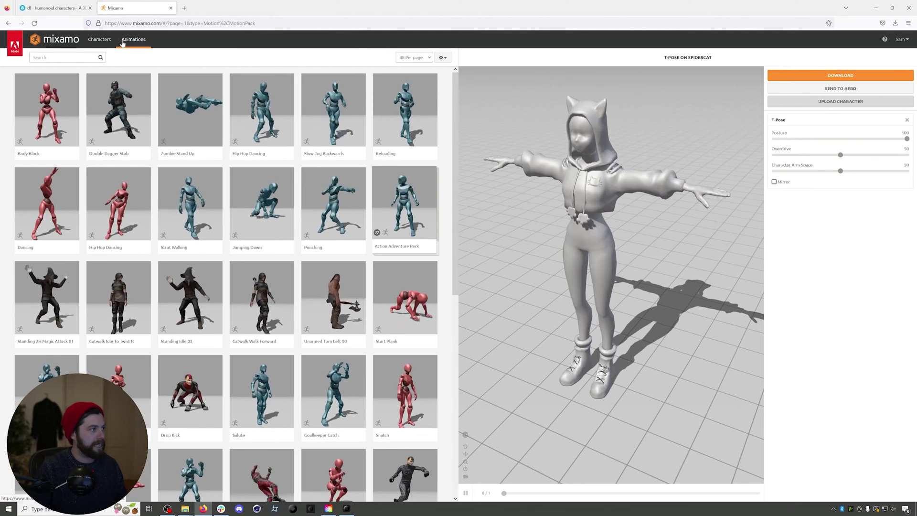
Search the Mixamo animations for "tpose" and inspect the T-Pose on the Spidercat character
click(63, 57)
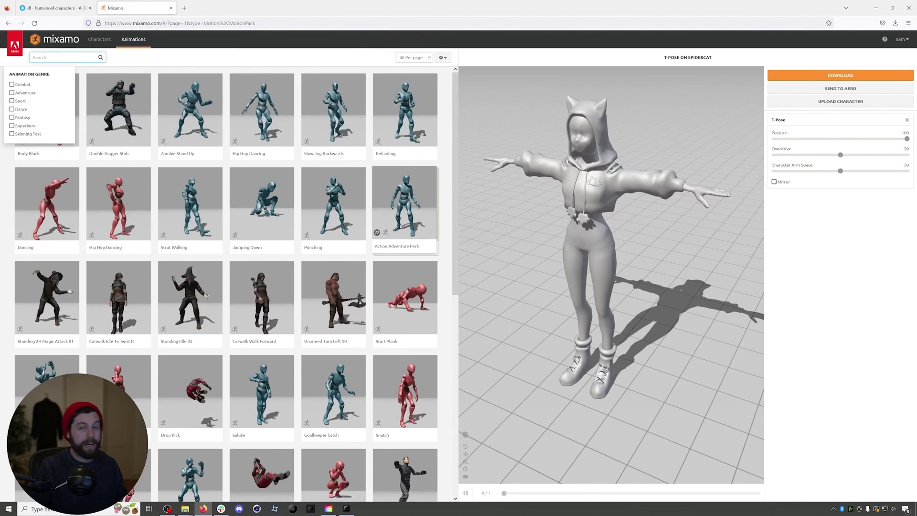
text(tpose)
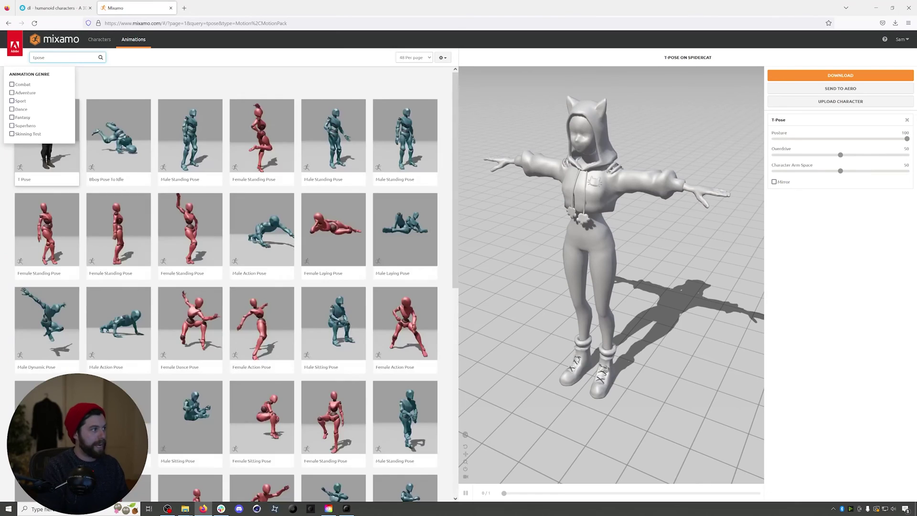
key(Return)
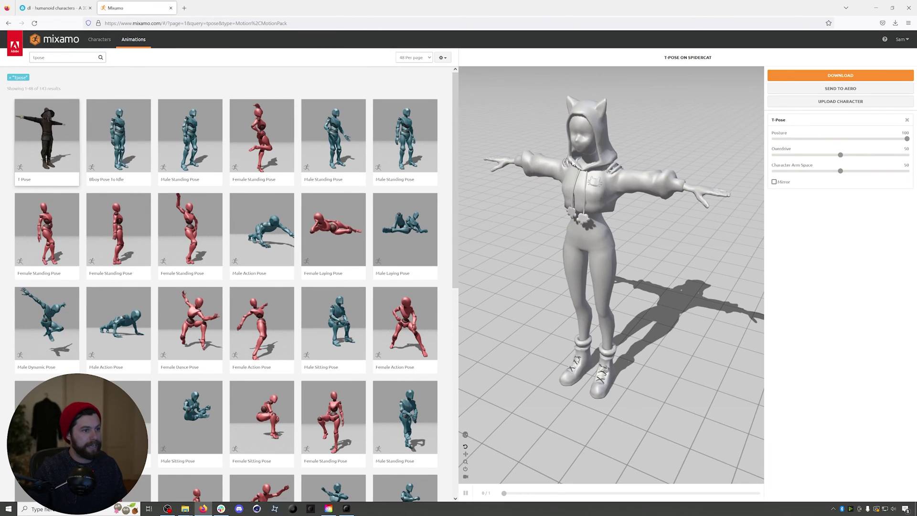
drag(578, 171, 600, 169)
scroll(599, 169, down, 2)
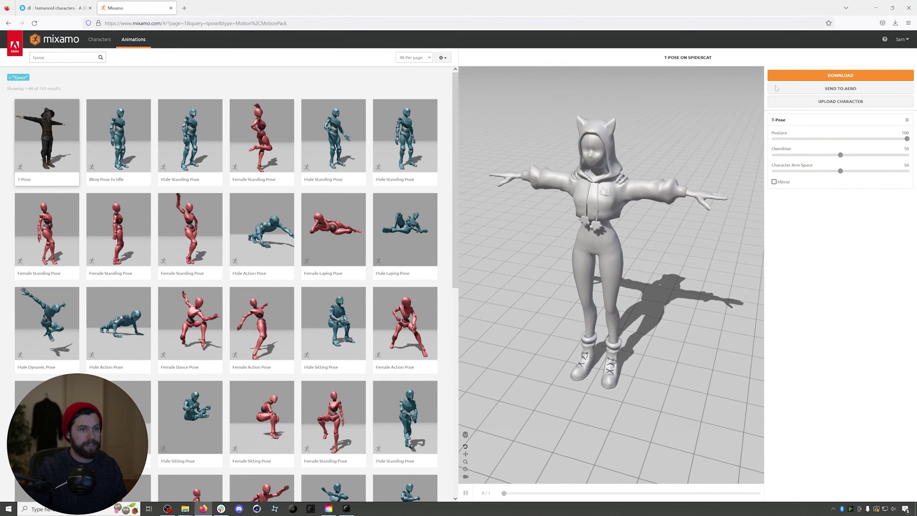
Minimize the open windows, look at the Spidercat files in the 01_RAW folder, and return to the 230101_UltimateRetargeting folder
click(876, 8)
click(875, 8)
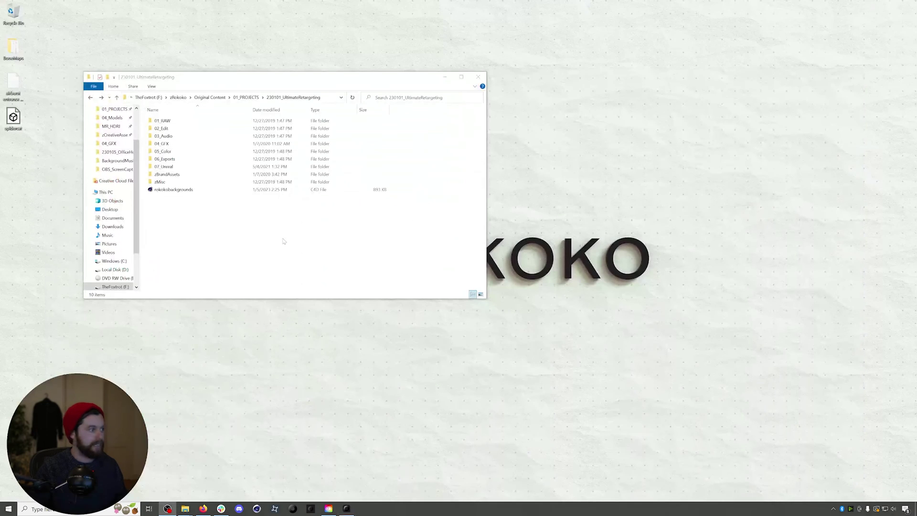
double_click(165, 121)
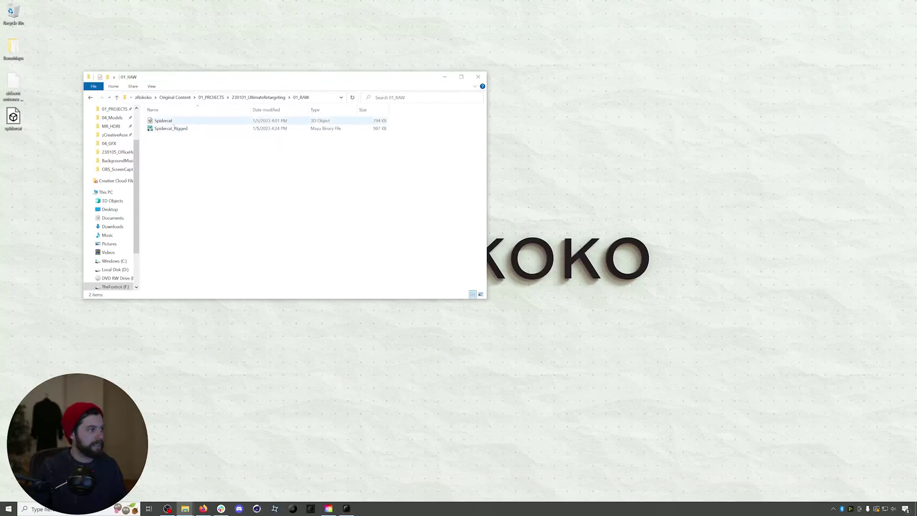
click(167, 121)
click(258, 98)
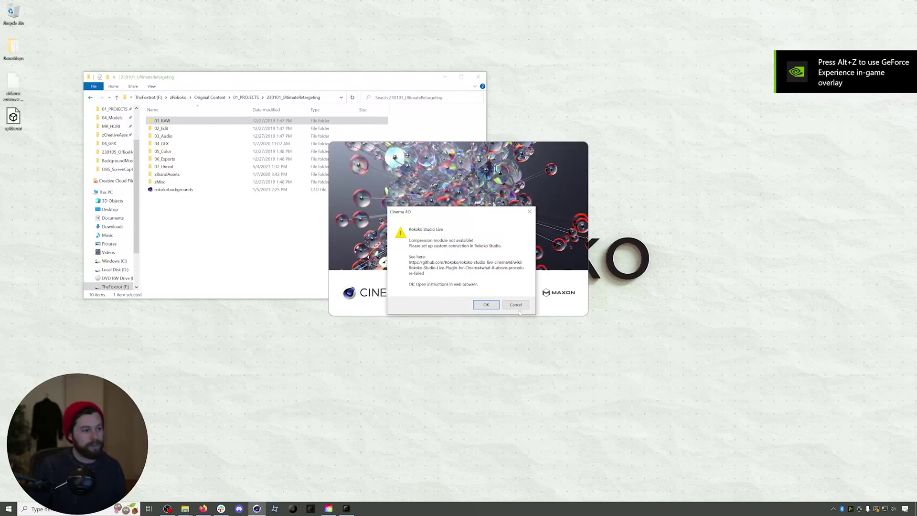
Dismiss the Rokoko Studio Live compression warning and close Cinema 4D's Quick Start Dialog
click(516, 303)
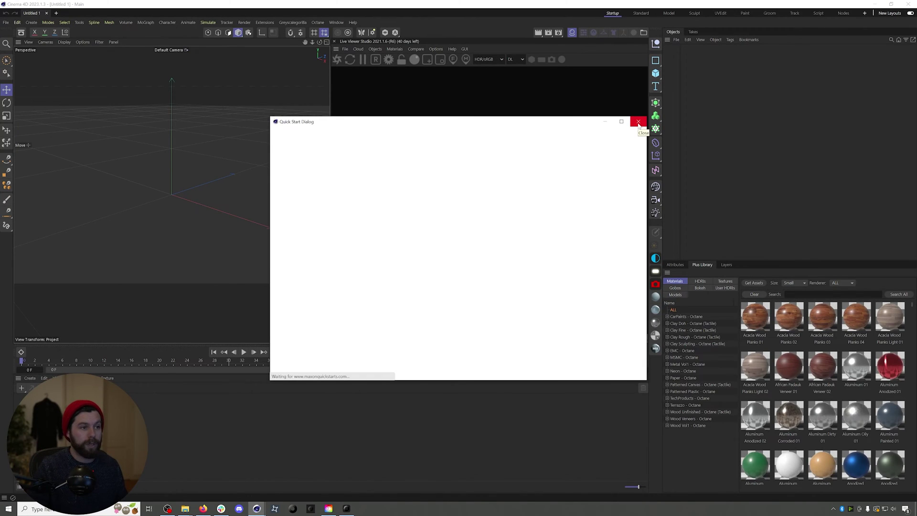
click(638, 122)
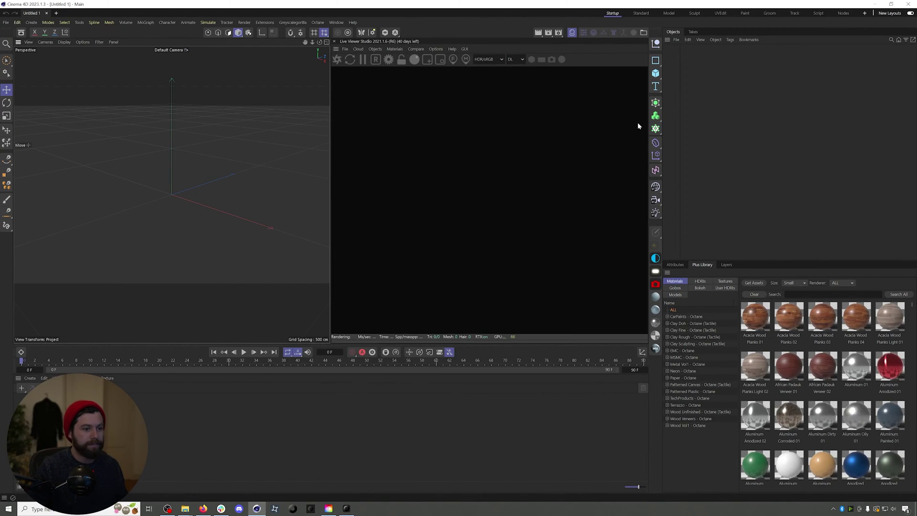
Show the project attributes in place of the asset library and close the Octane Live Viewer
click(675, 265)
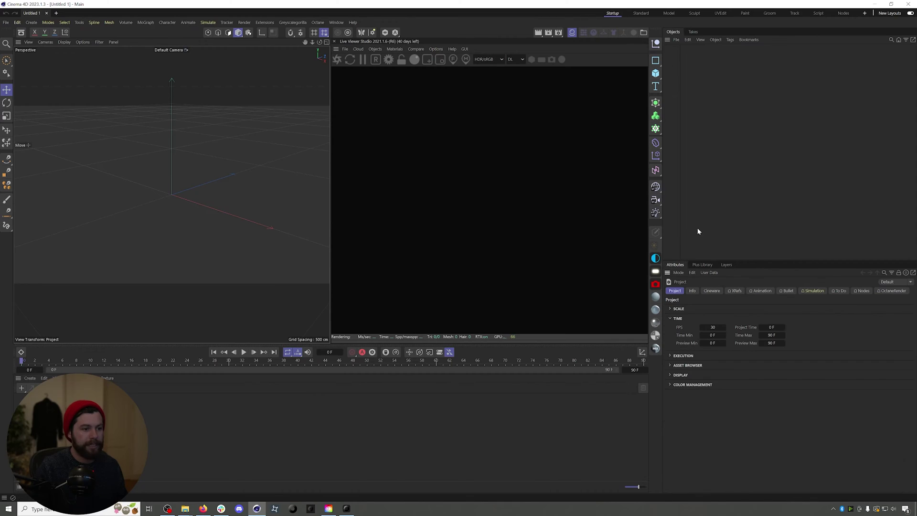
click(334, 41)
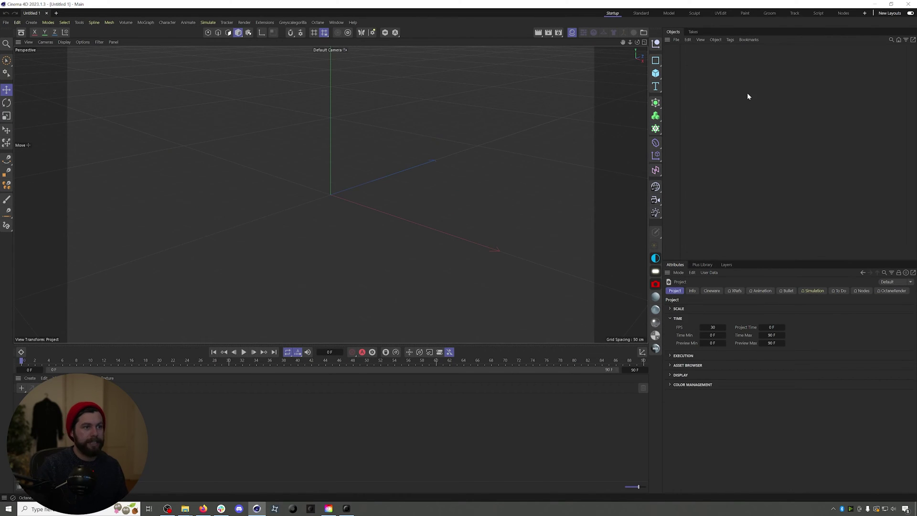
Merge the Spidercat 3D object from 230101_UltimateRetargeting/01_RAW into the scene, accepting the import settings
click(6, 23)
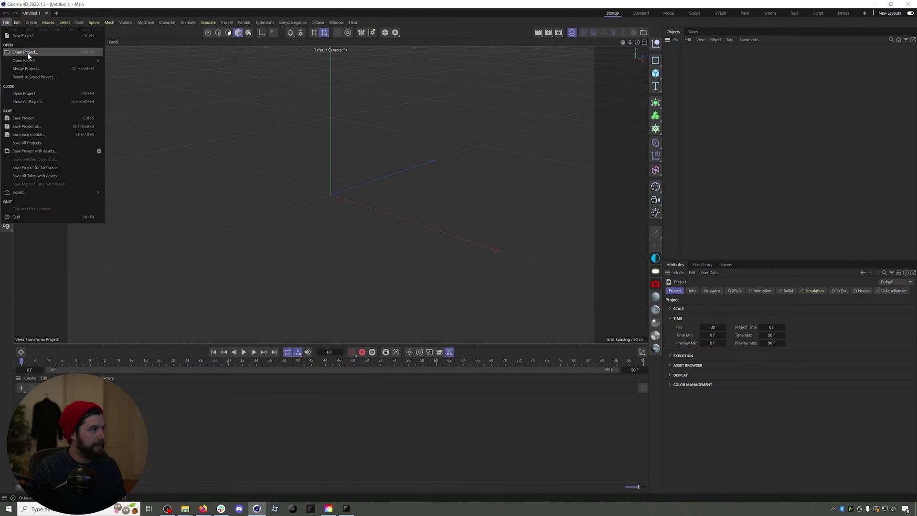
click(588, 51)
click(678, 40)
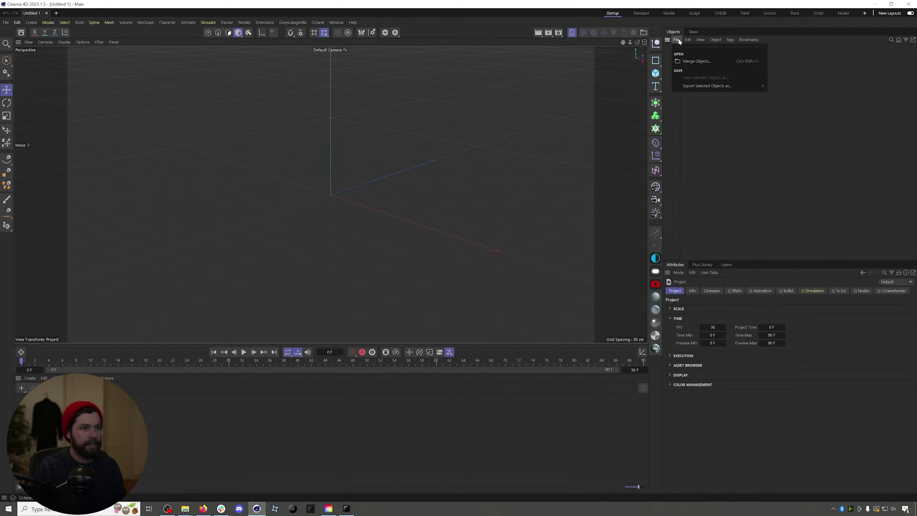
click(684, 62)
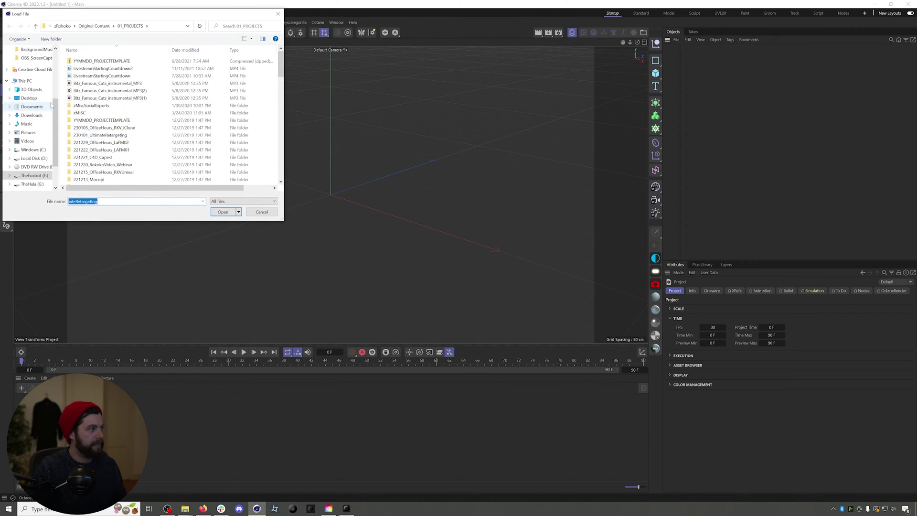
click(100, 128)
double_click(99, 135)
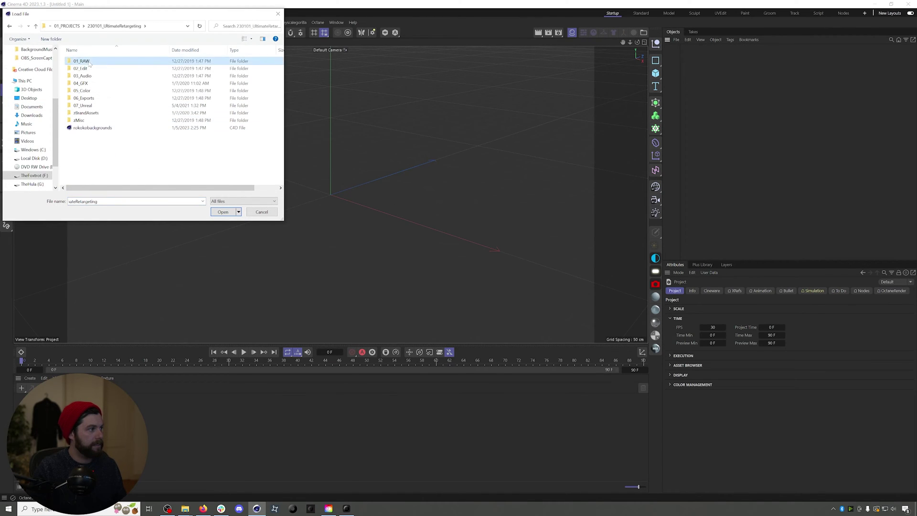
double_click(90, 61)
click(143, 61)
click(226, 212)
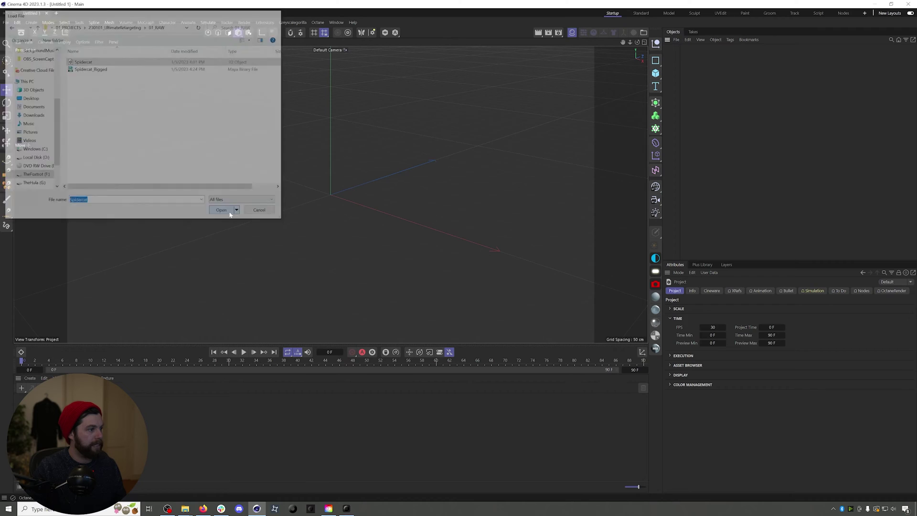
click(218, 304)
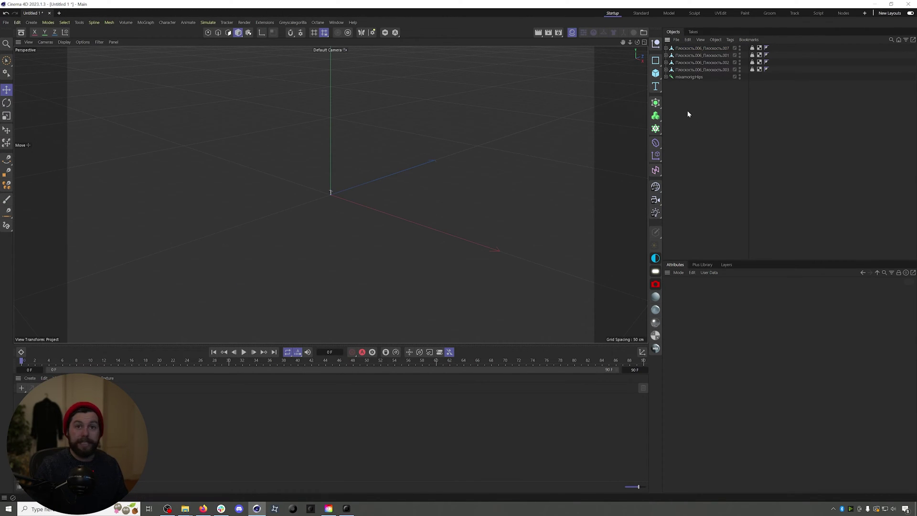
Expand the project's scale settings, try millimetres as the project scale unit, and return it to centimetres
key(ctrl+a)
click(740, 202)
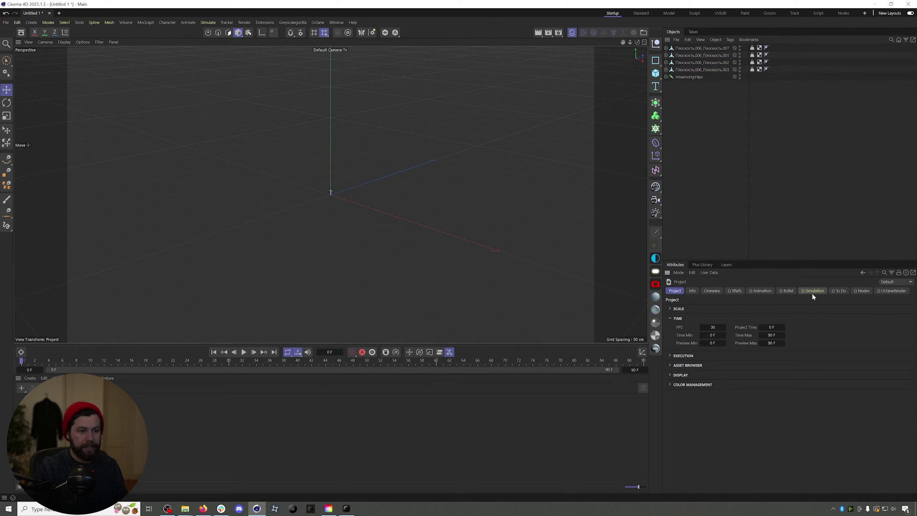
click(678, 309)
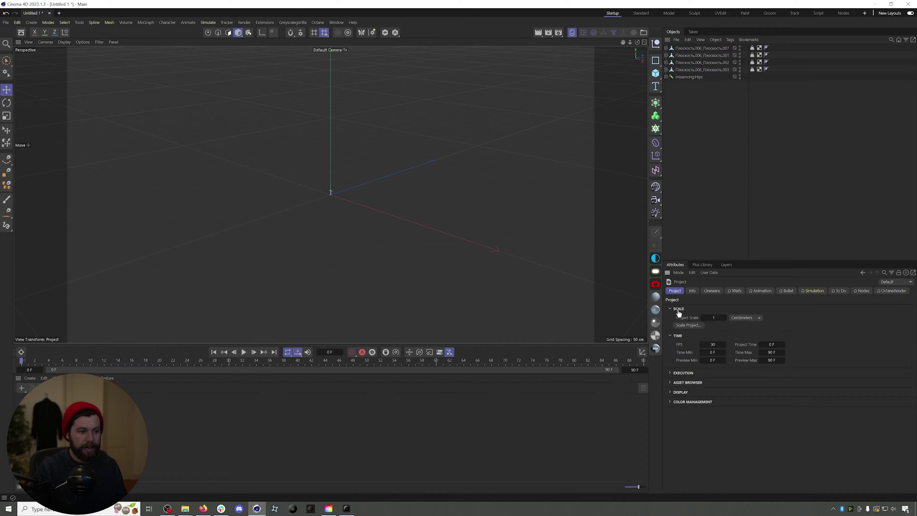
click(744, 318)
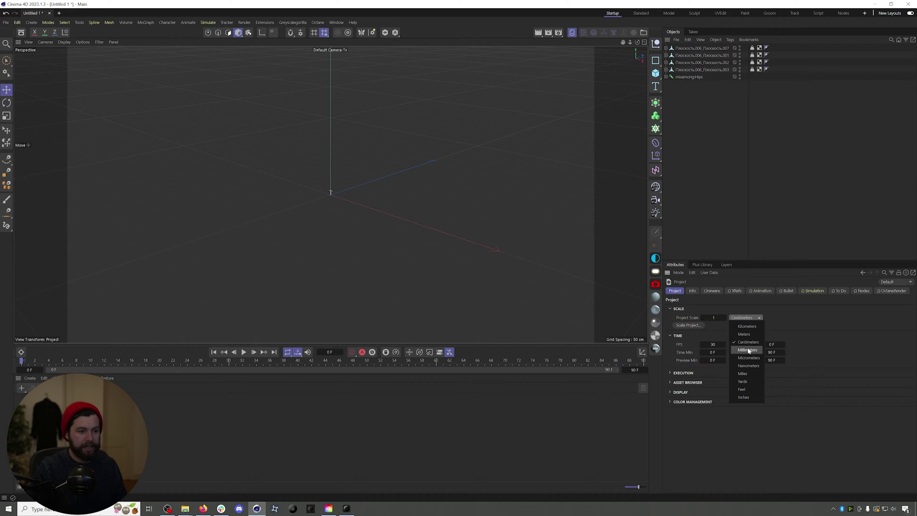
click(747, 350)
click(745, 318)
click(745, 343)
Scale the project from 1 to a target scale of 10 centimetres
click(688, 326)
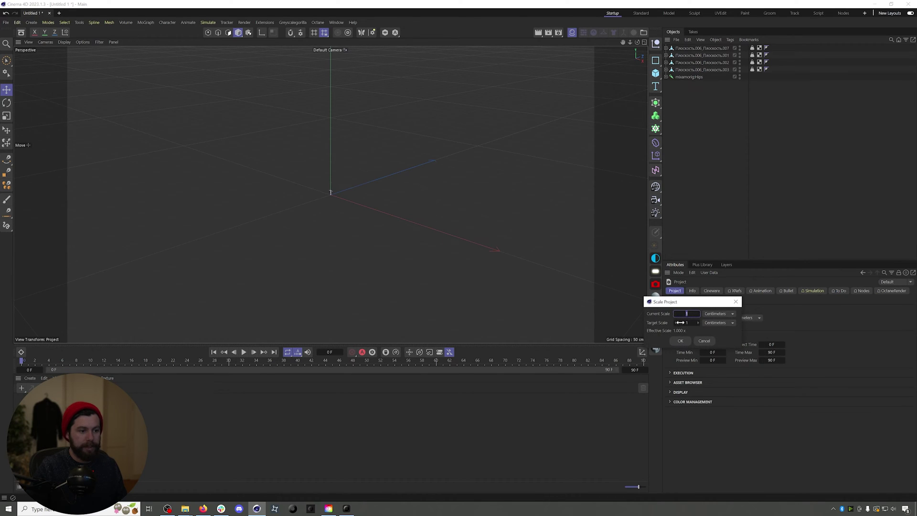
key(Tab)
text(10)
click(679, 341)
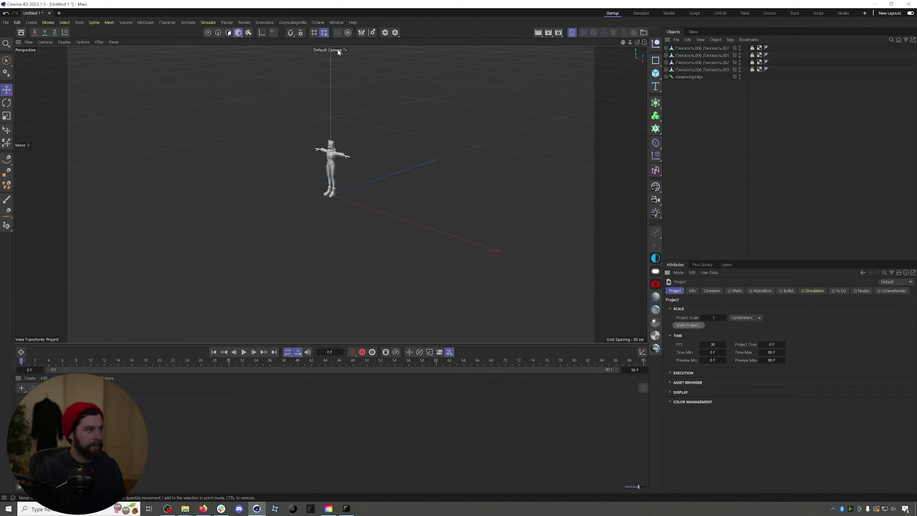
Add a Figure primitive as a height reference beside the character, remove it, and undo the last project scaling
click(658, 81)
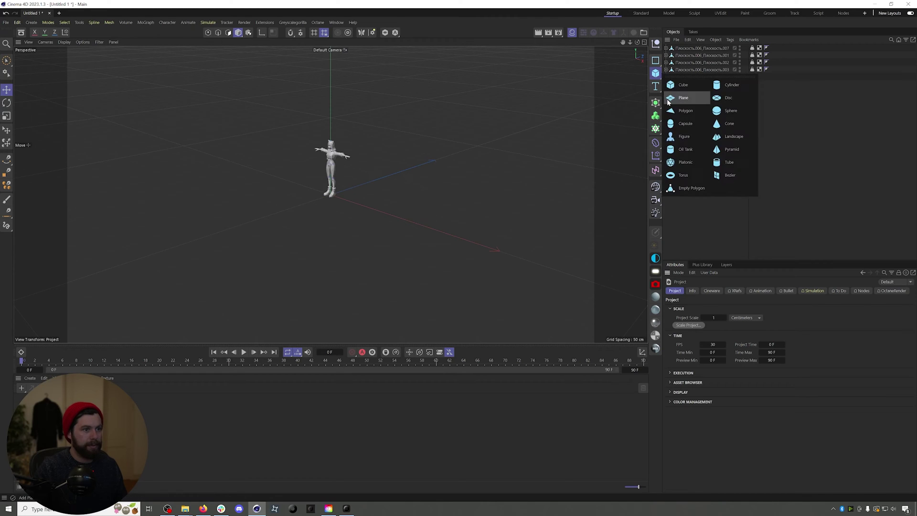
click(686, 135)
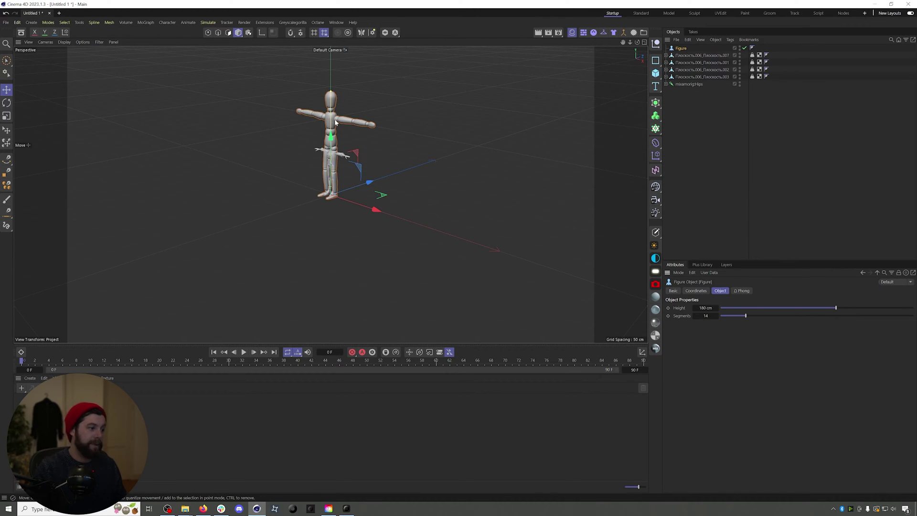
key(Delete)
key(ctrl+z)
key(Delete)
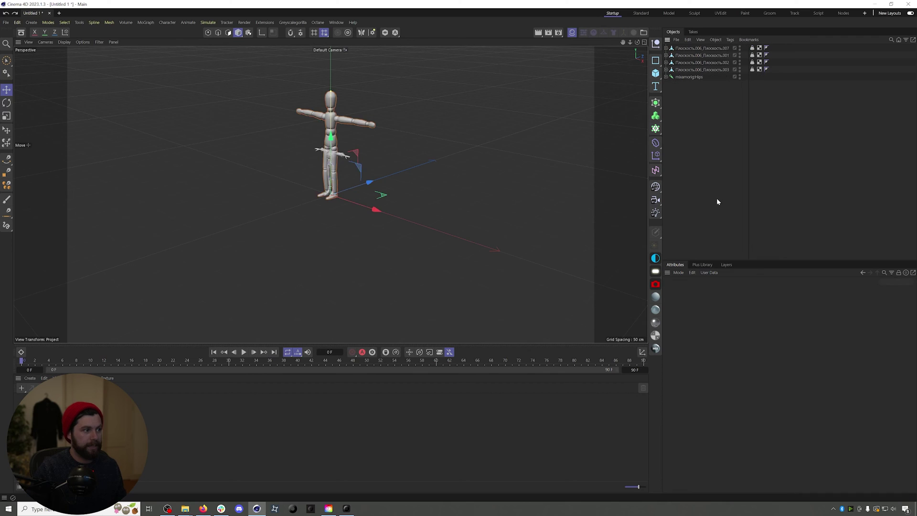
Scale the project from 1 to a target scale of 20 centimetres
key(ctrl+d)
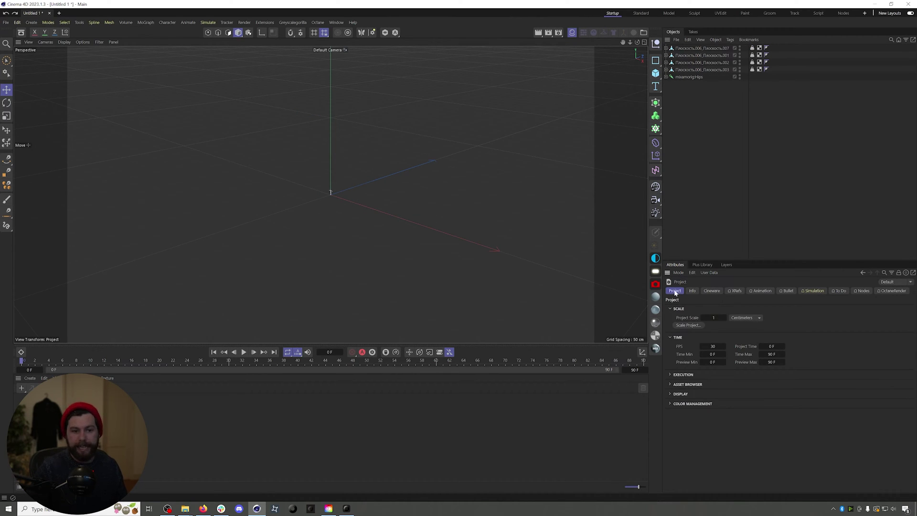
click(711, 319)
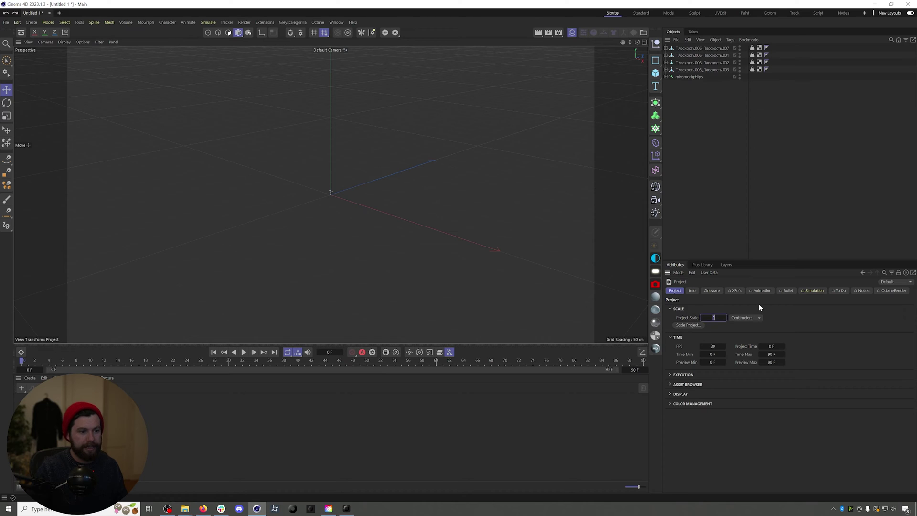
click(697, 325)
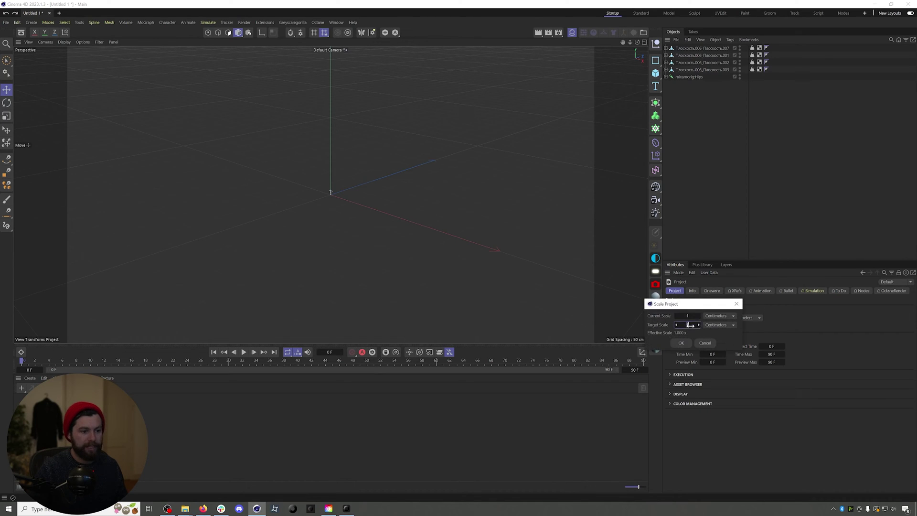
key(BackSpace)
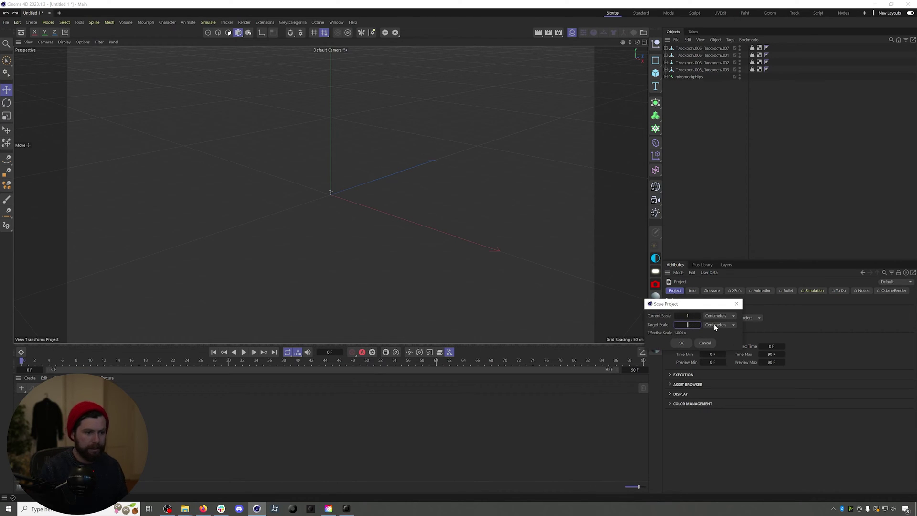
text(20)
key(Return)
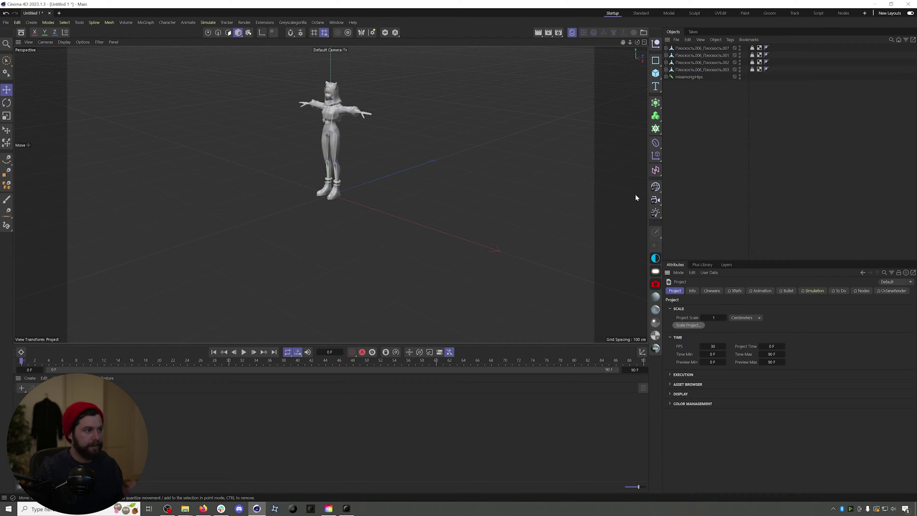
Group the four character meshes and the mixamorig:Hips joint under one null
scroll(419, 117, up, 5)
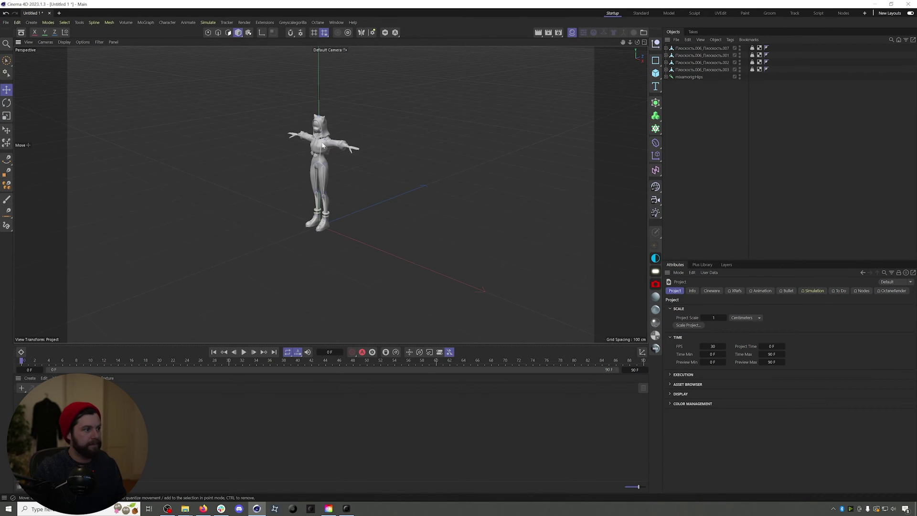
alt+right_drag(418, 117, 429, 116)
alt+drag(310, 157, 352, 147)
alt+right_drag(337, 146, 283, 160)
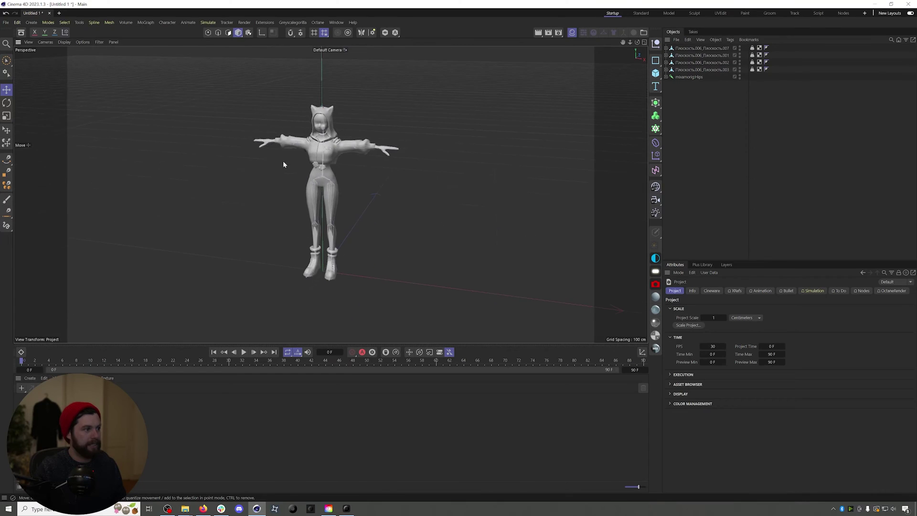
alt+middle_drag(310, 156, 315, 143)
mouse_move(315, 144)
alt+mouse_down()
mouse_move(335, 148)
mouse_move(324, 140)
alt+mouse_up()
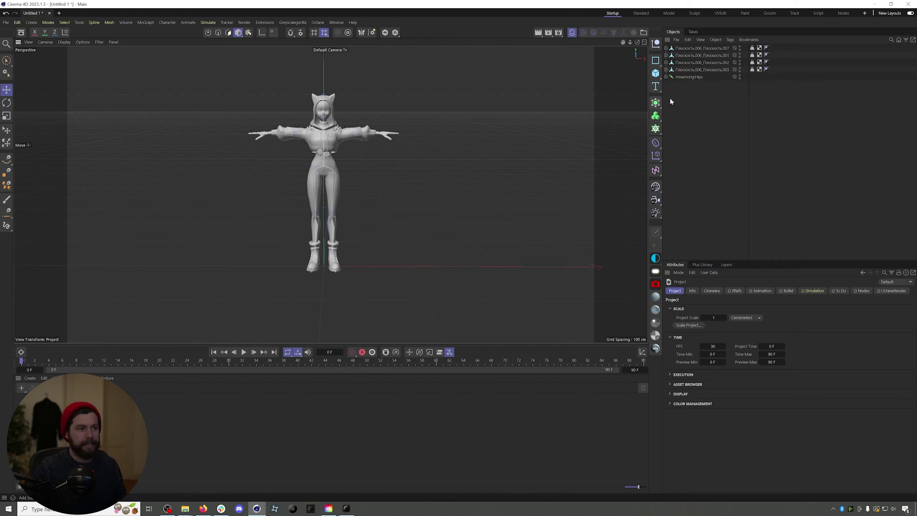
click(691, 77)
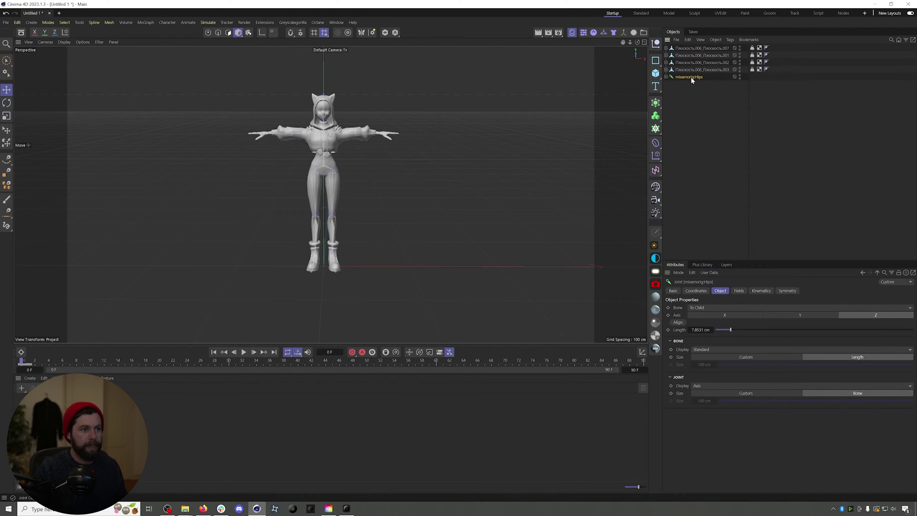
right_click(690, 77)
click(678, 77)
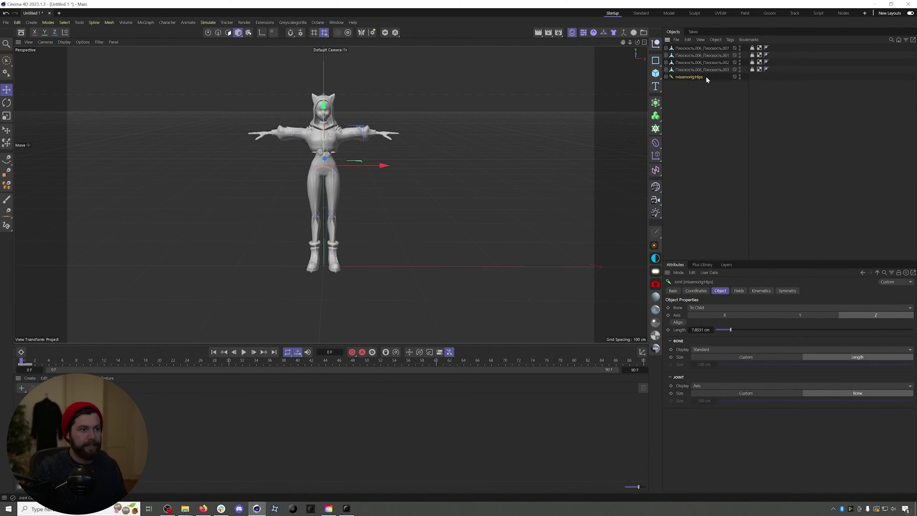
right_click(691, 77)
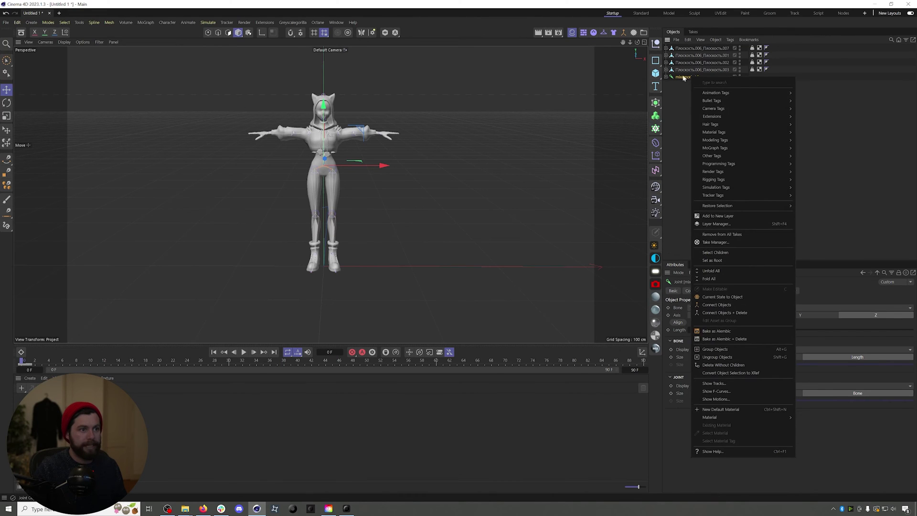
click(689, 78)
shift+click(686, 49)
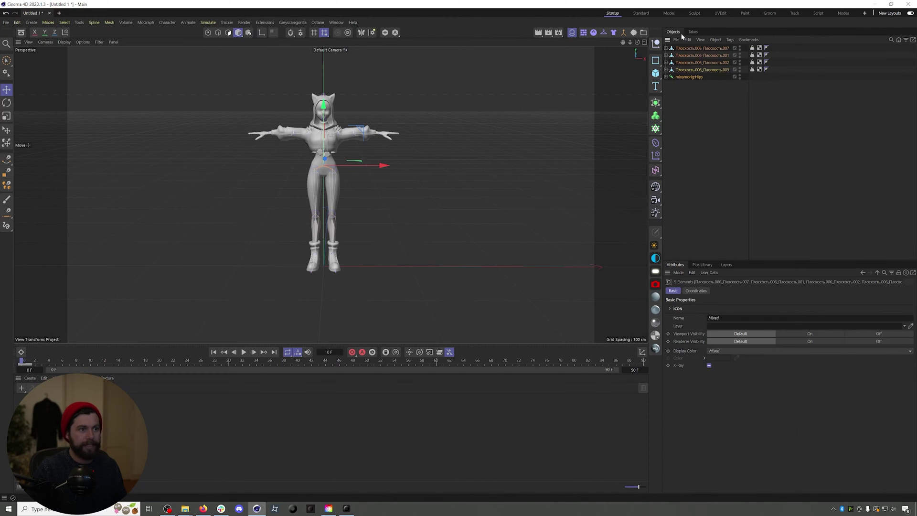
key(alt+g)
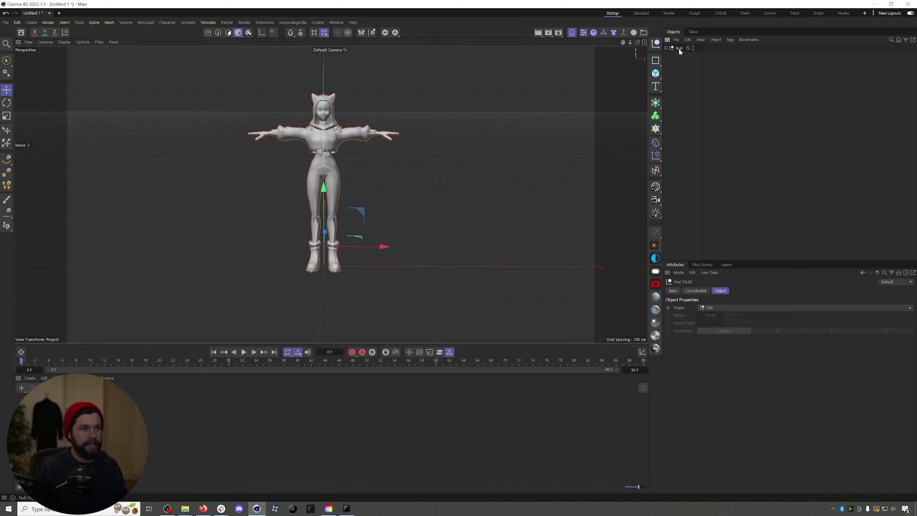
Rename the group null as Spidercat
double_click(679, 48)
text(Spi)
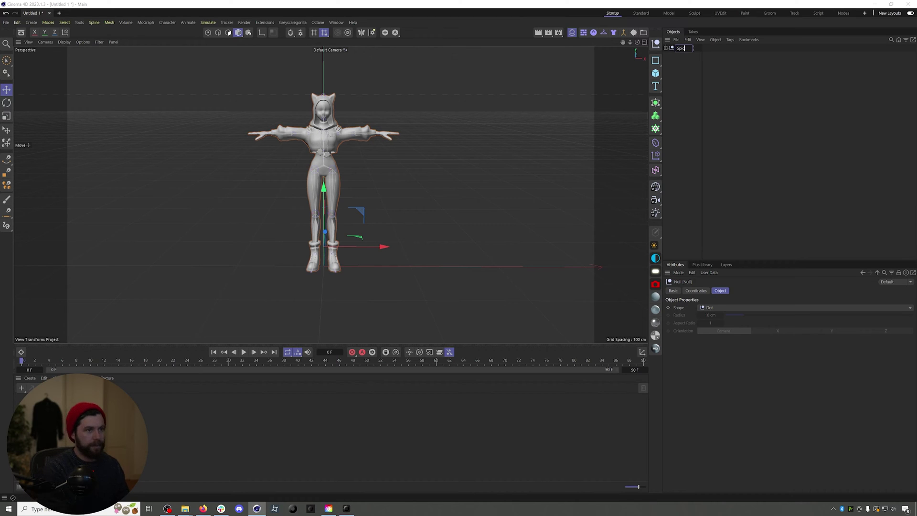
text(dercat)
key(Return)
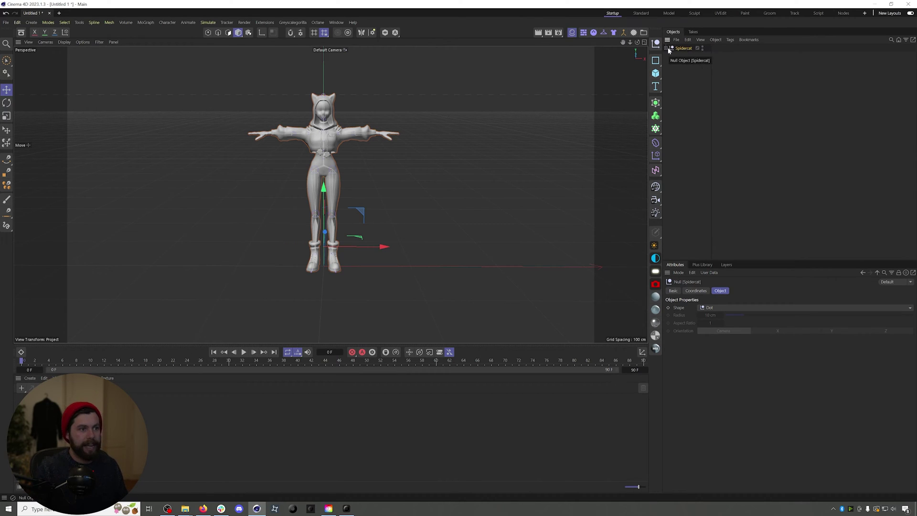
Expand the Spidercat group and add a Character Definition tag to the mixamorig:Hips joint
click(666, 48)
click(693, 85)
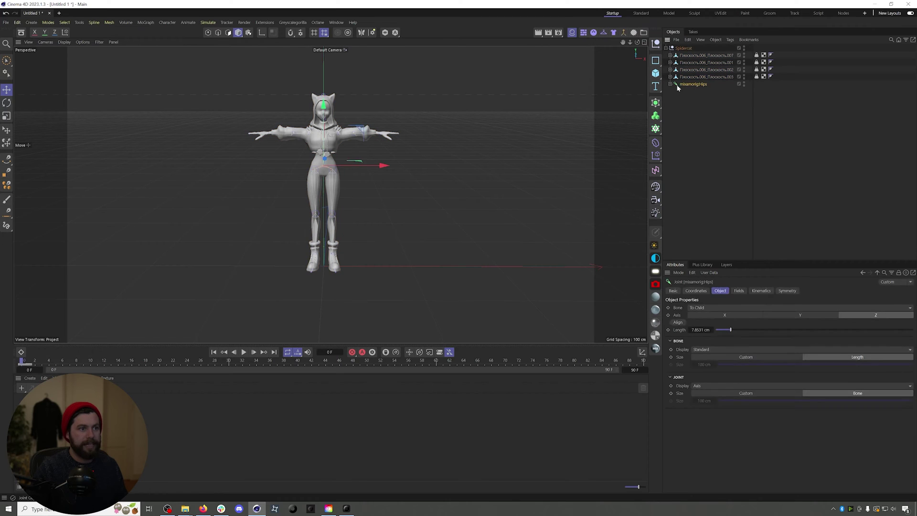
right_click(695, 87)
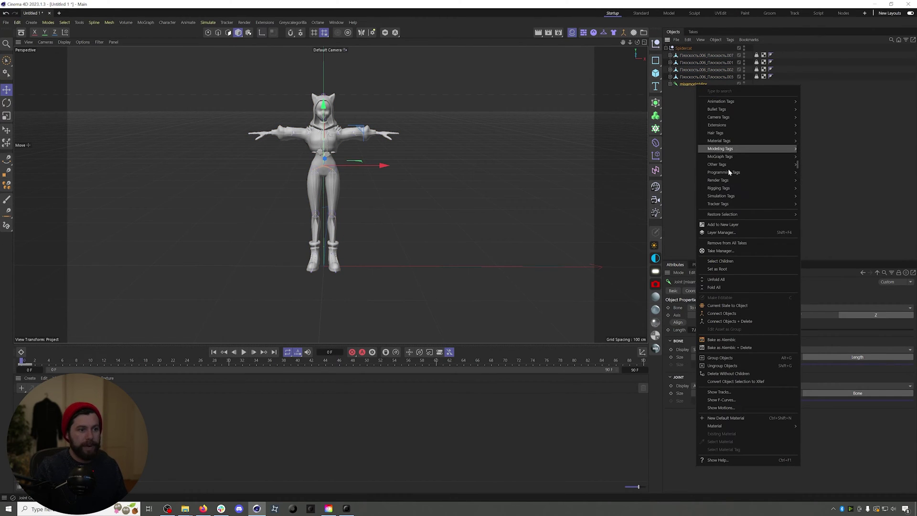
mouse_move(727, 189)
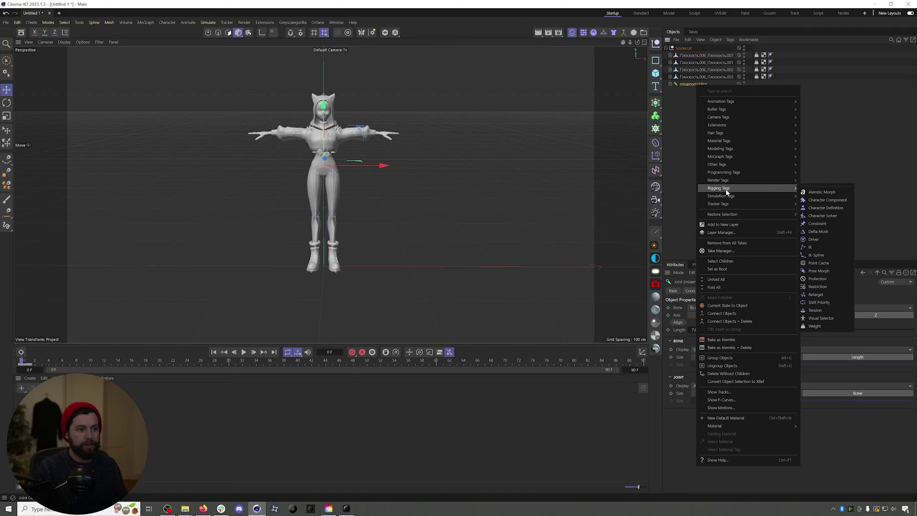
click(825, 207)
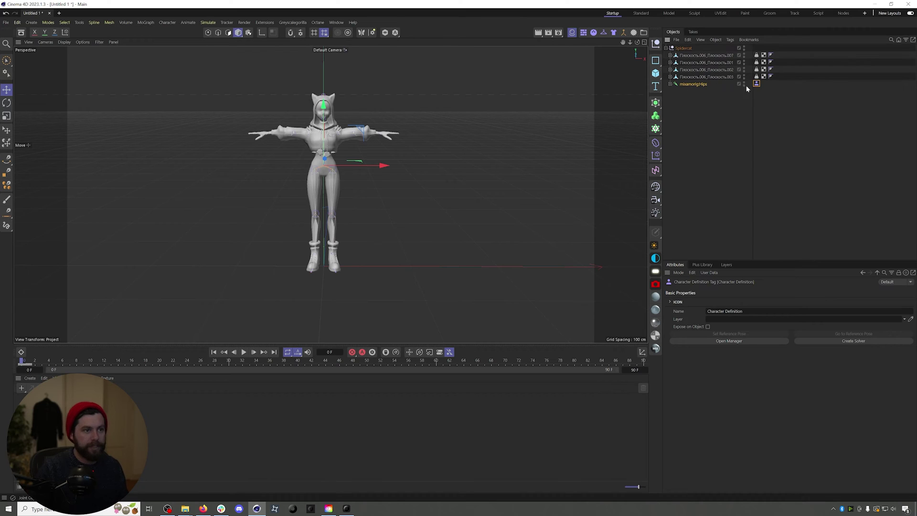
Open the Character Definition manager for the mixamorig:Hips tag and extract the skeleton
click(748, 340)
drag(434, 150, 487, 96)
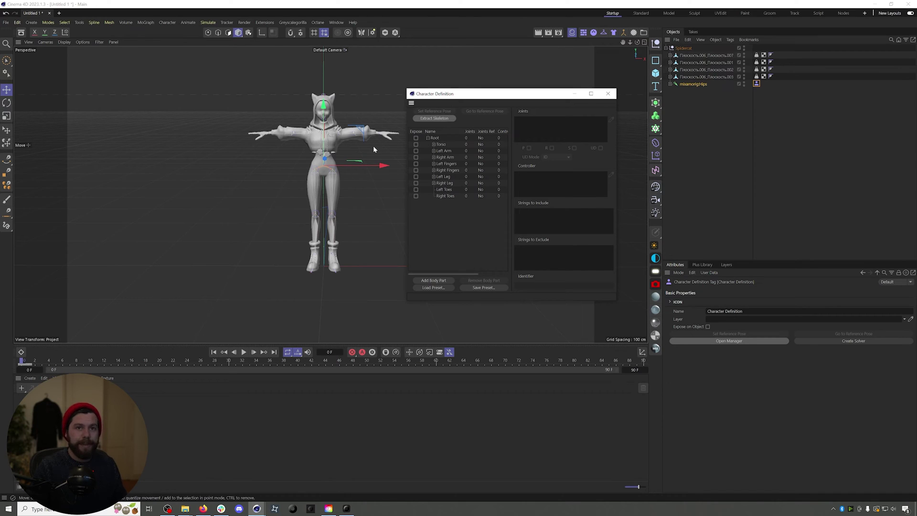
click(436, 119)
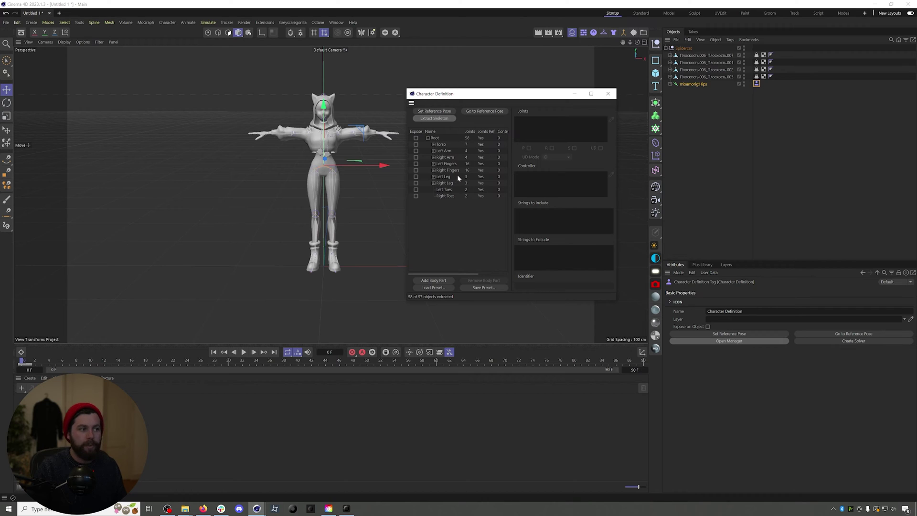
Examine the joints assigned to the Left Leg, Right Fingers and Torso body parts, including Ring, Hips and Spine
click(433, 176)
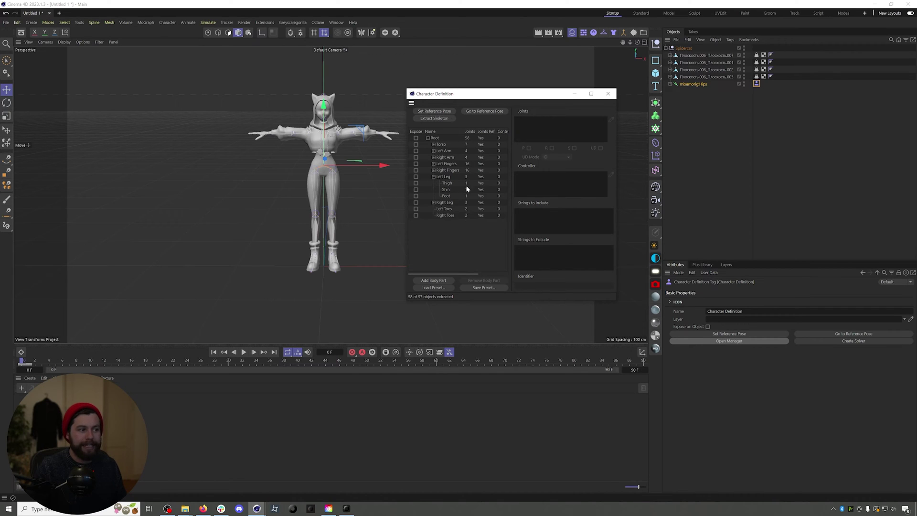
click(433, 170)
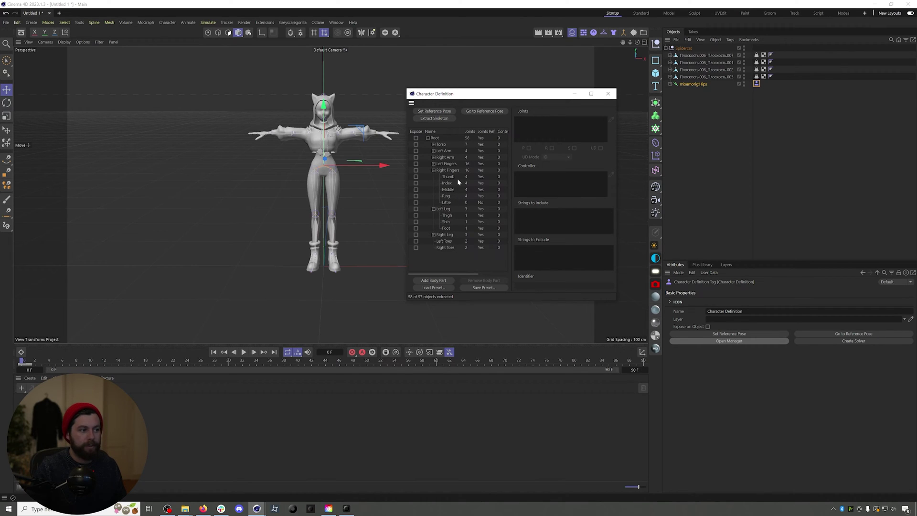
click(446, 196)
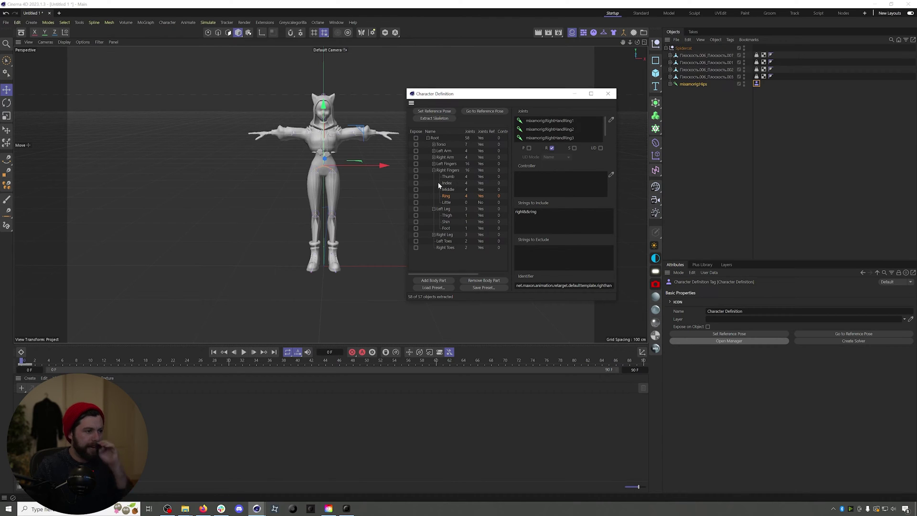
click(433, 170)
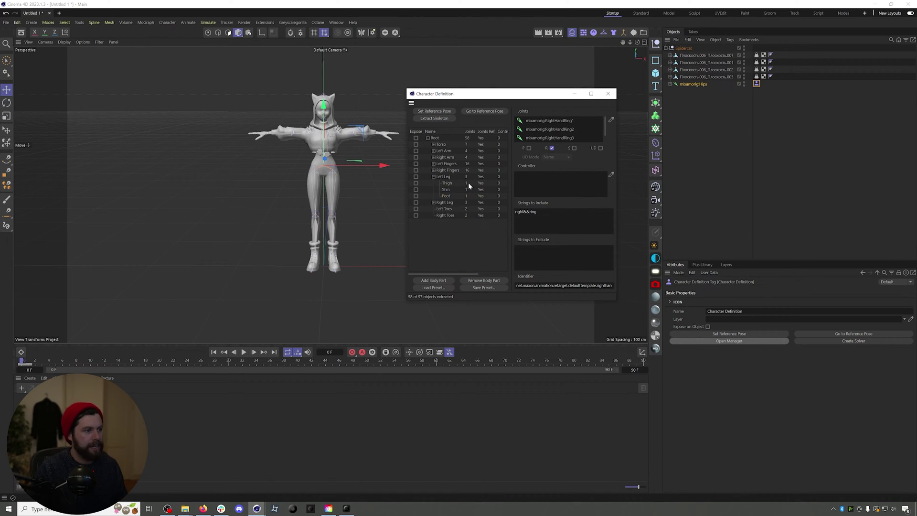
click(434, 177)
click(433, 145)
click(448, 151)
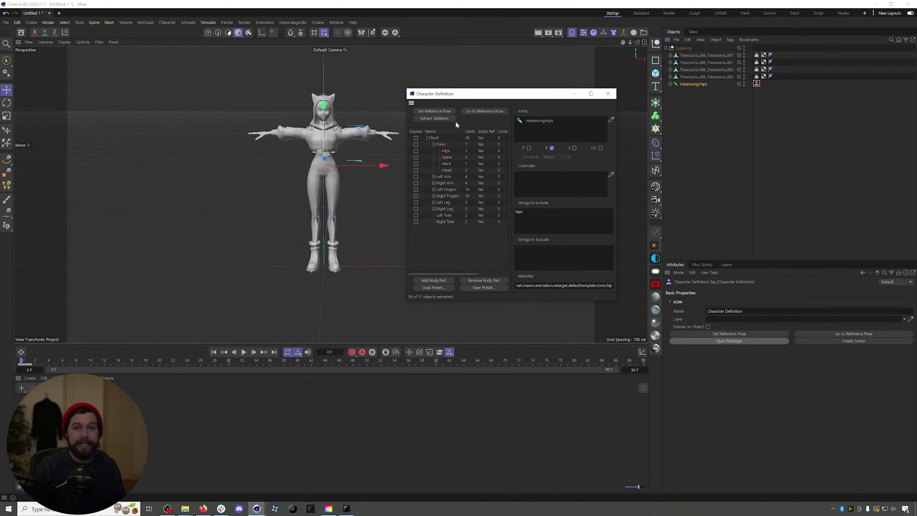
click(447, 158)
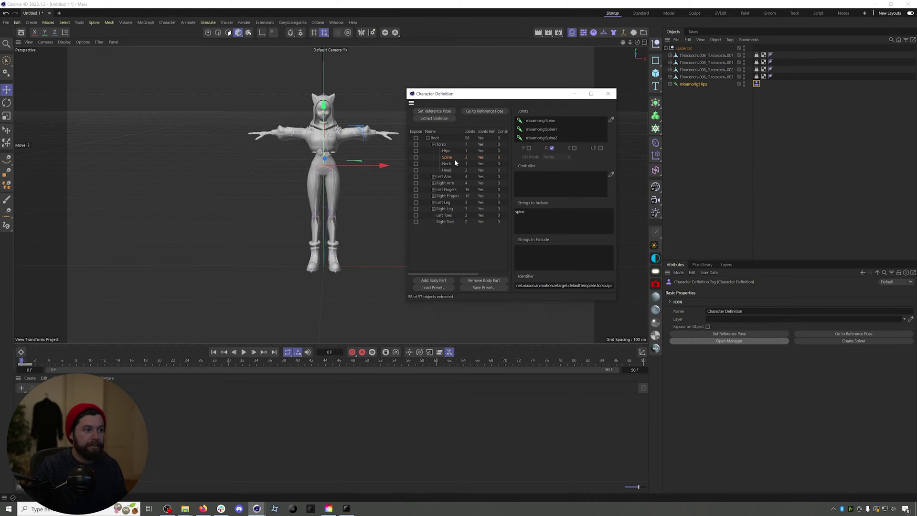
Expand the entire joint hierarchy beneath mixamorig:Hips
click(669, 84)
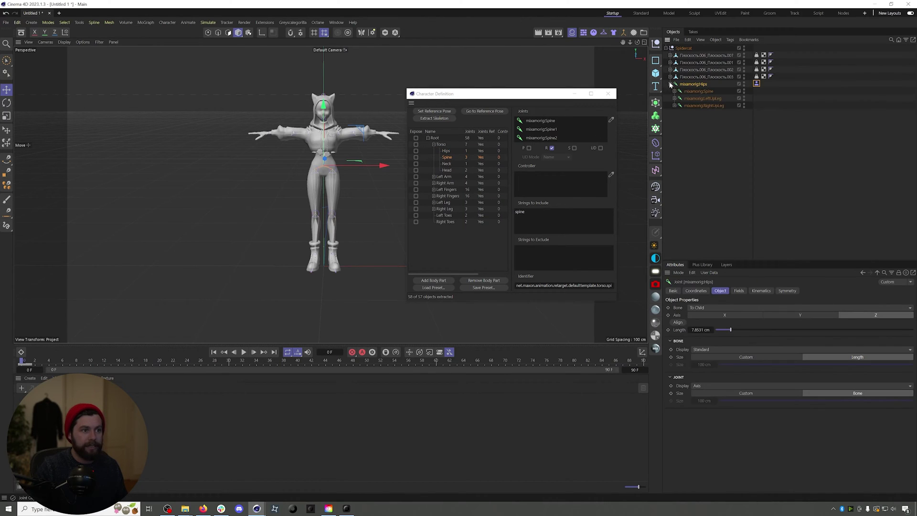
click(674, 91)
click(678, 99)
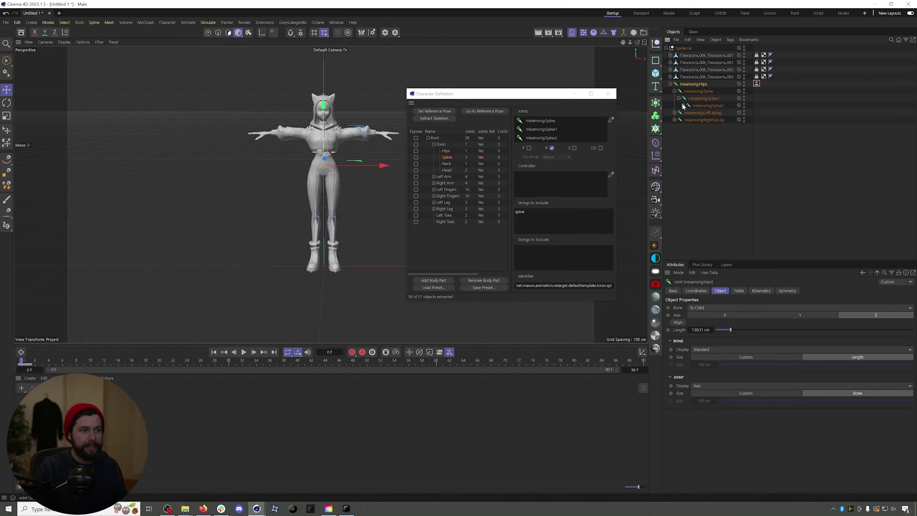
click(683, 105)
click(670, 84)
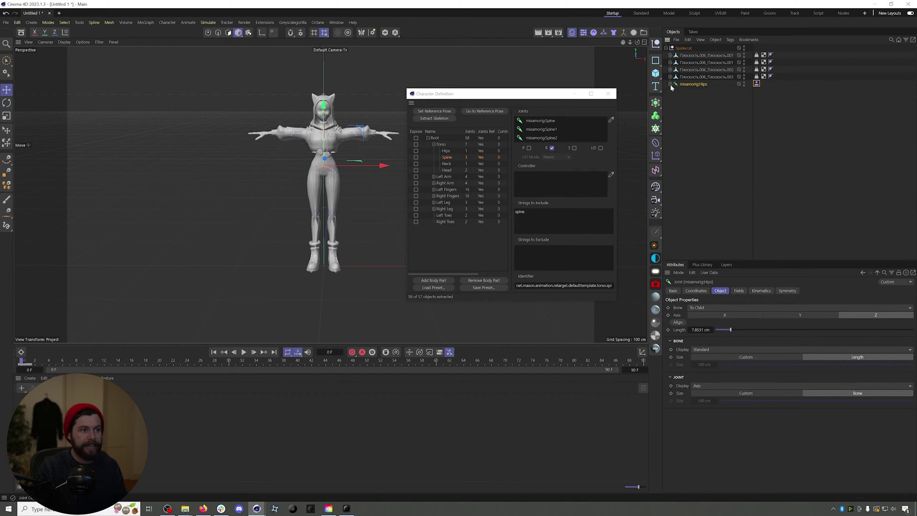
ctrl+click(670, 84)
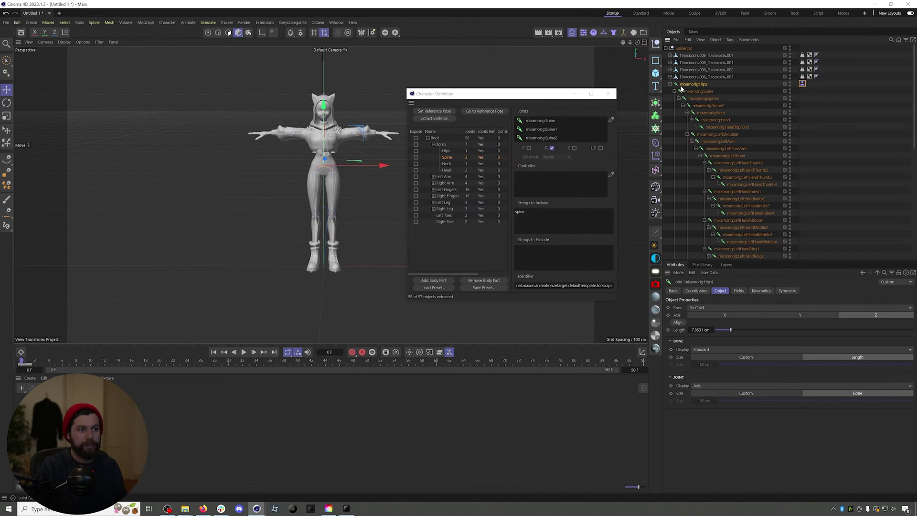
Remove the mixamorig:Spine, Spine1 and Spine2 joints from the Spine body part
click(698, 91)
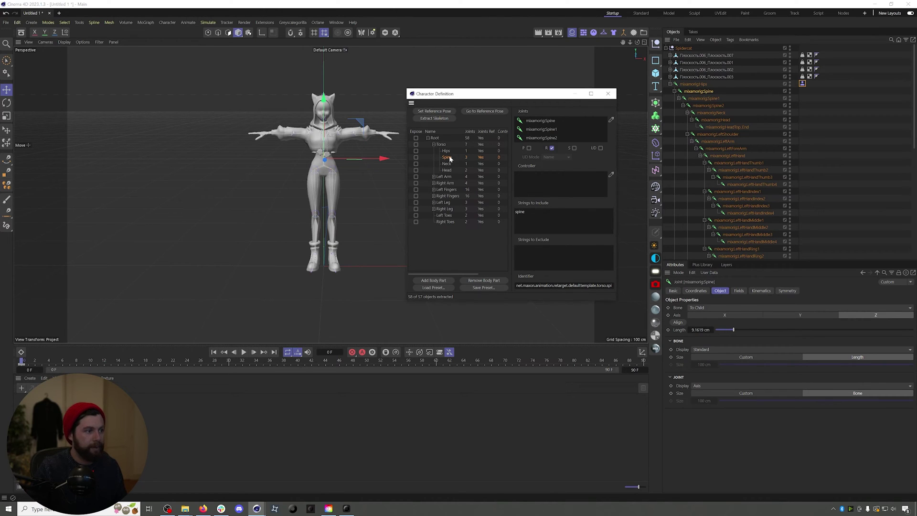
key(Delete)
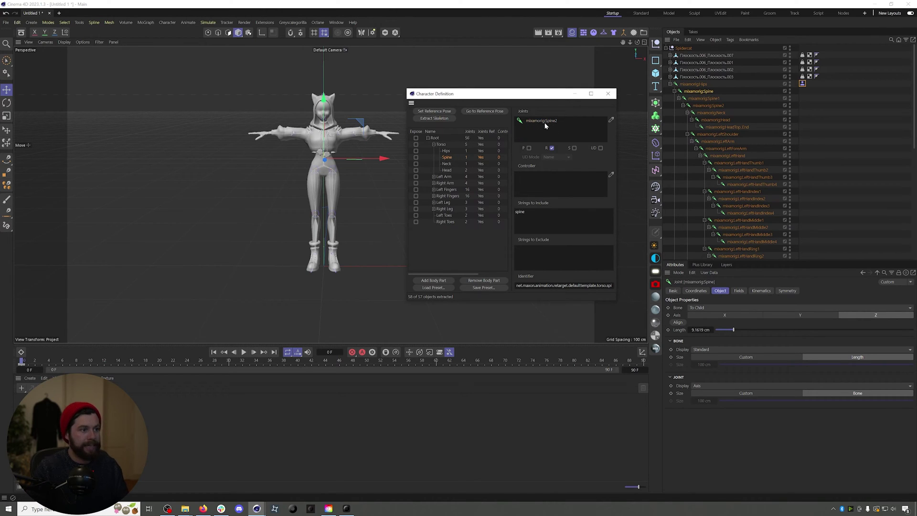
click(544, 123)
key(Delete)
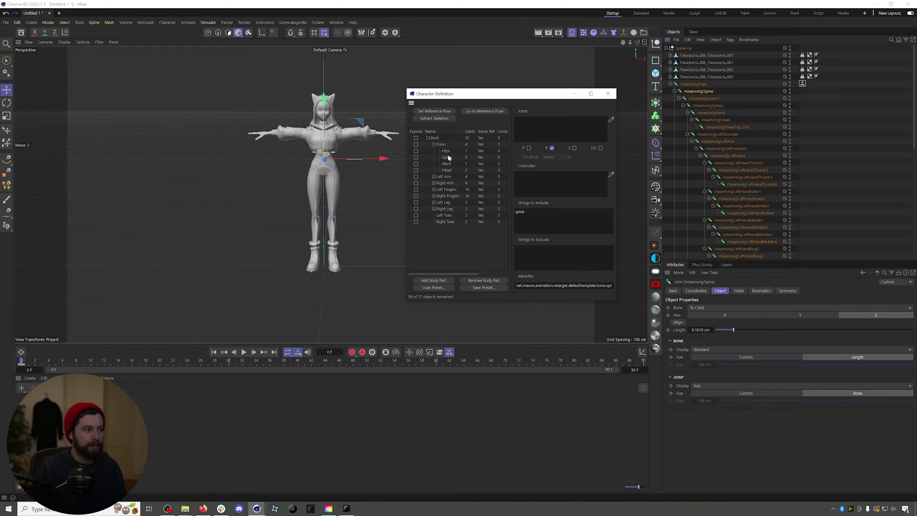
Assign the mixamorig:Spine, mixamorig:Spine1 and mixamorig:Spine2 joints to the Spine body part
click(611, 119)
click(707, 93)
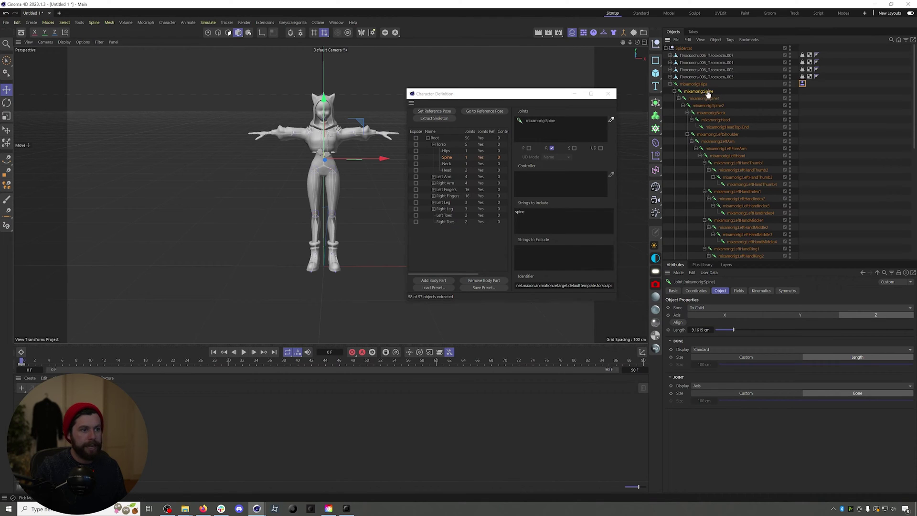
click(713, 100)
click(715, 105)
Check the Neck body part's joint against the joint hierarchy, stop joint picking and collapse the Torso group
click(446, 164)
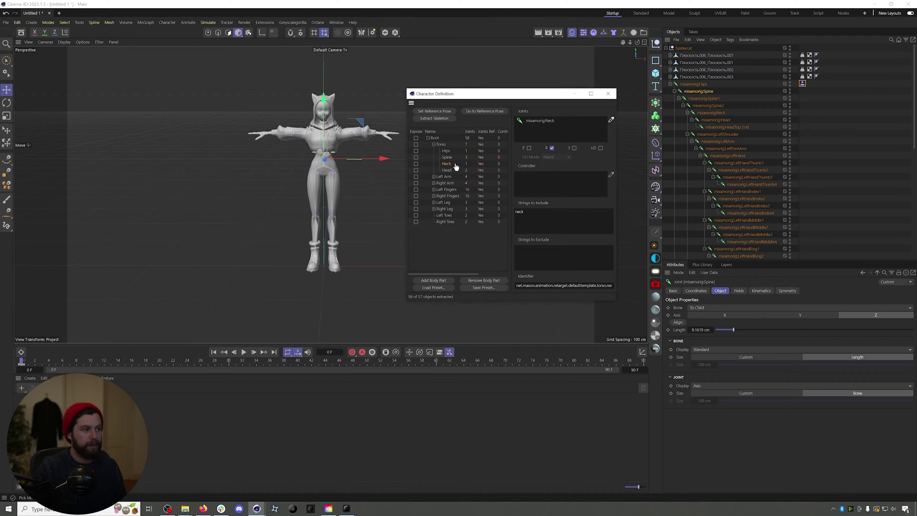
scroll(757, 190, down, 8)
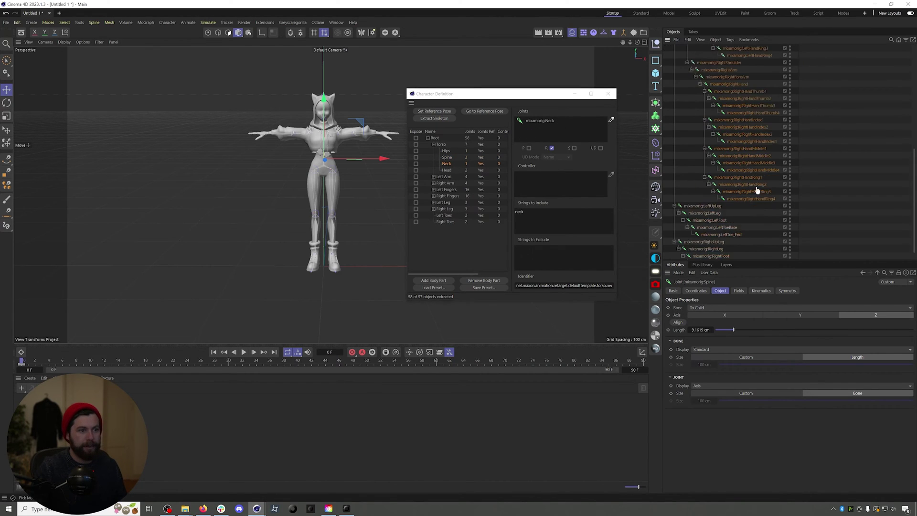
scroll(759, 137, up, 5)
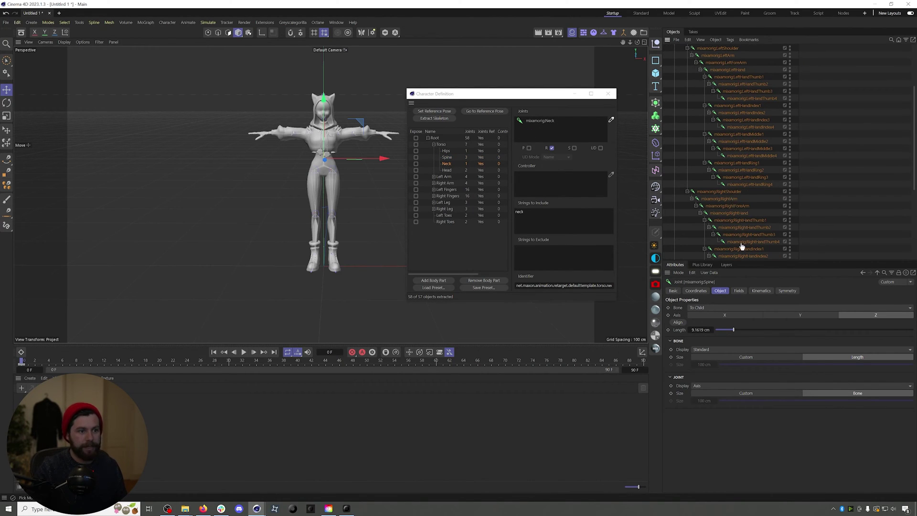
click(613, 121)
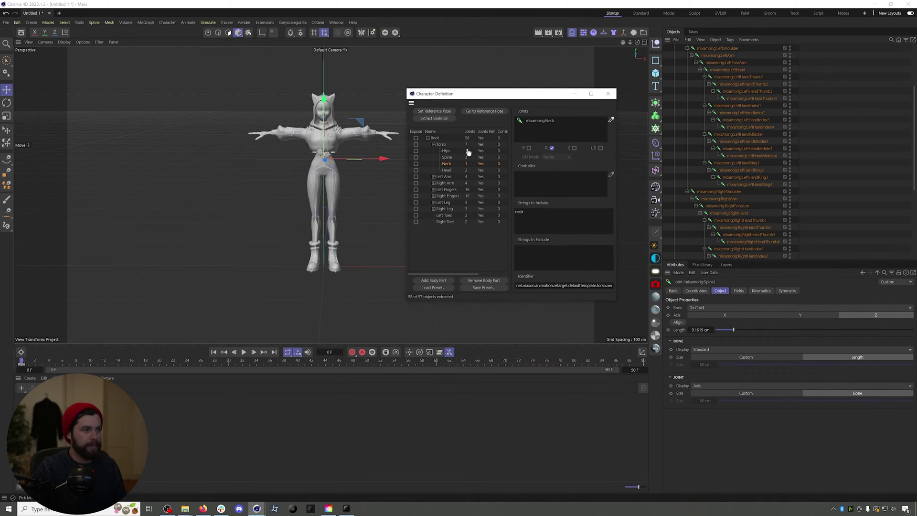
click(433, 145)
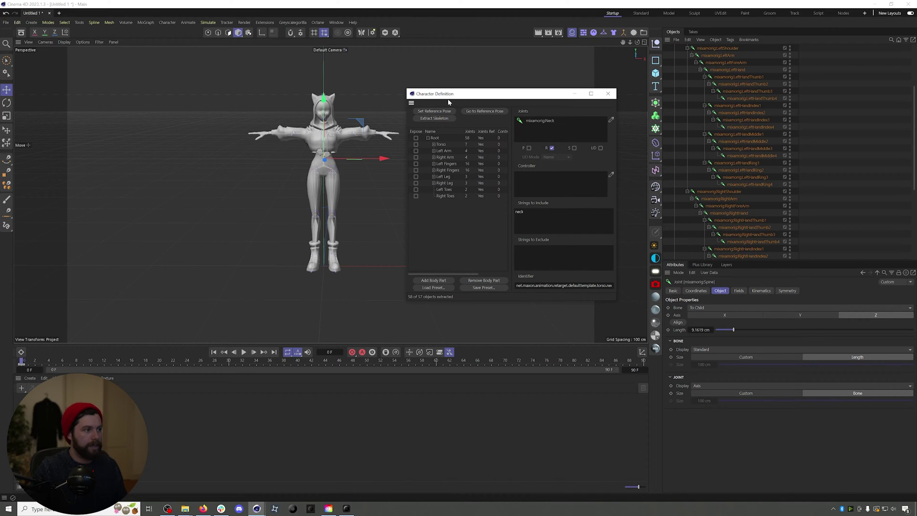
Try rotating the mixamorig:LeftShoulder and mixamorig:LeftArm joints, undoing each rotation
drag(449, 94, 487, 94)
alt+middle_drag(328, 168, 330, 180)
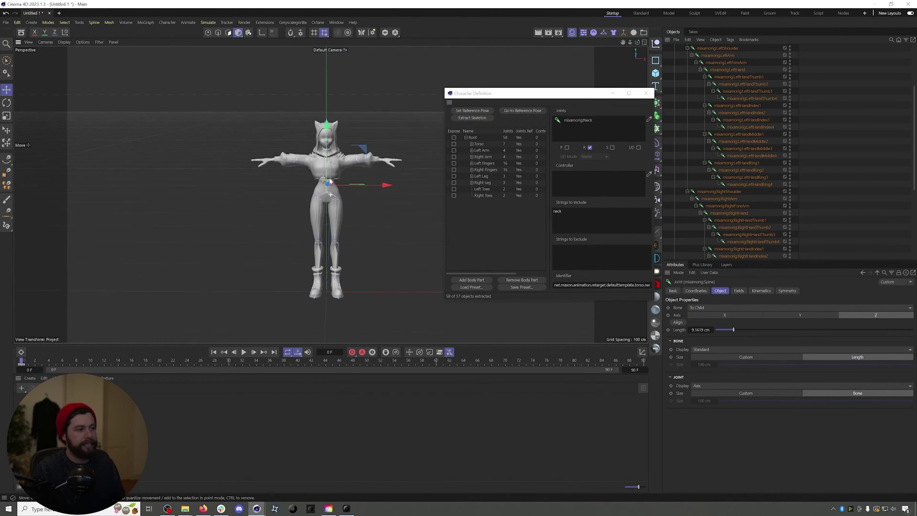
alt+right_drag(330, 162, 389, 160)
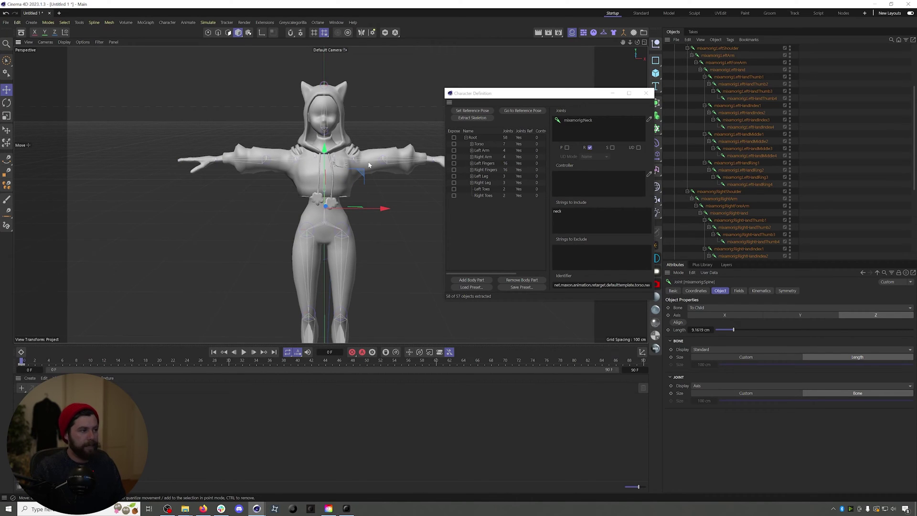
scroll(359, 165, down, 5)
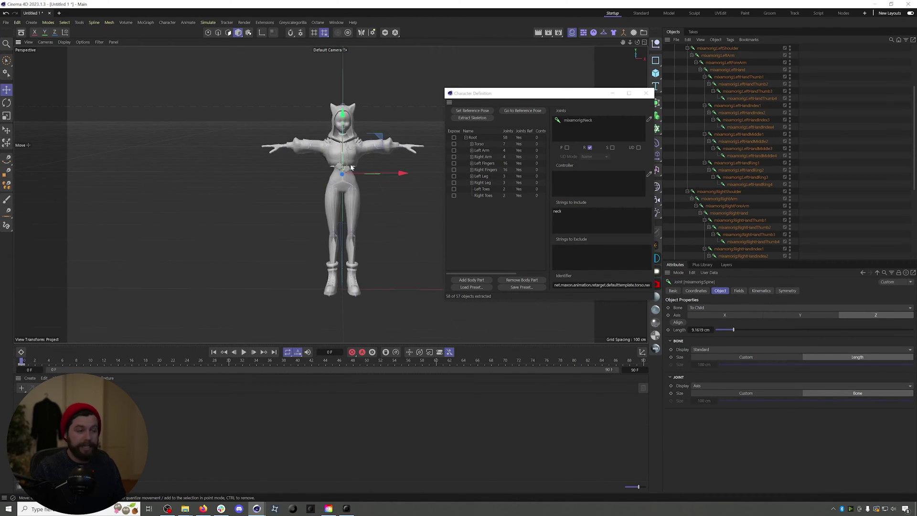
scroll(337, 163, up, 5)
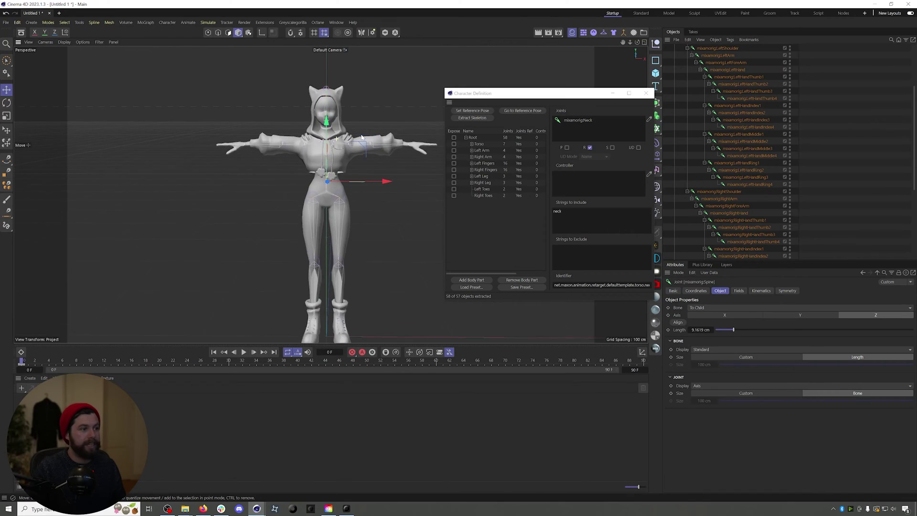
click(392, 151)
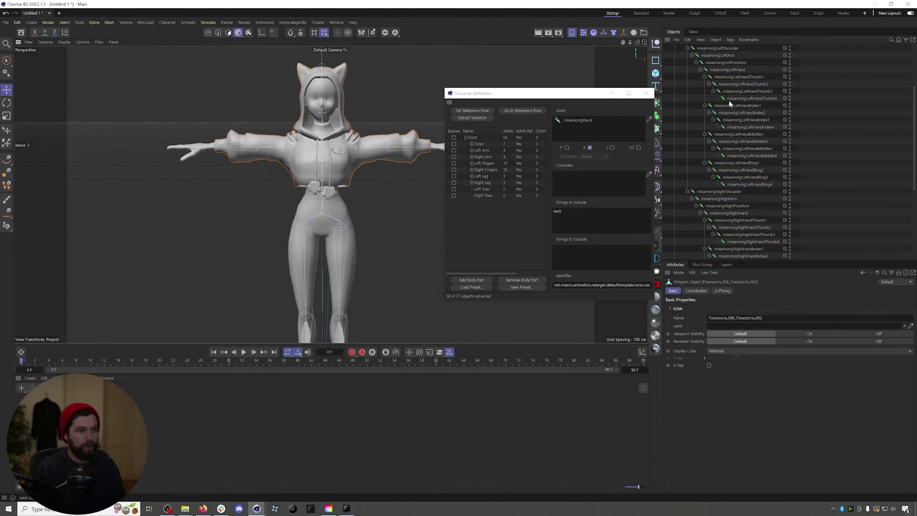
click(729, 53)
key(r)
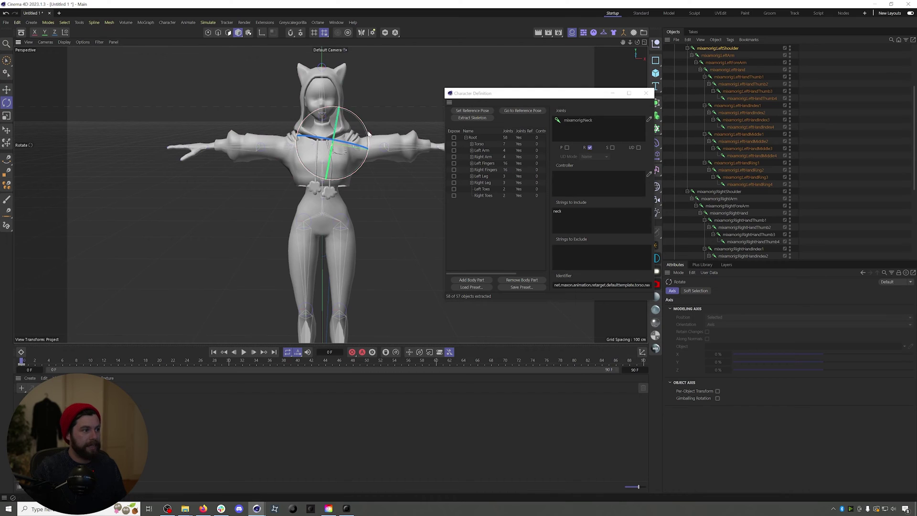
drag(367, 138, 386, 134)
key(ctrl+z)
click(717, 55)
key(ctrl+z)
Select the mixamorig:LeftHandThumb1 joint and examine the pose of the character's left thumb and hand
mouse_move(314, 158)
alt+mouse_down()
mouse_move(362, 179)
mouse_move(342, 183)
mouse_move(301, 153)
alt+mouse_up()
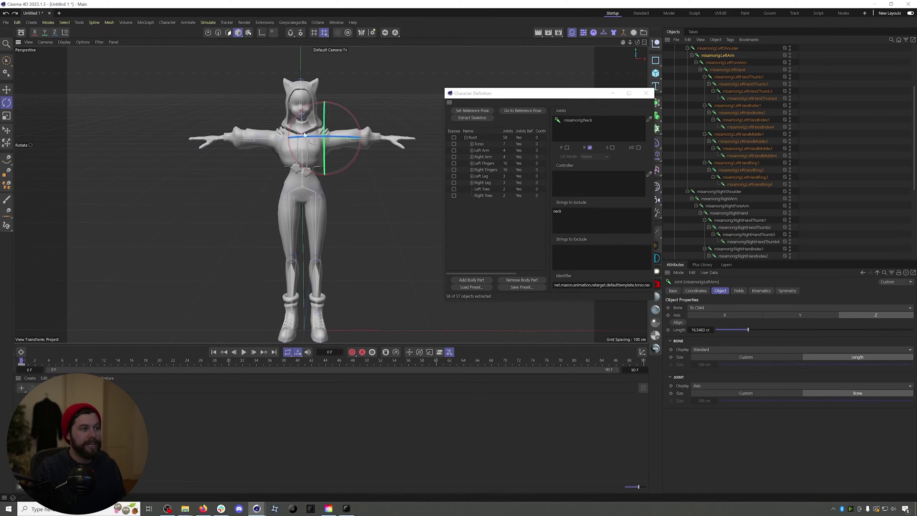
scroll(404, 144, up, 6)
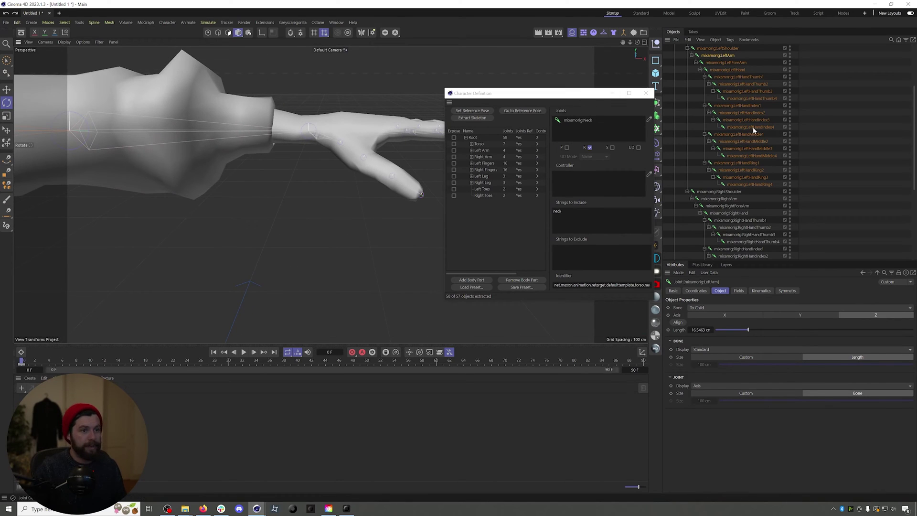
click(748, 77)
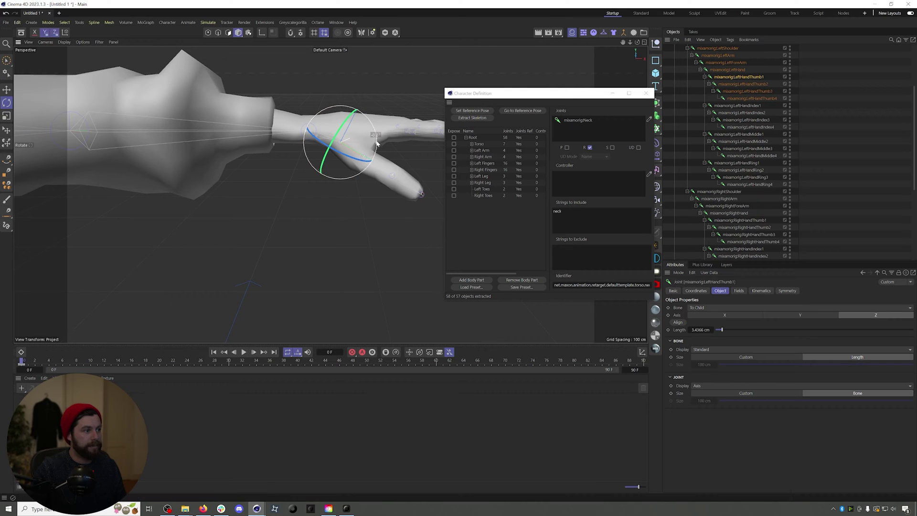
drag(370, 143, 310, 165)
drag(400, 135, 279, 151)
Select the mixamorig:RightHandThumb1 joint and examine the right thumb, both arms and the character's overall T-pose
scroll(278, 151, up, 8)
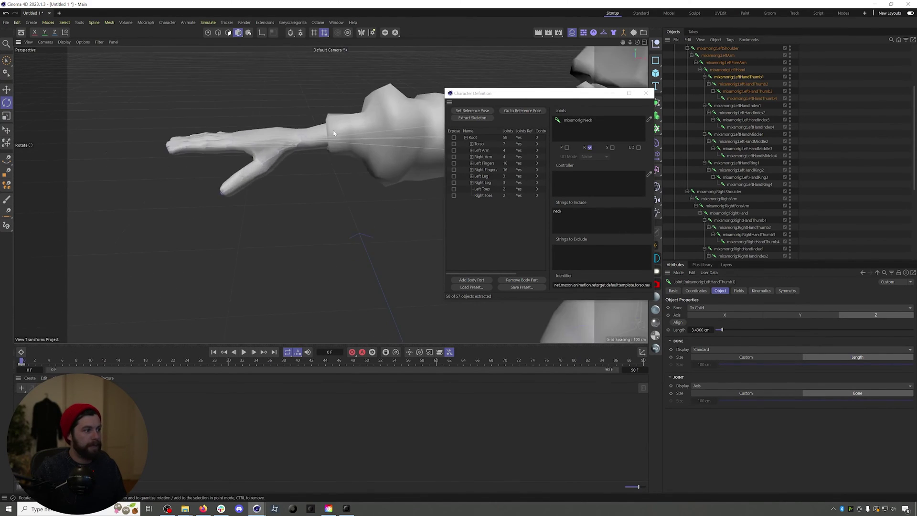
click(748, 220)
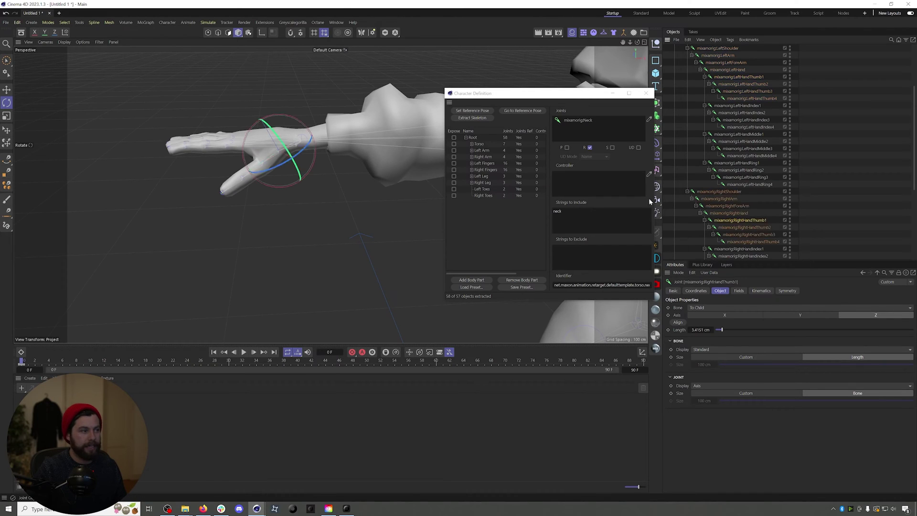
mouse_move(315, 142)
alt+mouse_down()
mouse_move(296, 123)
mouse_move(310, 133)
alt+mouse_up()
alt+drag(252, 149, 329, 165)
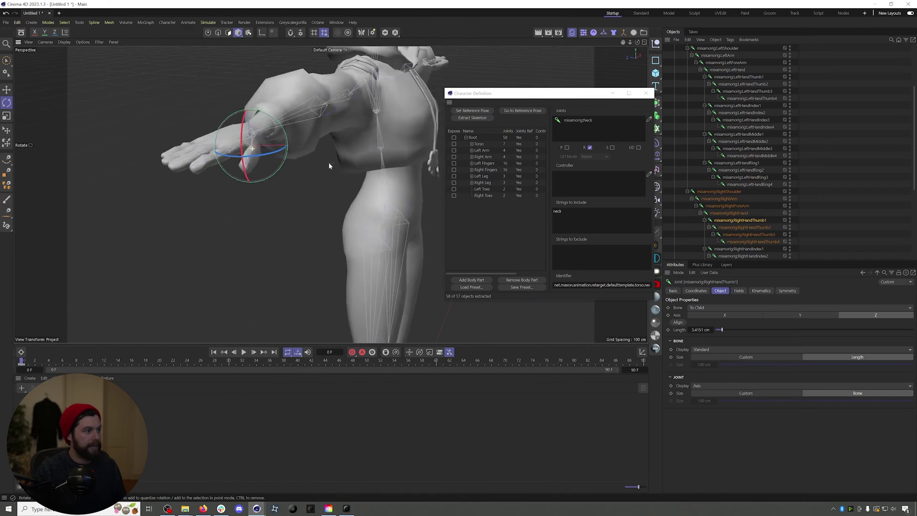
alt+drag(225, 151, 220, 144)
alt+right_drag(219, 144, 177, 149)
alt+drag(329, 153, 294, 134)
alt+right_drag(294, 134, 282, 139)
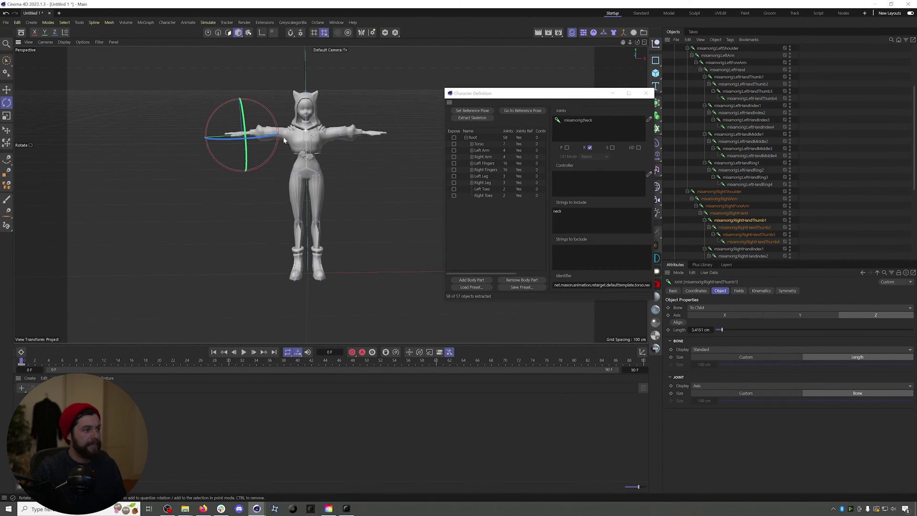
mouse_move(327, 203)
alt+middle_down()
mouse_move(330, 194)
mouse_move(342, 203)
alt+middle_up()
alt+drag(320, 140, 318, 138)
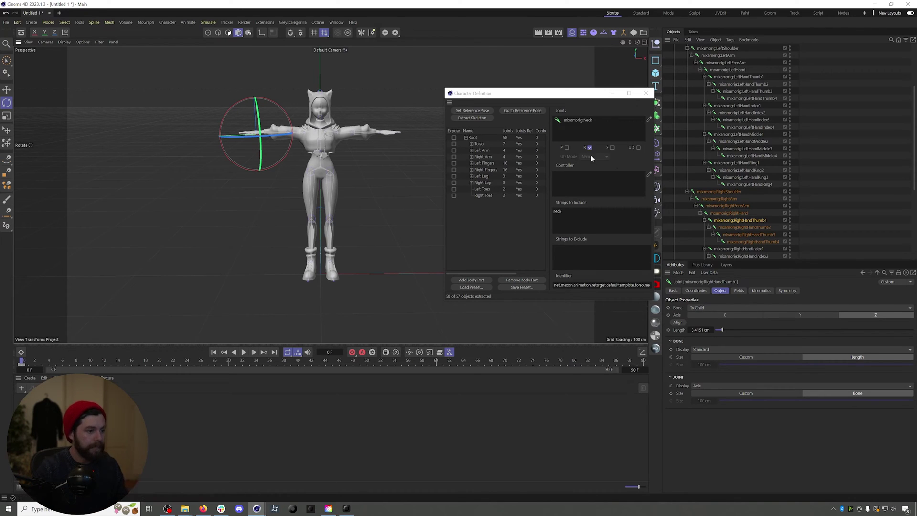
Set the character's current T-pose as its reference pose and close the Character Definition manager
drag(509, 97, 480, 99)
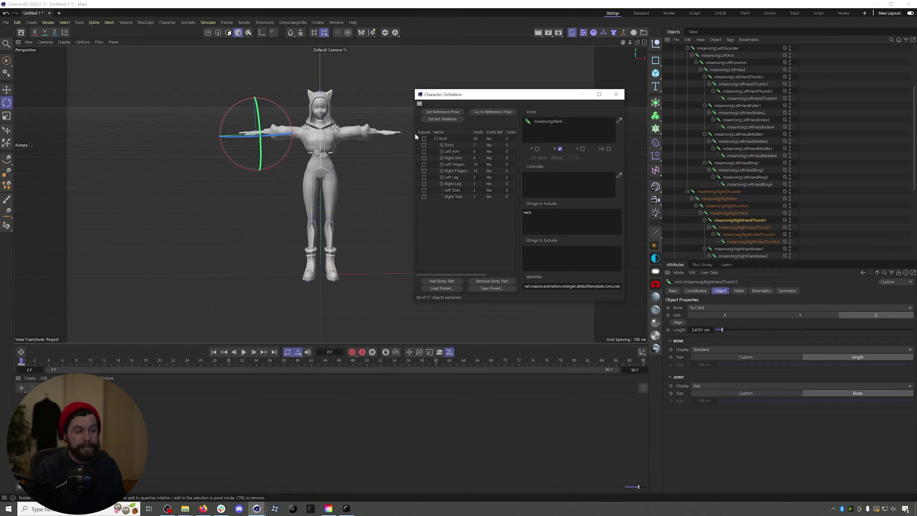
click(443, 113)
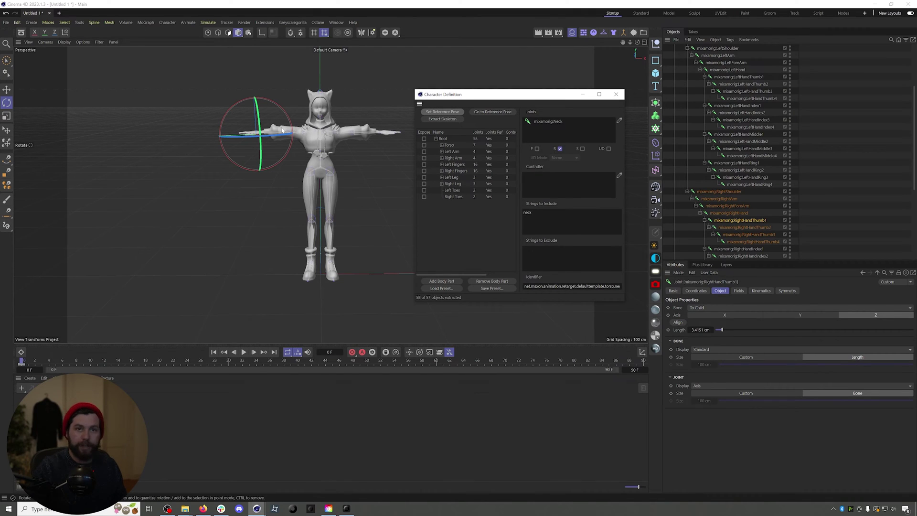
click(616, 94)
Collapse the mixamorig:Hips and Spidercat hierarchies and clear the object selection
scroll(727, 97, up, 5)
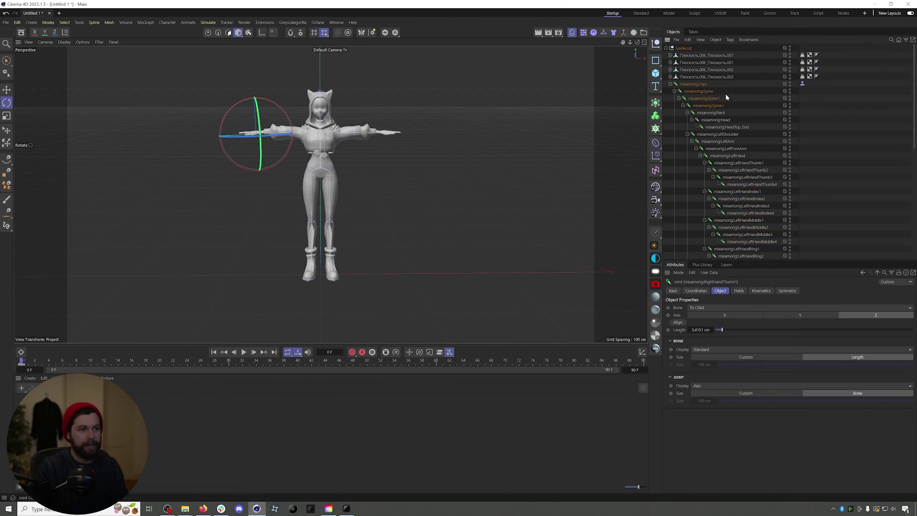
click(670, 84)
click(666, 48)
click(684, 64)
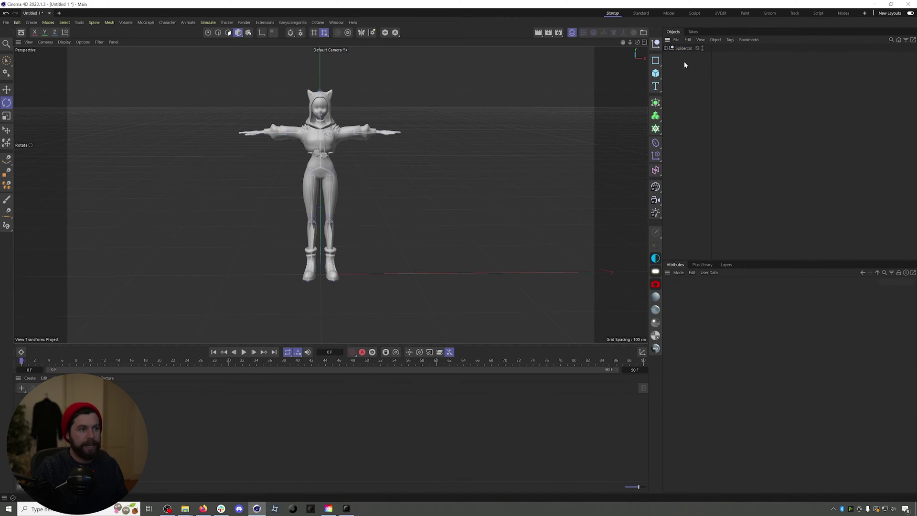
Start merging objects into the scene and browse to the Rokoko Studio Exports folder
click(676, 40)
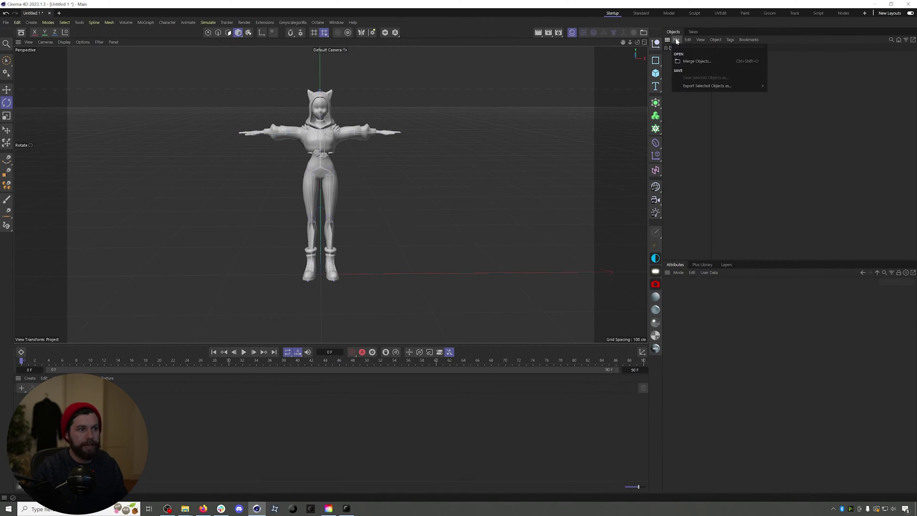
click(695, 63)
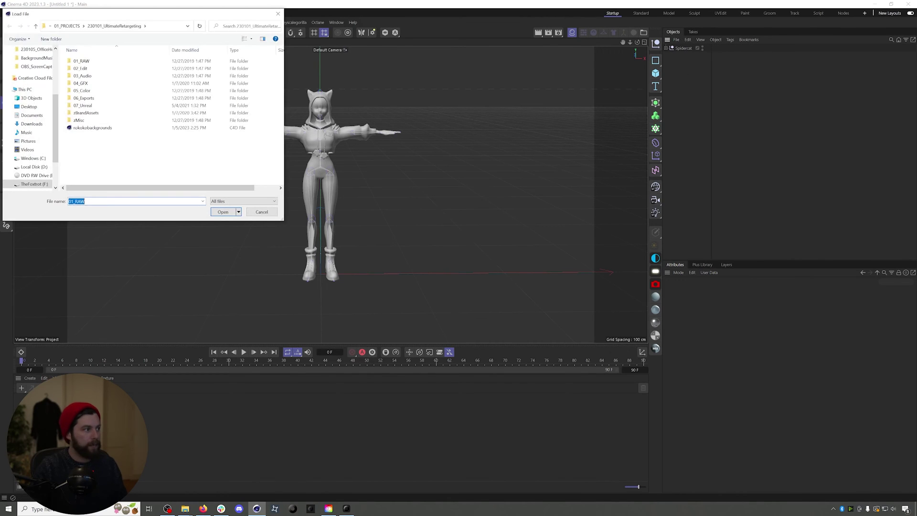
drag(159, 16, 490, 61)
click(492, 70)
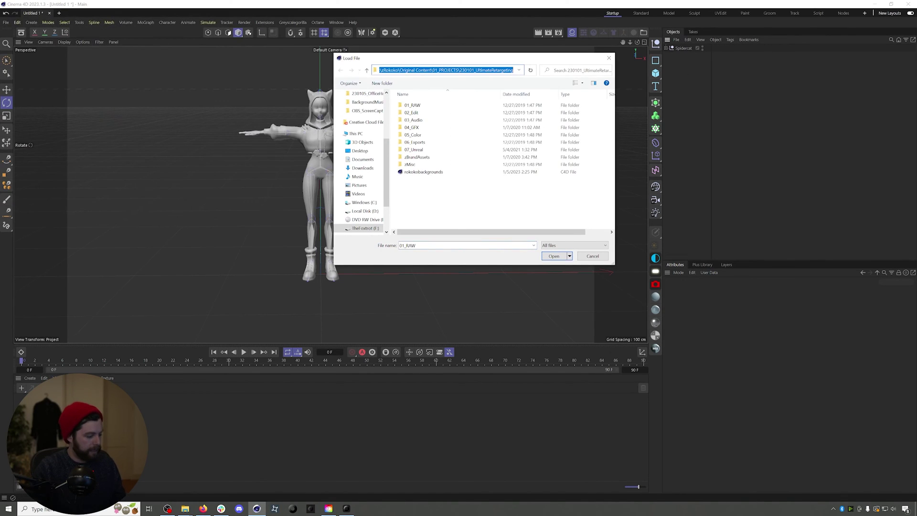
text(C:\Users\sam\AppData\LocalLow\Rokoko Electronics\Rokoko Studio\Exports)
key(Return)
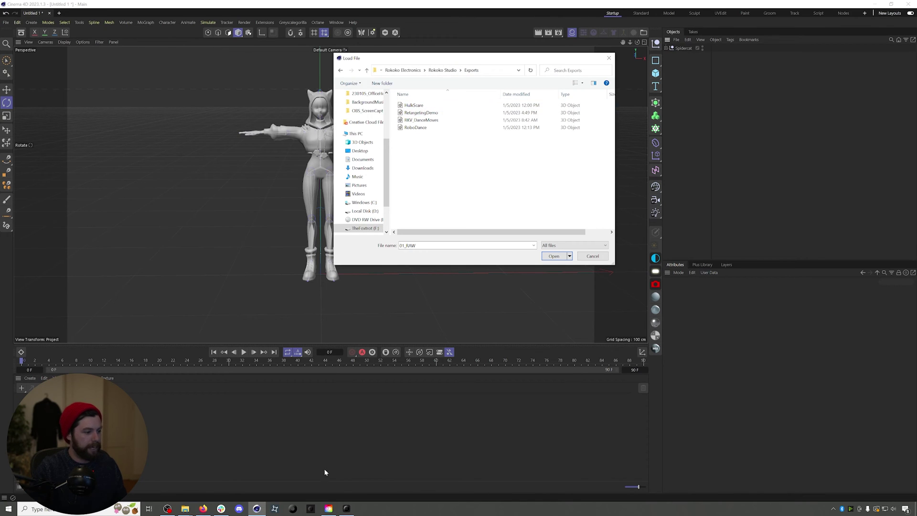
Switch to Rokoko Studio, open the finished export's folder to show its path, and return to Cinema 4D
click(347, 508)
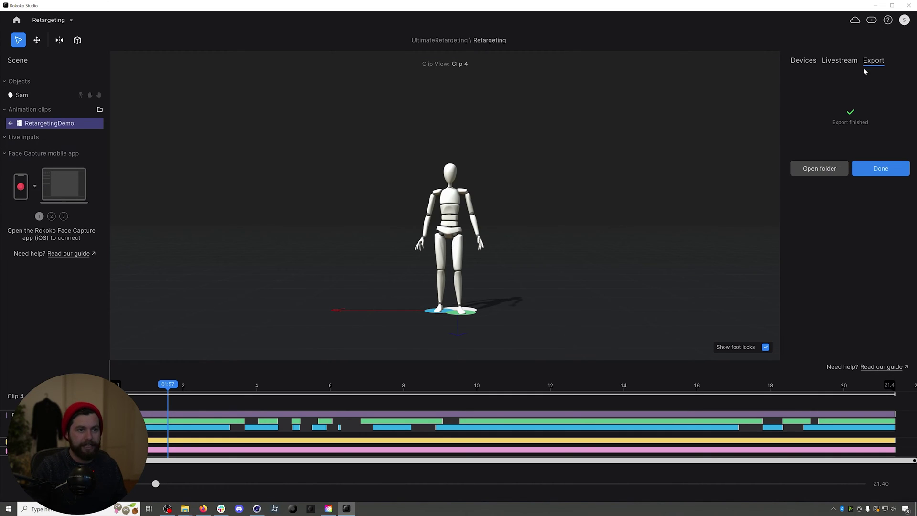
click(821, 171)
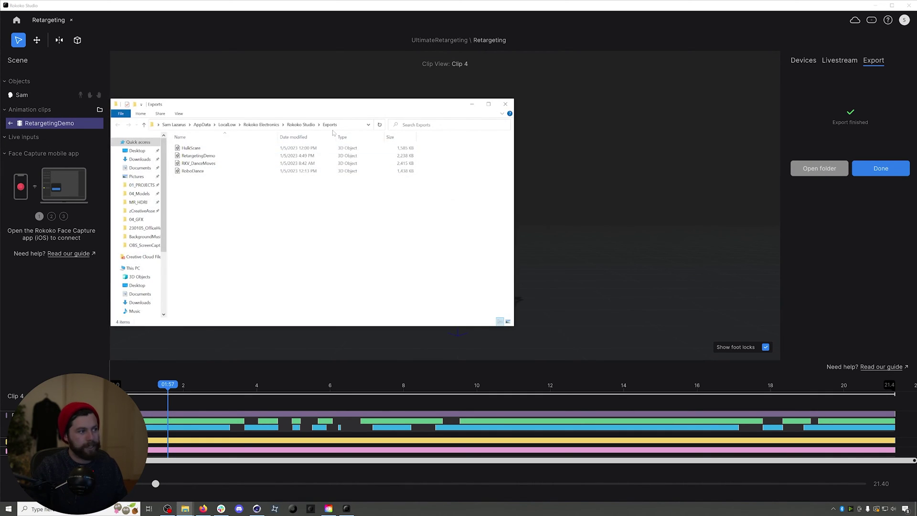
click(341, 125)
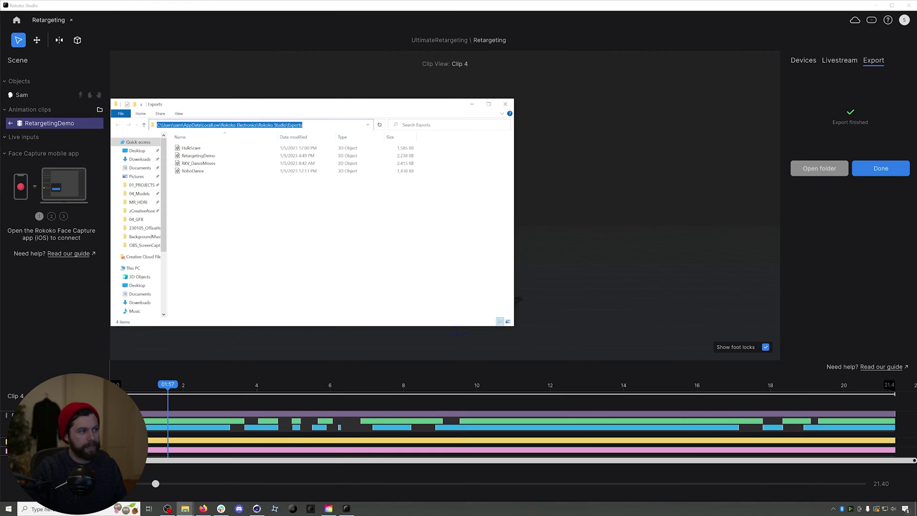
click(472, 104)
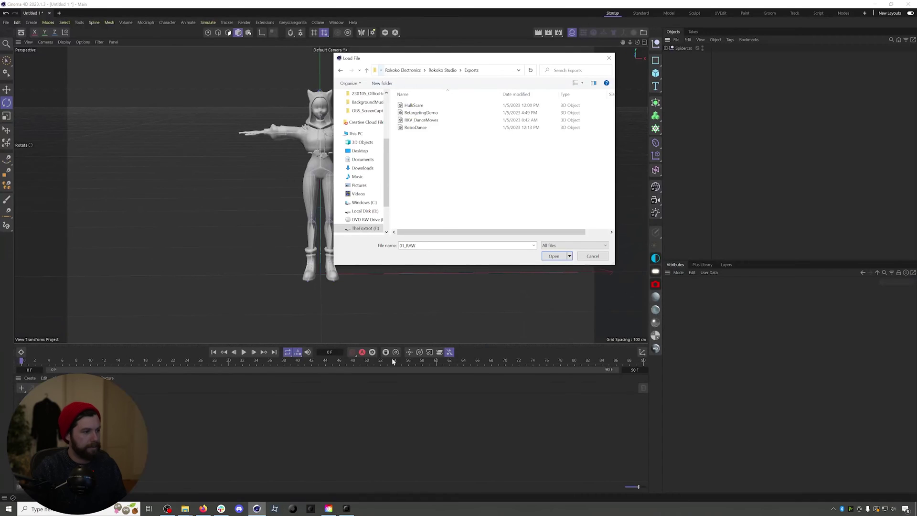
Merge the RetargetingDemo file into the scene with the default FBX import settings
click(423, 113)
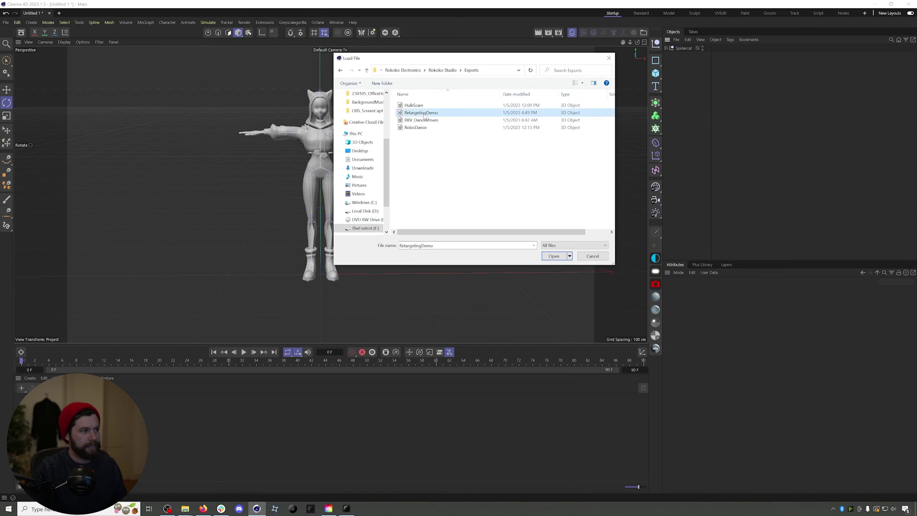
click(554, 256)
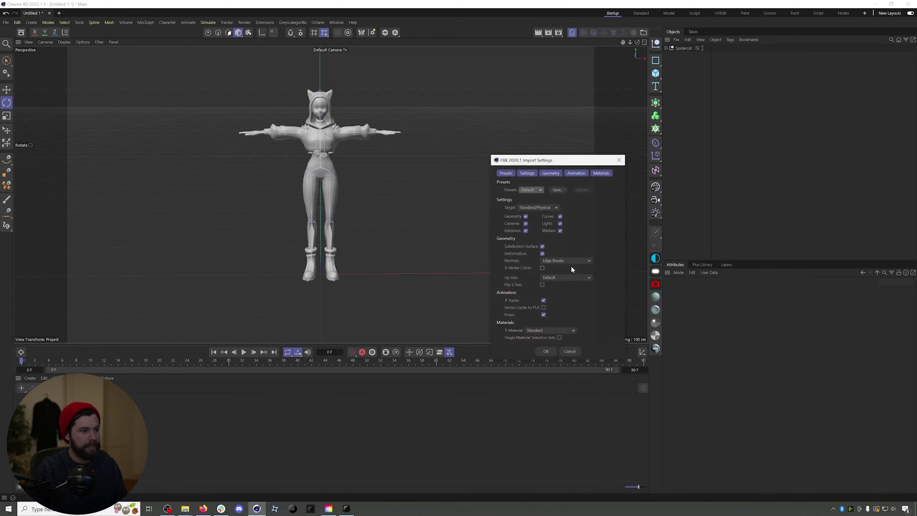
click(547, 351)
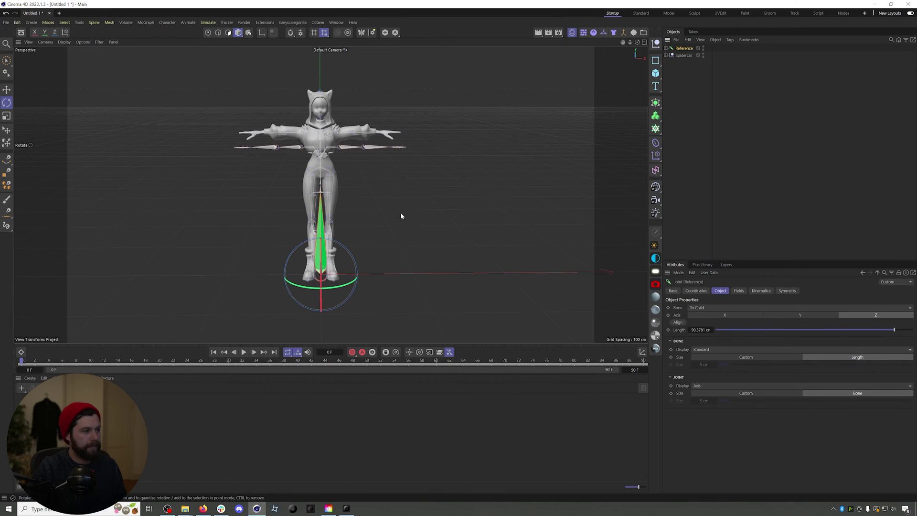
Play the imported motion capture while setting the timeline's end to 640 F, and rewind to the start
click(243, 351)
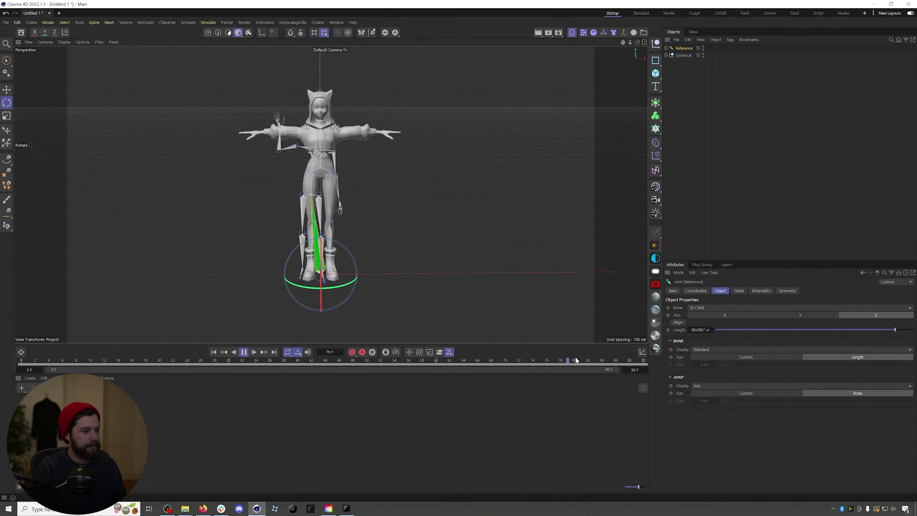
drag(646, 370, 646, 69)
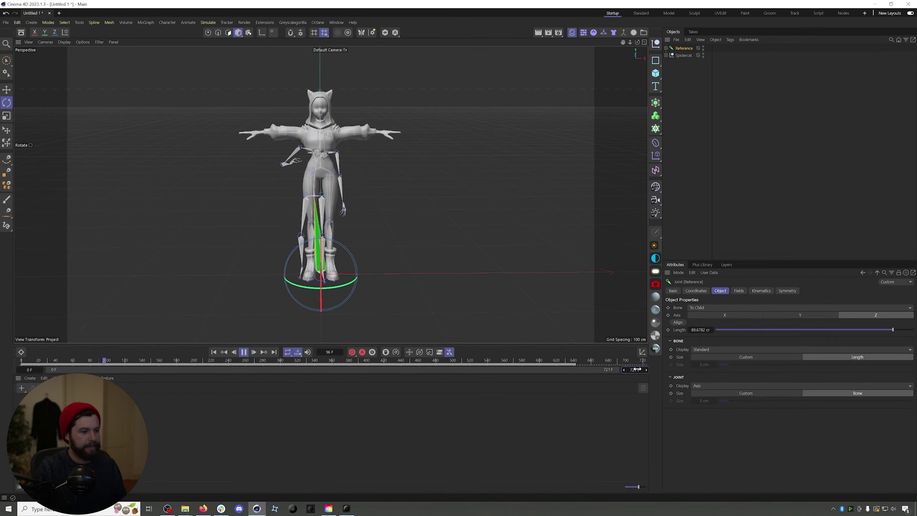
double_click(637, 370)
text(640)
key(Return)
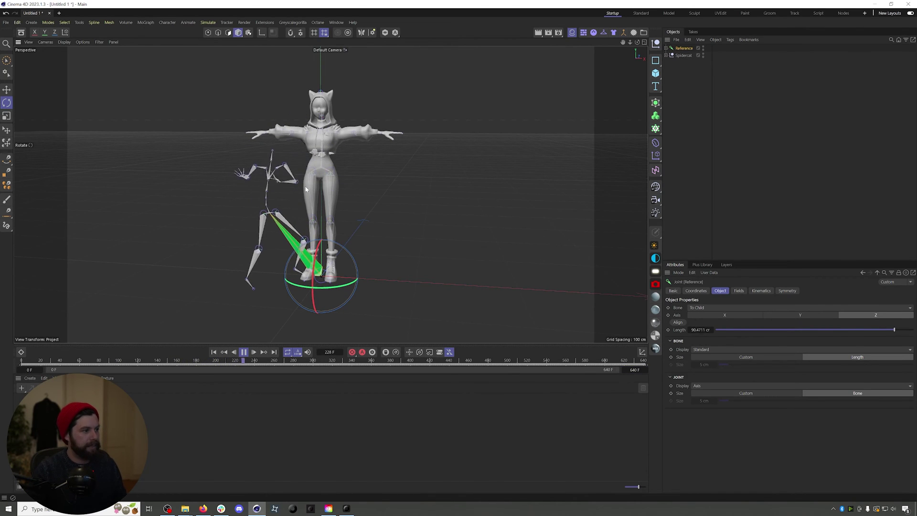
click(244, 352)
click(215, 352)
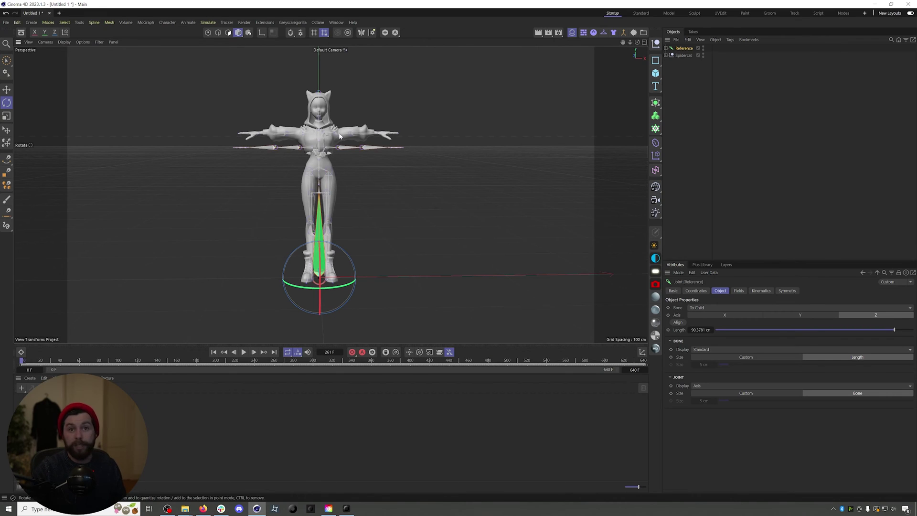
Expand the Reference joint and add a Character Definition tag to its Hips joint
click(666, 49)
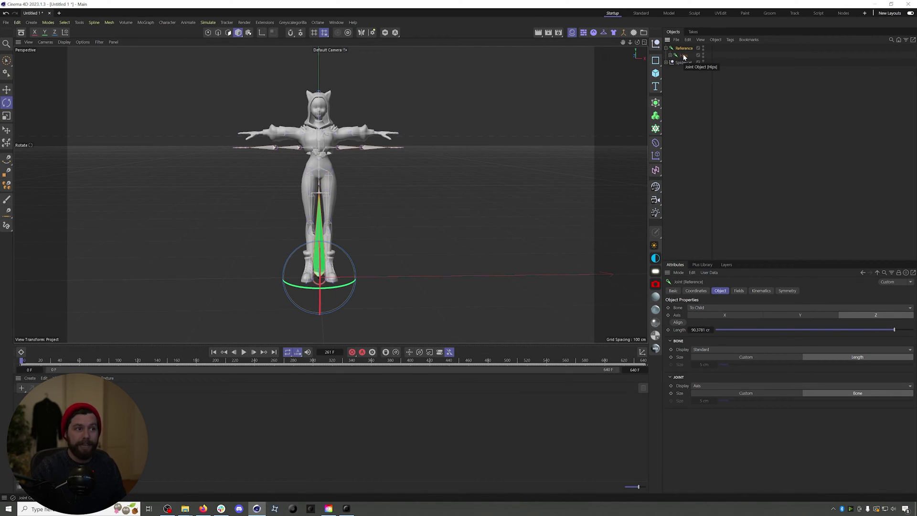
click(683, 56)
right_click(680, 56)
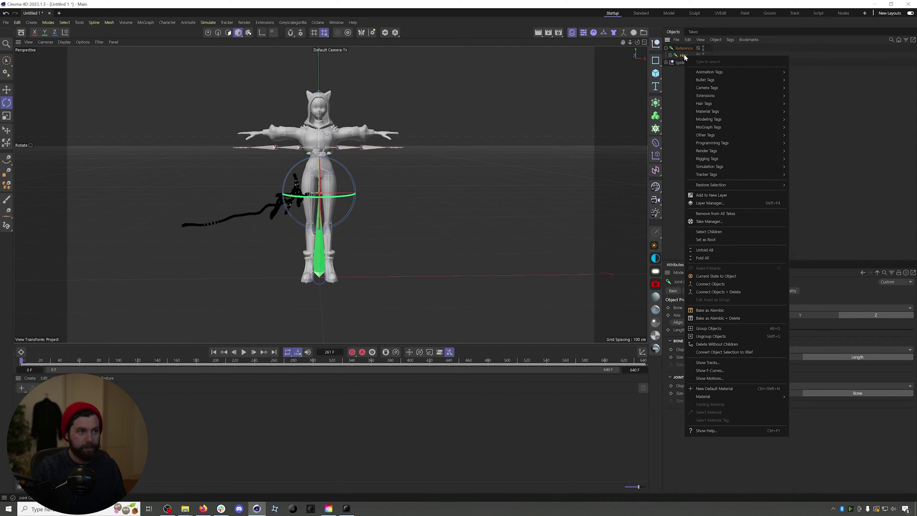
mouse_move(723, 157)
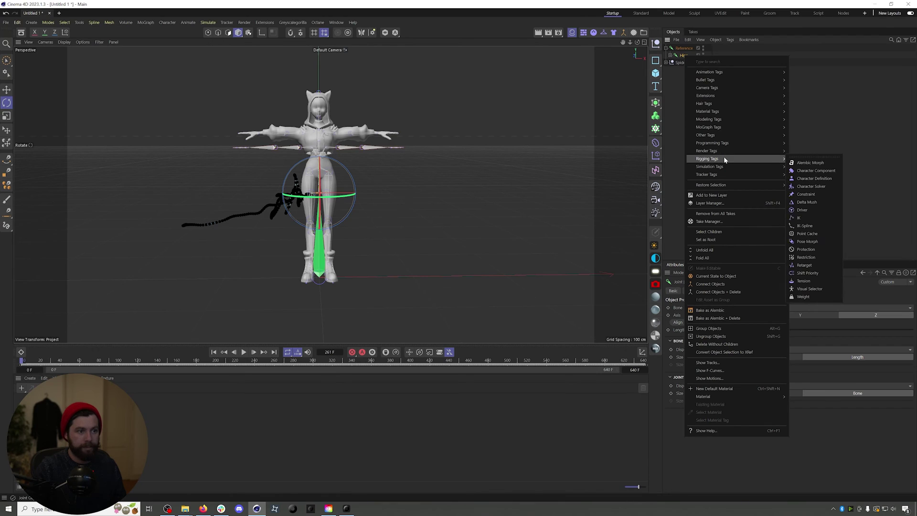
click(813, 178)
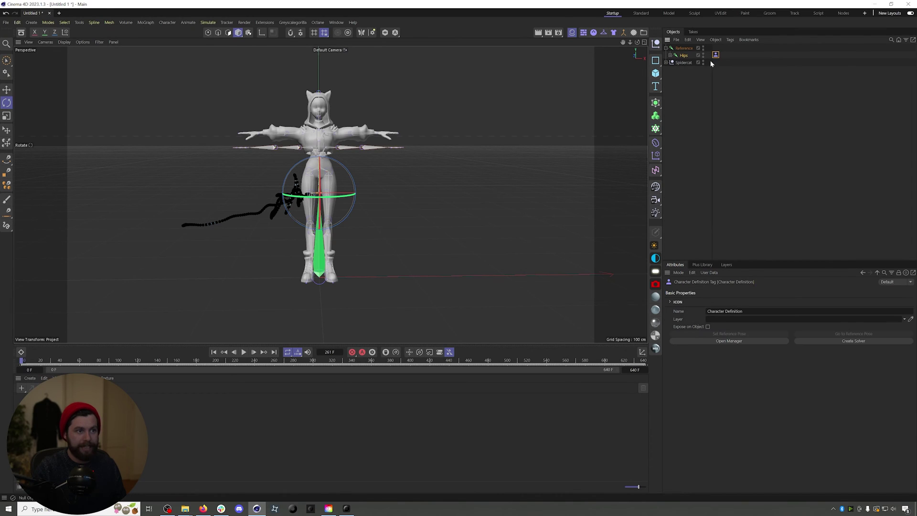
Open the Hips tag's Character Definition manager and extract the motion capture skeleton
click(729, 341)
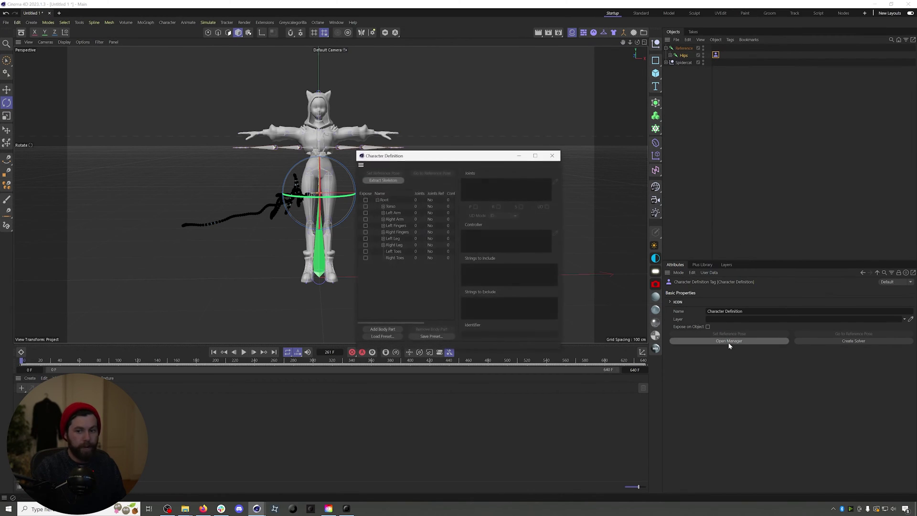
drag(426, 159, 470, 102)
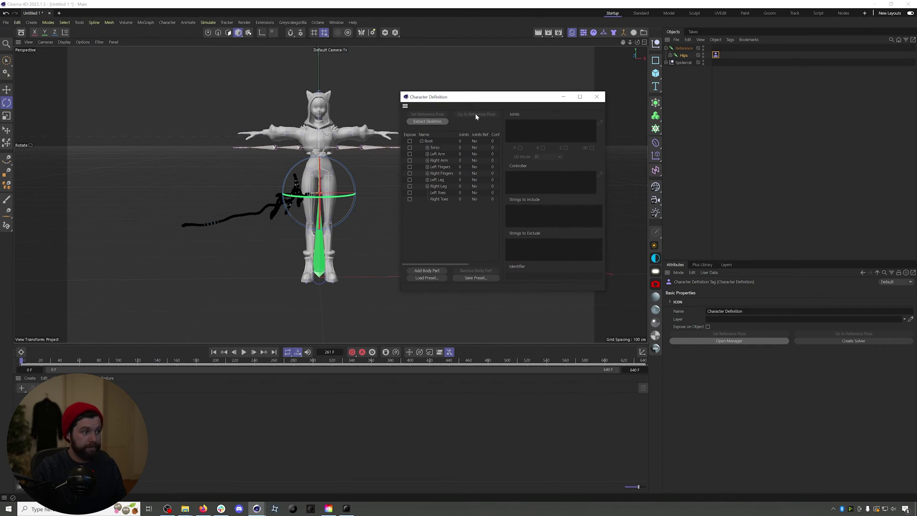
click(427, 122)
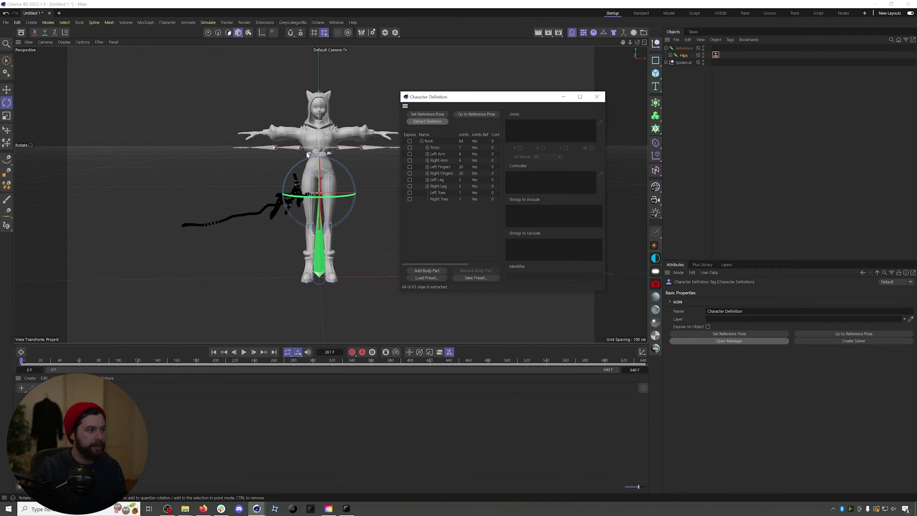
Close the manager and compare the motion capture skeleton's arm, hand and thumb pose with the character's
alt+right_drag(261, 146, 316, 146)
alt+middle_drag(294, 136, 311, 185)
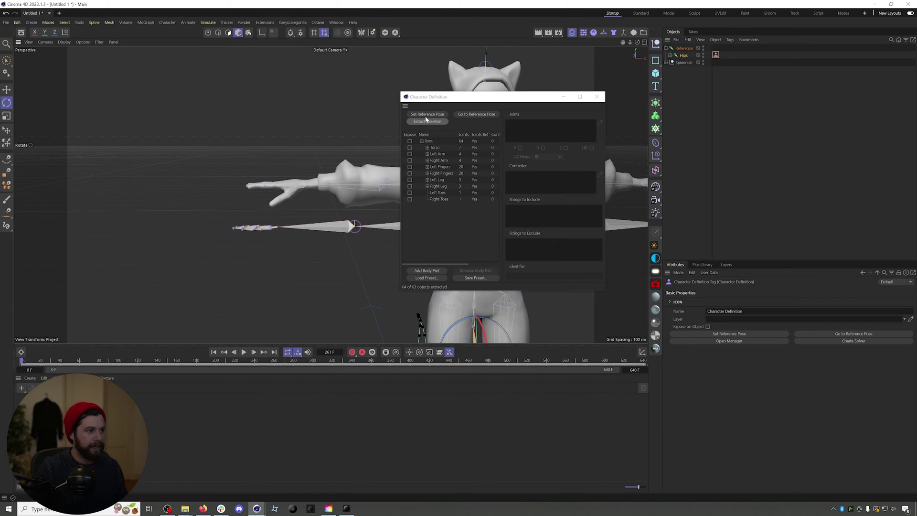
click(596, 97)
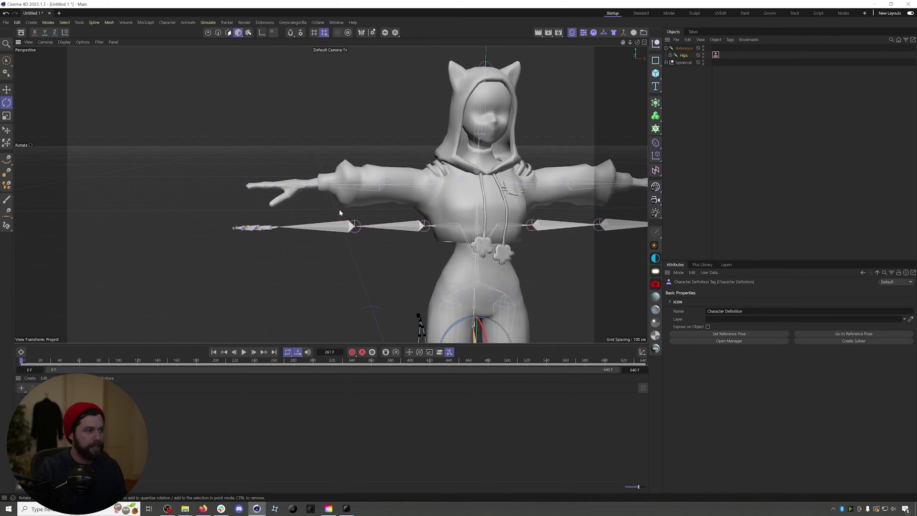
alt+right_drag(259, 226, 281, 226)
alt+drag(259, 226, 333, 255)
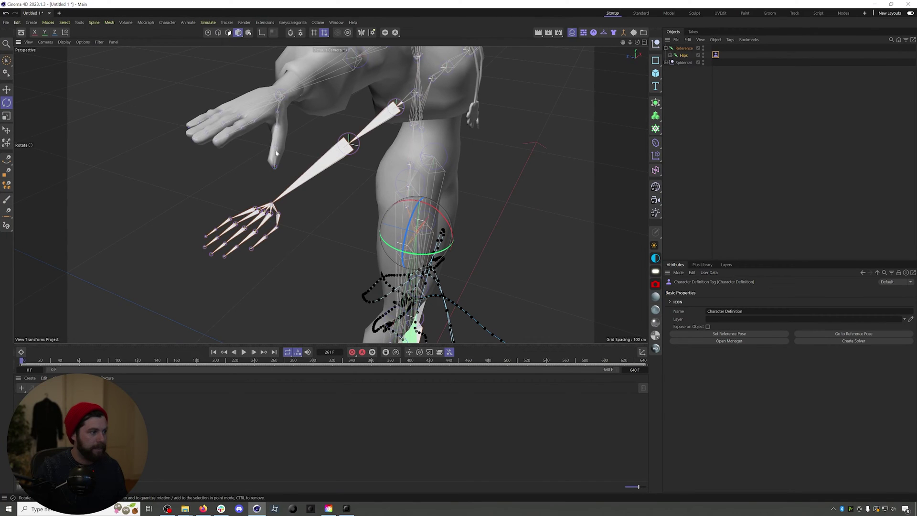
alt+drag(271, 139, 248, 121)
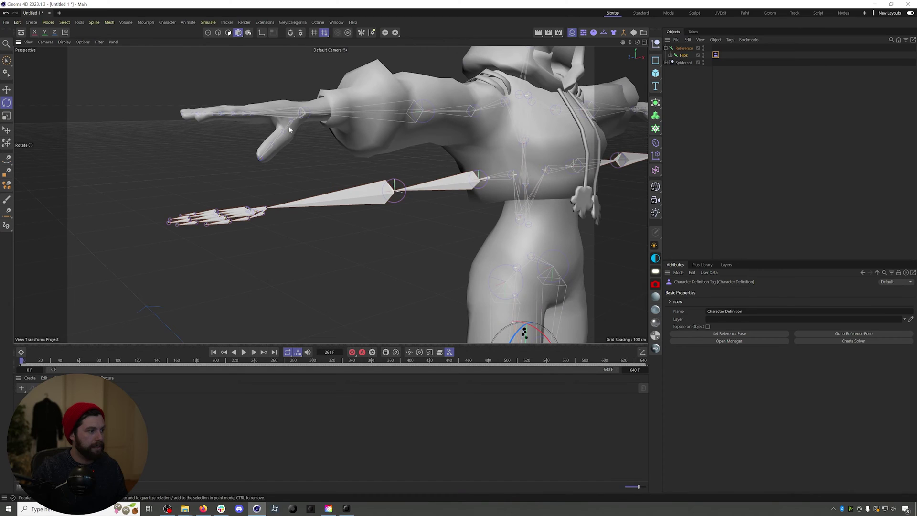
Expand Spidercat, select its mixamorig:Hips joint and return the timeline to frame 0
click(683, 63)
click(666, 62)
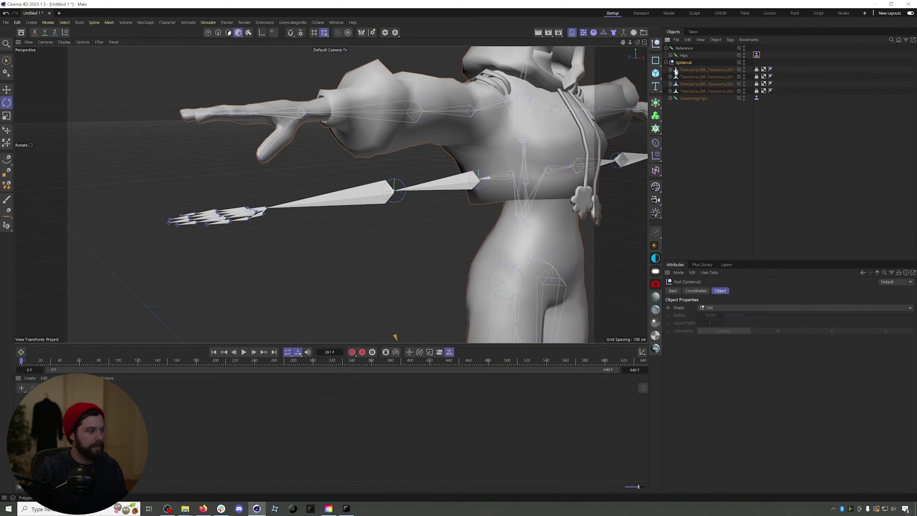
click(692, 98)
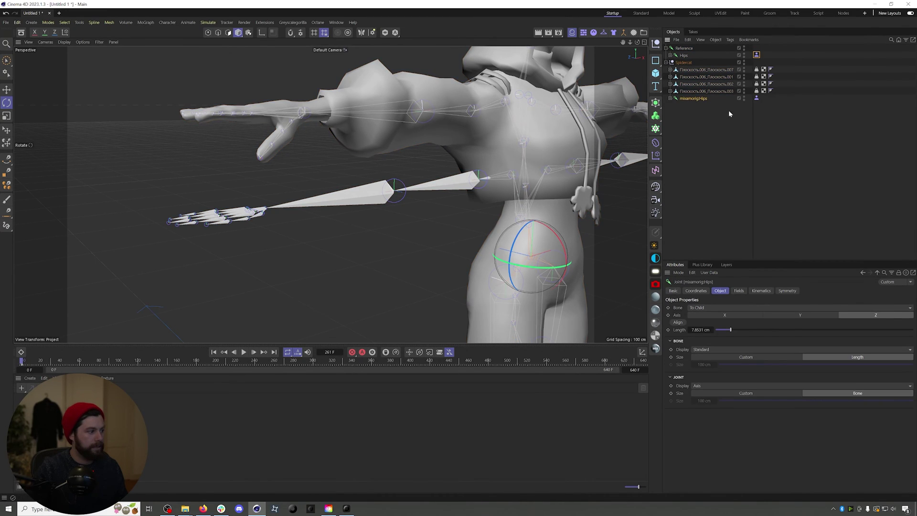
alt+drag(313, 139, 394, 134)
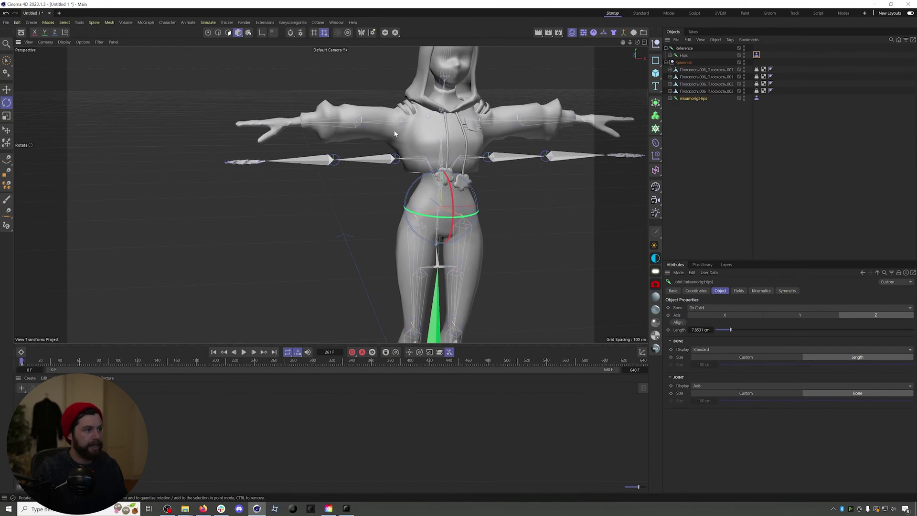
alt+drag(294, 128, 286, 127)
alt+middle_drag(336, 194, 277, 194)
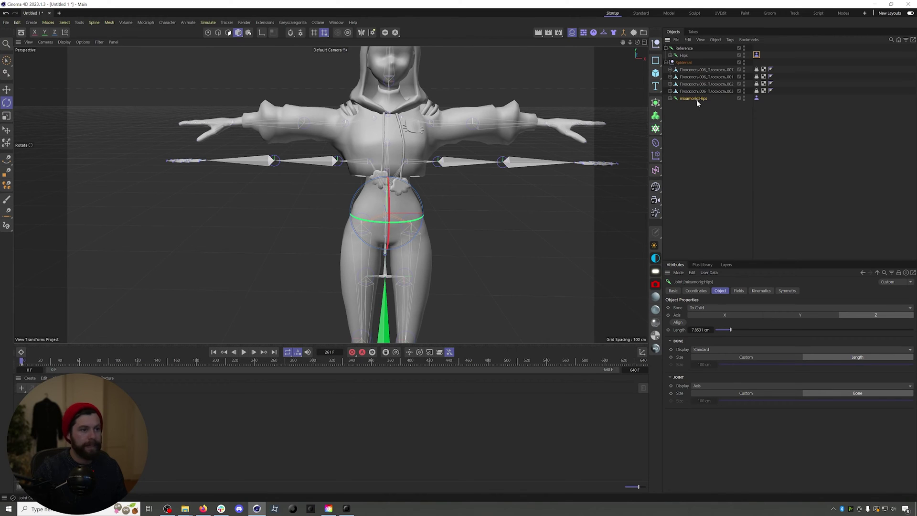
click(31, 361)
drag(35, 364, 18, 365)
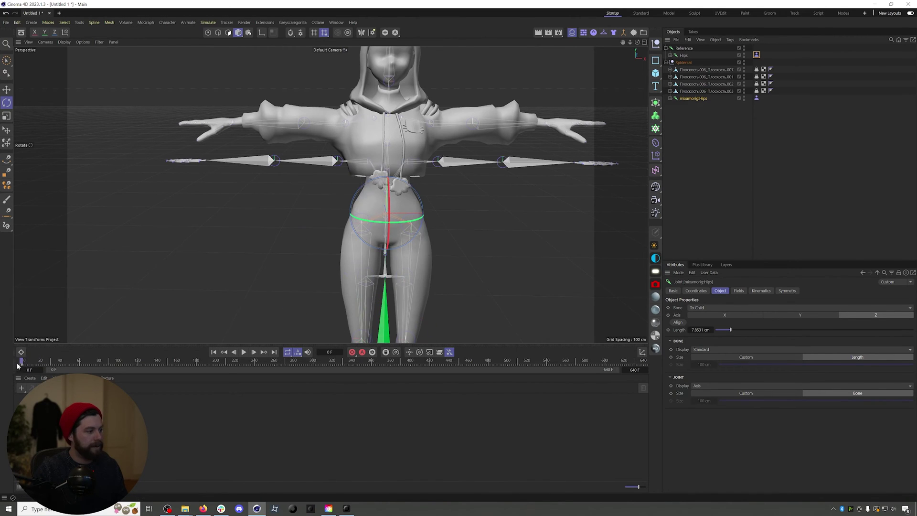
Select mixamorig:Hips with all its children and delete the animation tracks from their coordinates
right_click(687, 98)
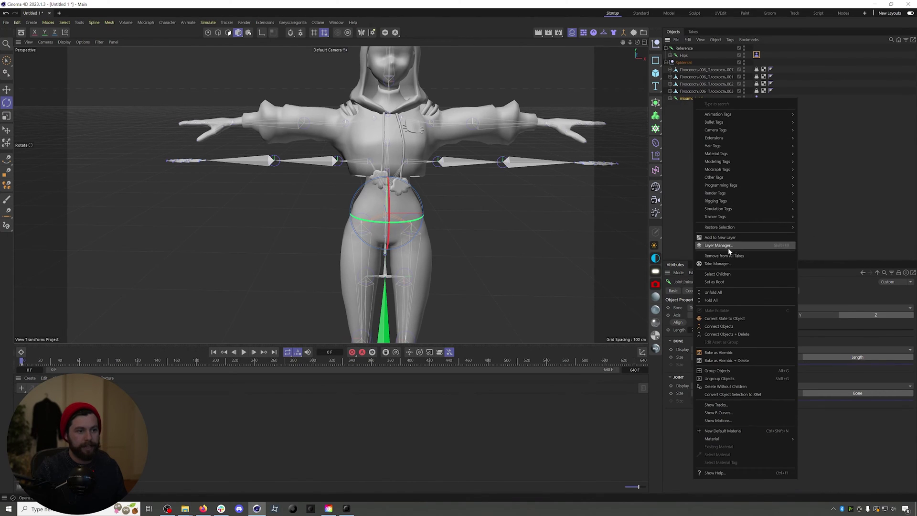
click(731, 274)
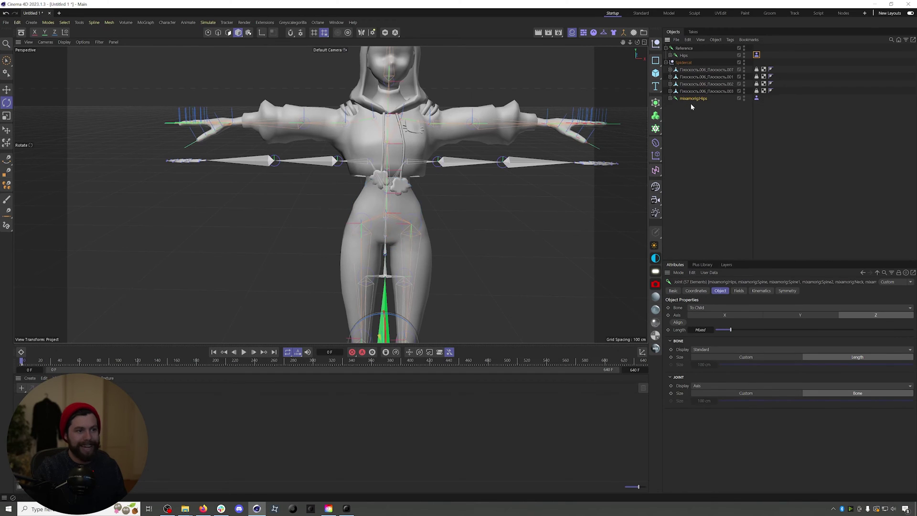
scroll(416, 182, down, 3)
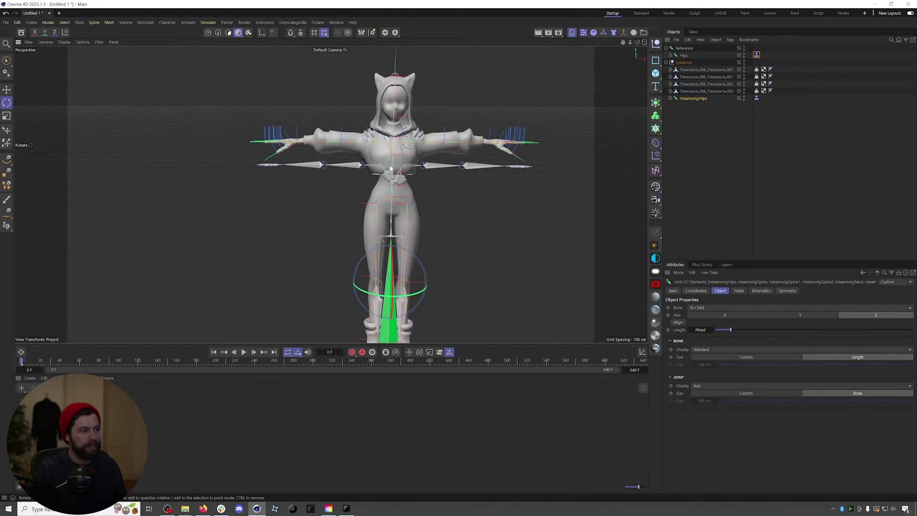
scroll(402, 182, down, 3)
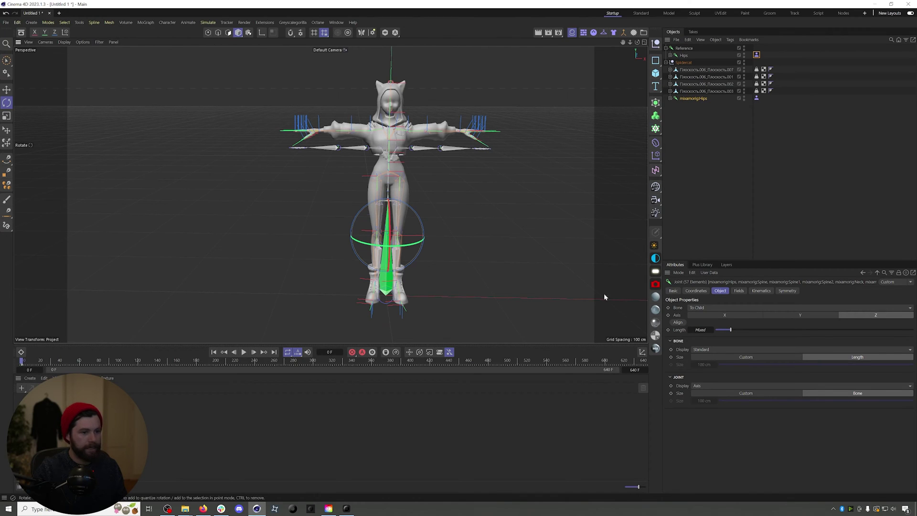
click(698, 290)
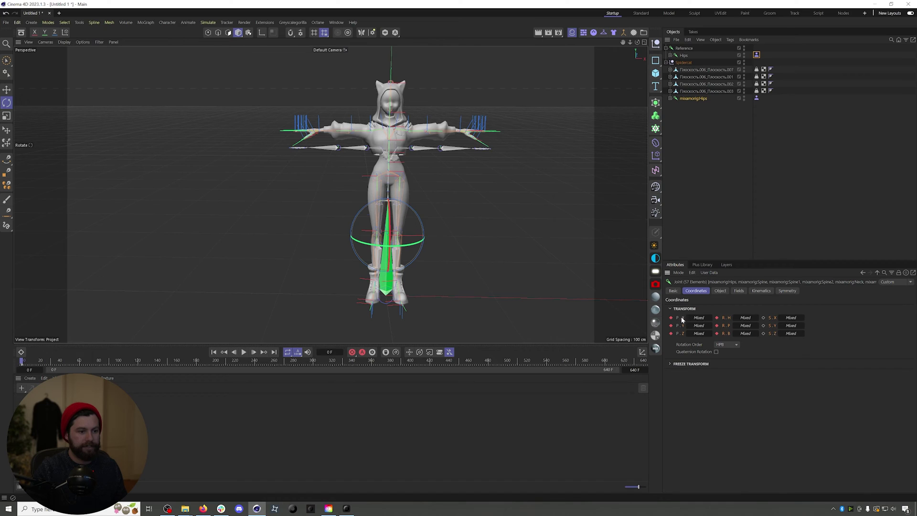
right_click(766, 319)
mouse_move(802, 333)
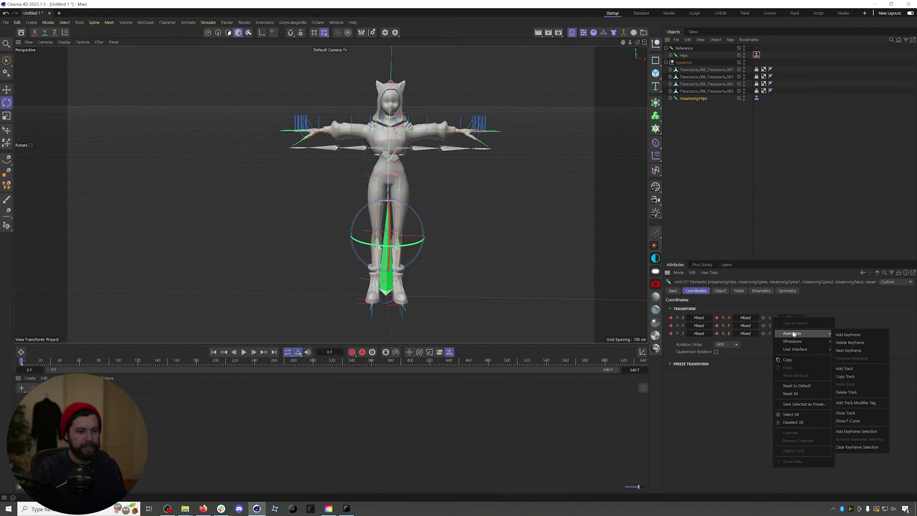
click(846, 392)
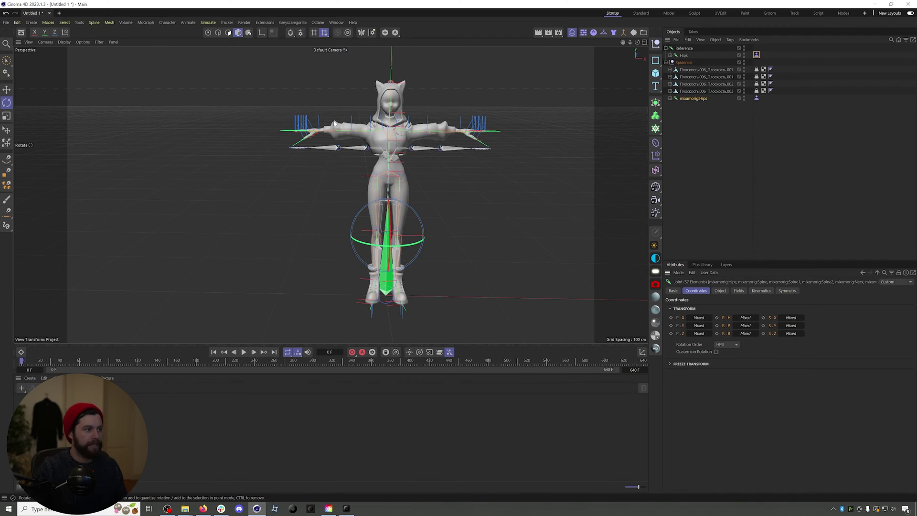
Send the character to its reference pose through the mixamorig:Hips joint's Character Definition tag
click(464, 134)
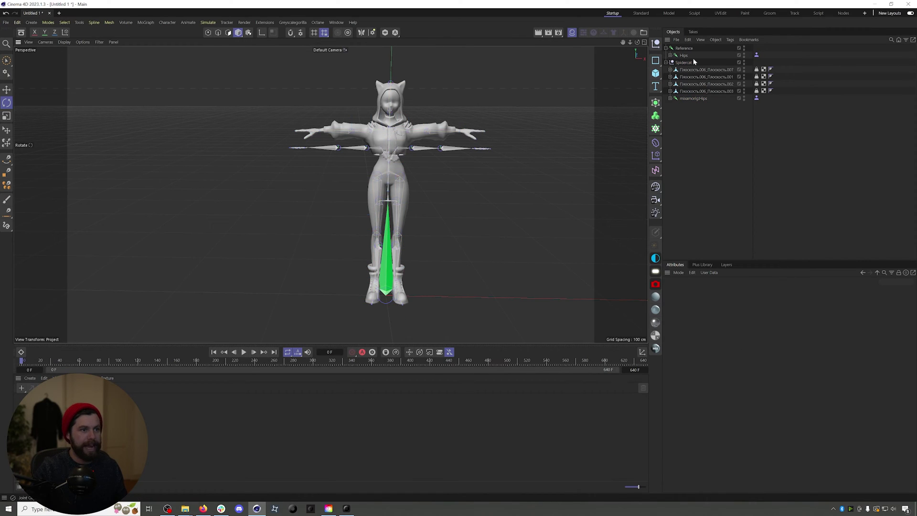
click(756, 99)
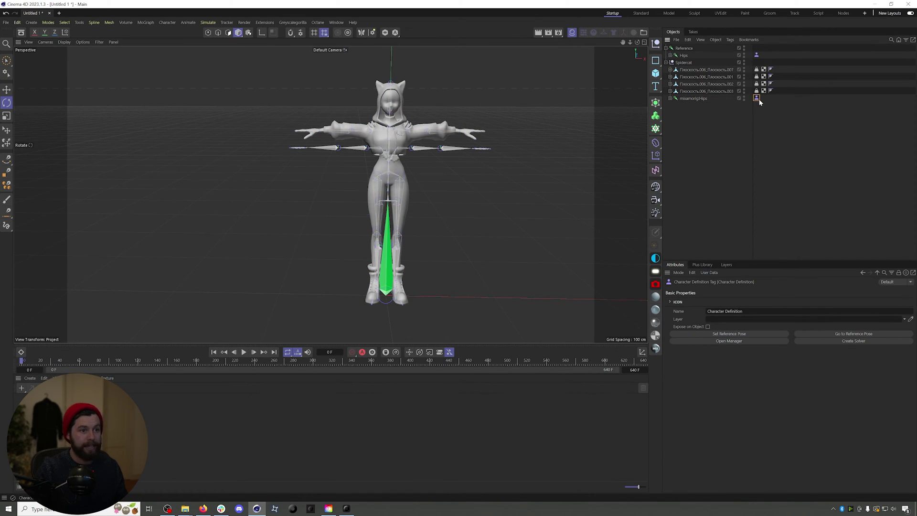
click(865, 334)
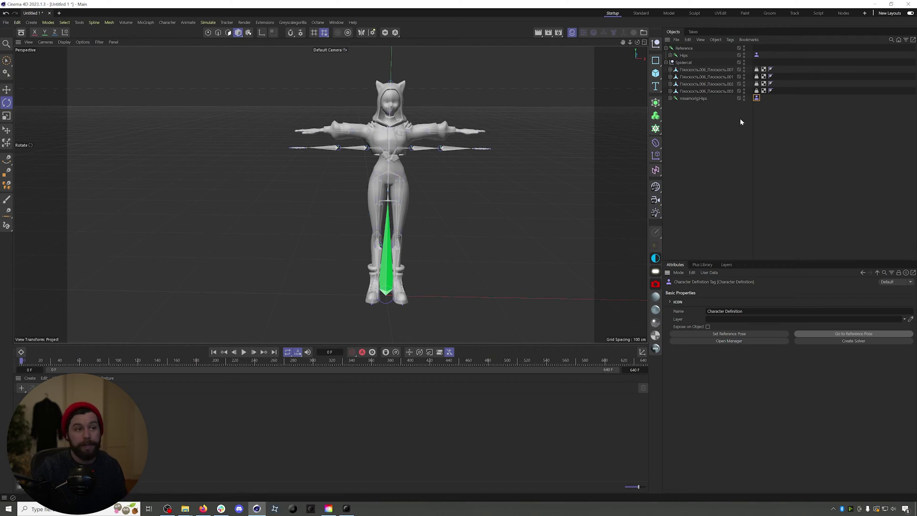
Extract the skeleton again in the Character Definition manager of the motion capture Hips tag and close the manager
click(756, 109)
click(756, 55)
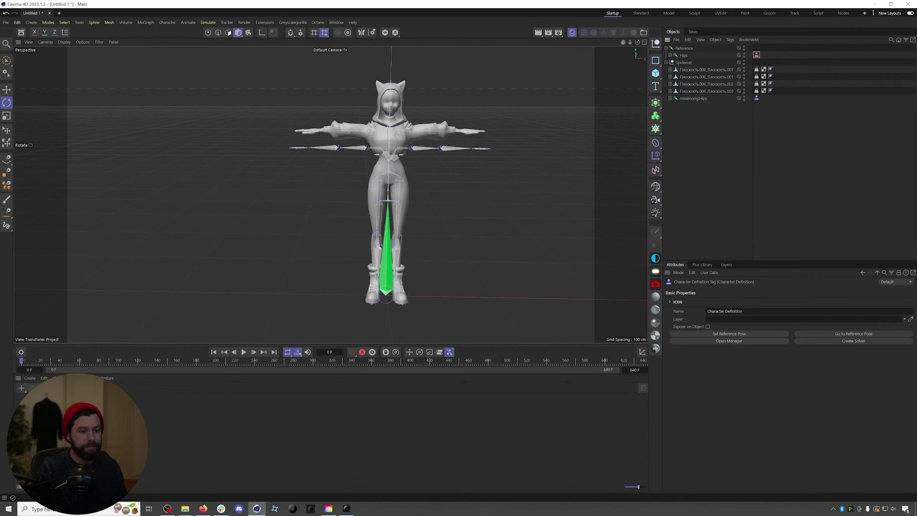
click(729, 341)
drag(428, 163, 464, 154)
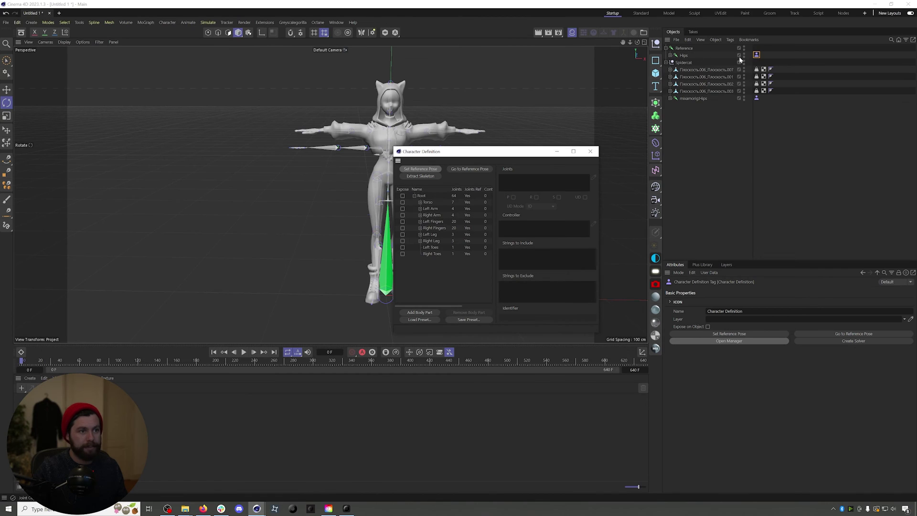
drag(476, 153, 489, 142)
click(432, 166)
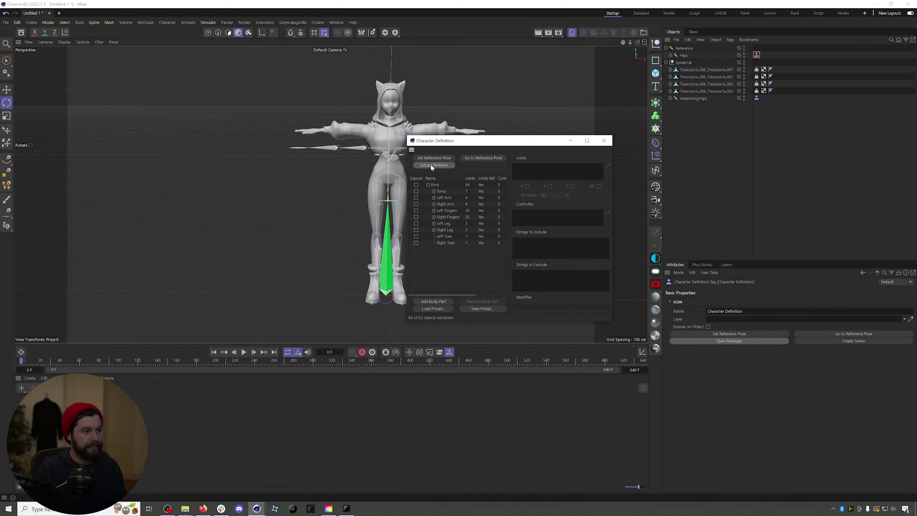
click(604, 140)
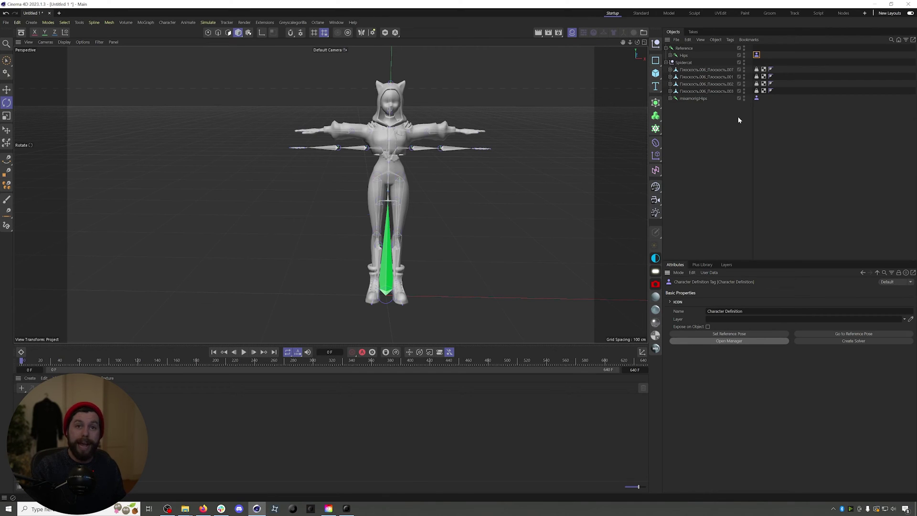
Create a solver from the mixamorig:Hips Character Definition and set the motion capture Hips definition as its source character
click(756, 99)
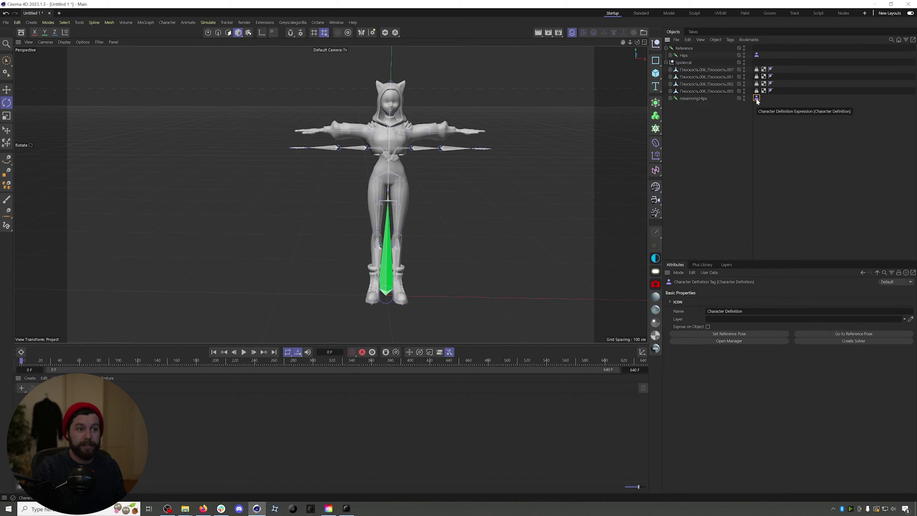
click(835, 340)
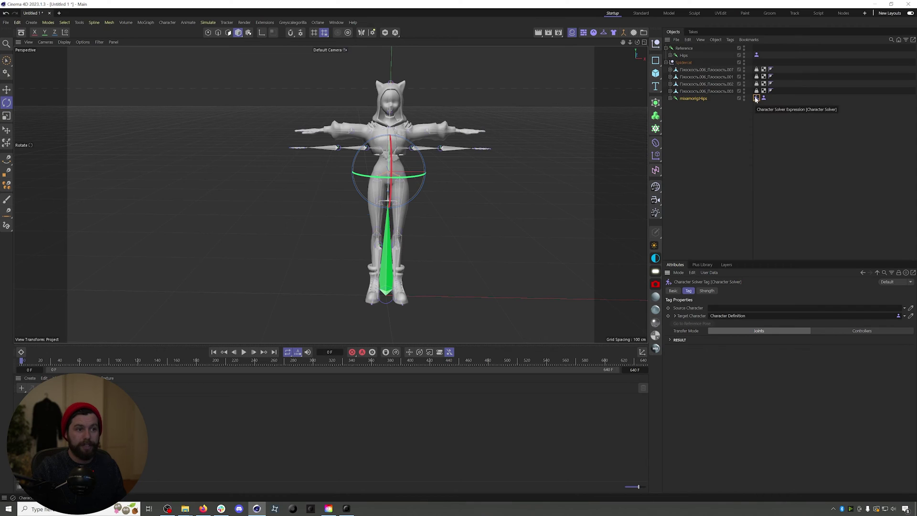
drag(756, 55, 728, 308)
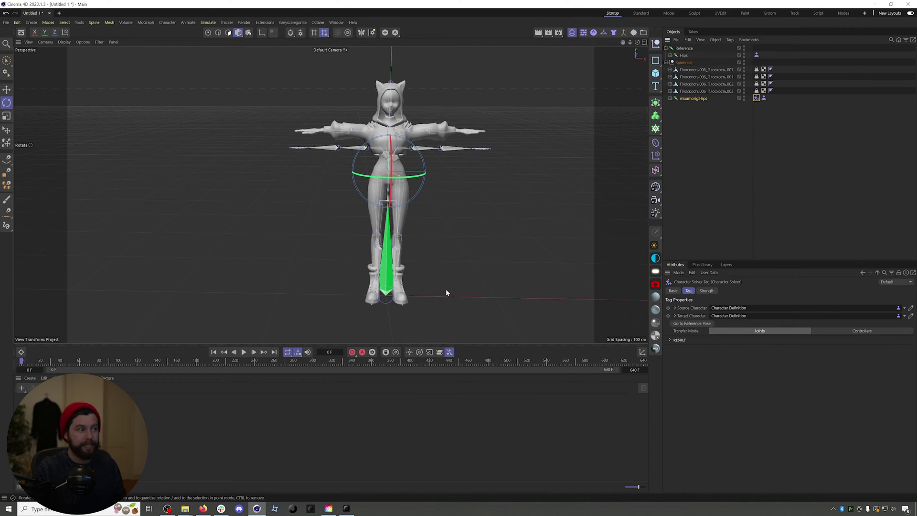
Play the retargeted animation, examine the character's motion in the viewport and stop playback
key(F8)
click(482, 245)
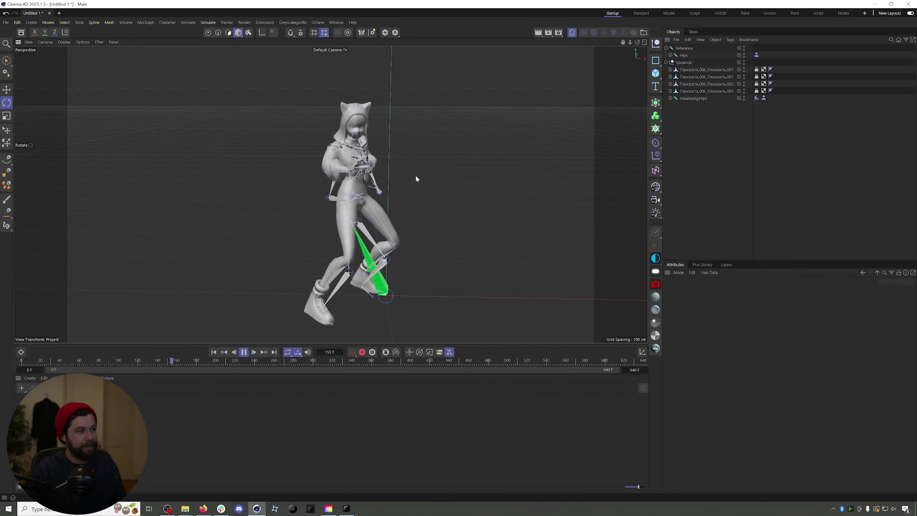
alt+middle_drag(408, 179, 368, 170)
alt+right_drag(380, 164, 323, 185)
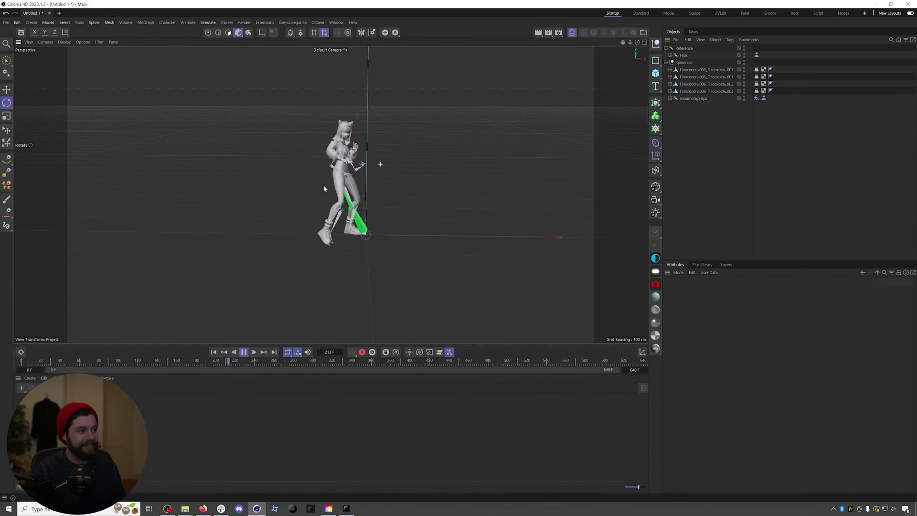
alt+middle_drag(359, 172, 366, 171)
alt+right_drag(354, 171, 392, 163)
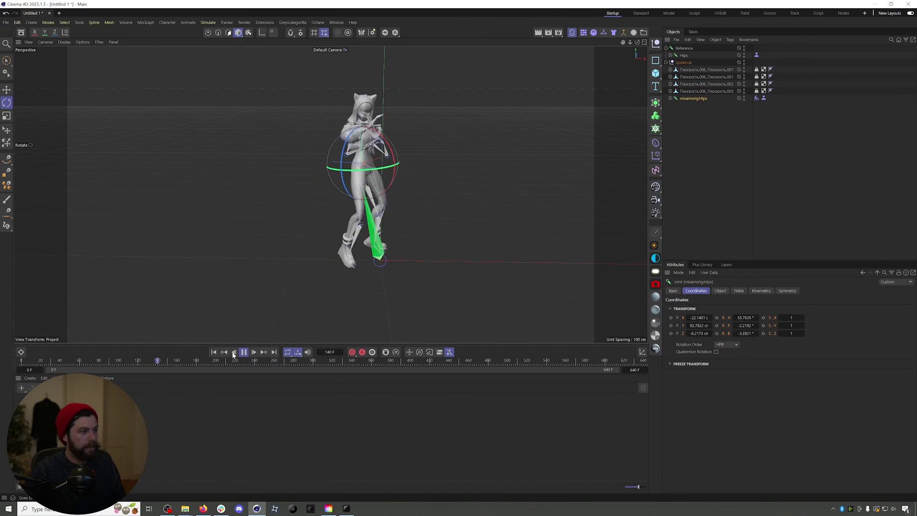
click(242, 353)
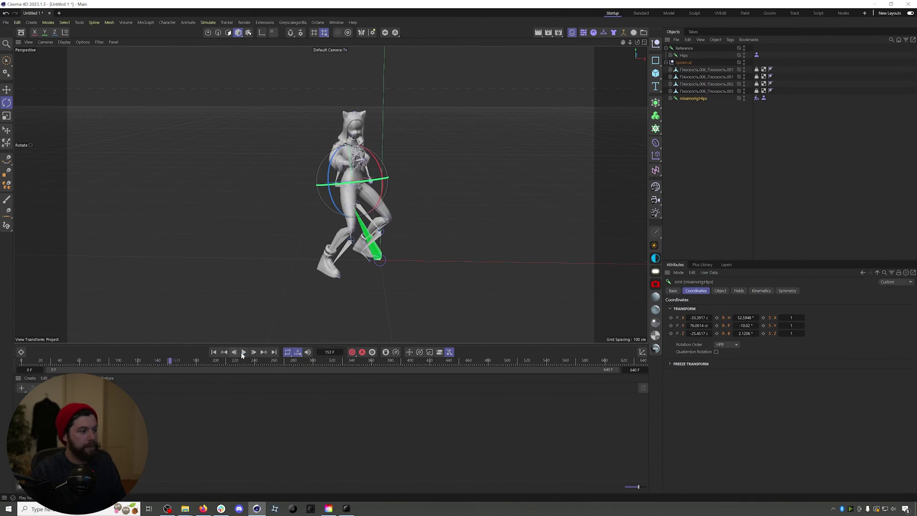
Compare the keyframes of mixamorig:Hips and the motion capture Hips joint while scrubbing through the timeline
click(697, 105)
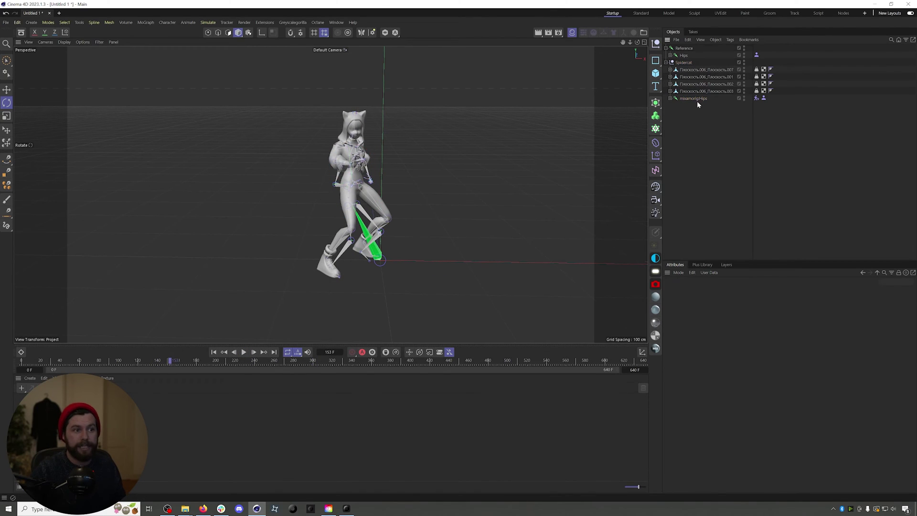
click(694, 98)
click(684, 55)
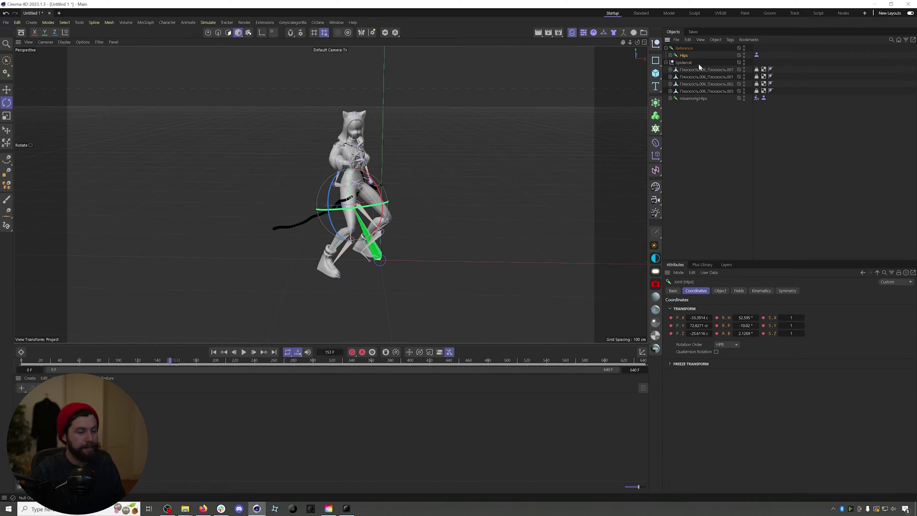
click(231, 361)
click(276, 364)
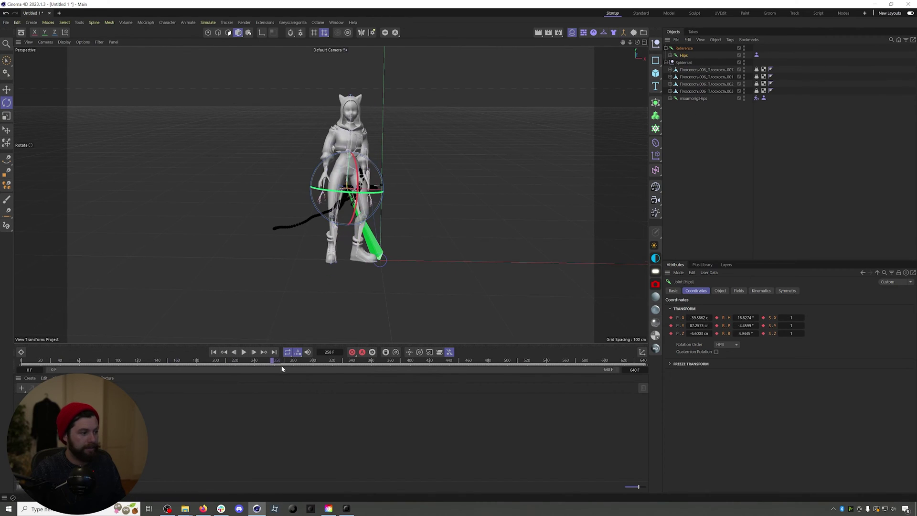
click(692, 99)
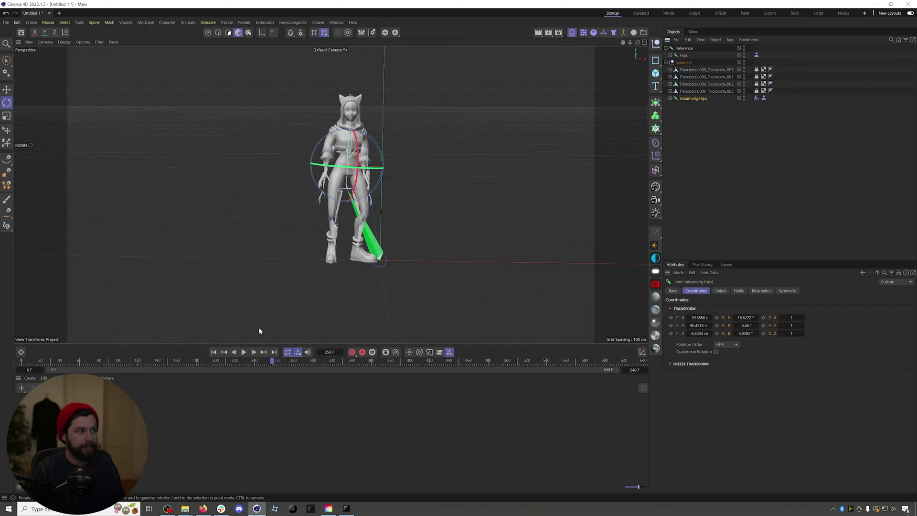
drag(272, 360, 288, 360)
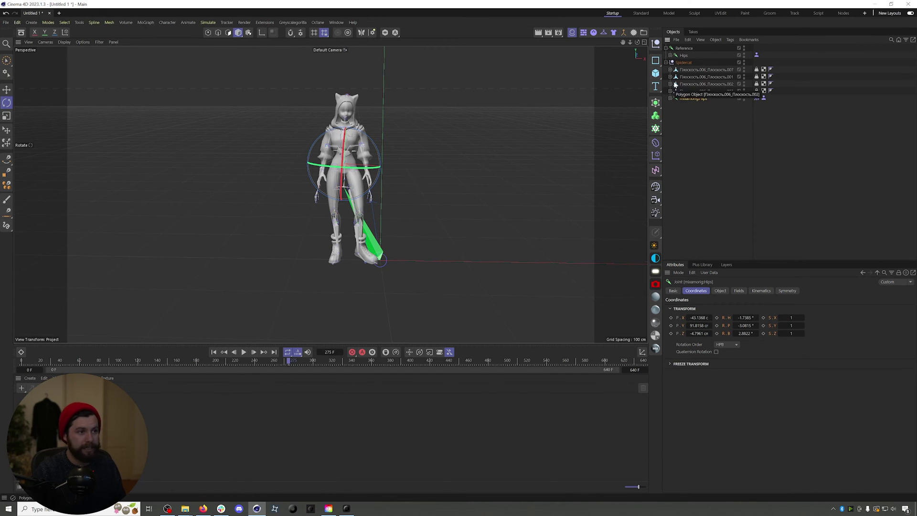
Open the Dope Sheet timeline and enlarge its area below the viewport
click(338, 23)
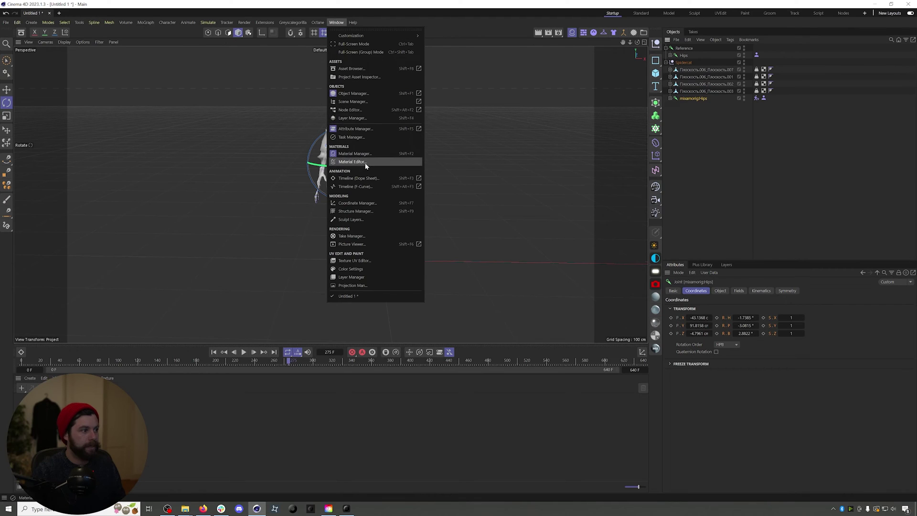
click(358, 178)
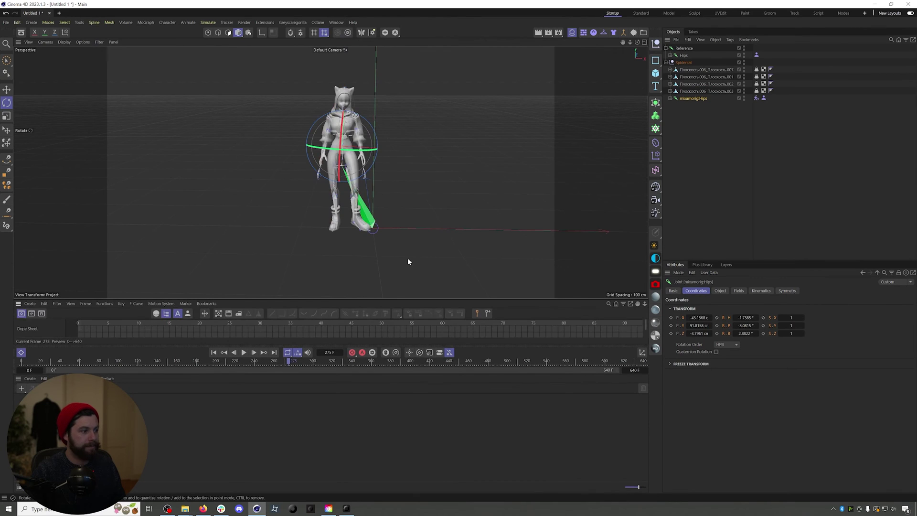
drag(392, 300, 395, 219)
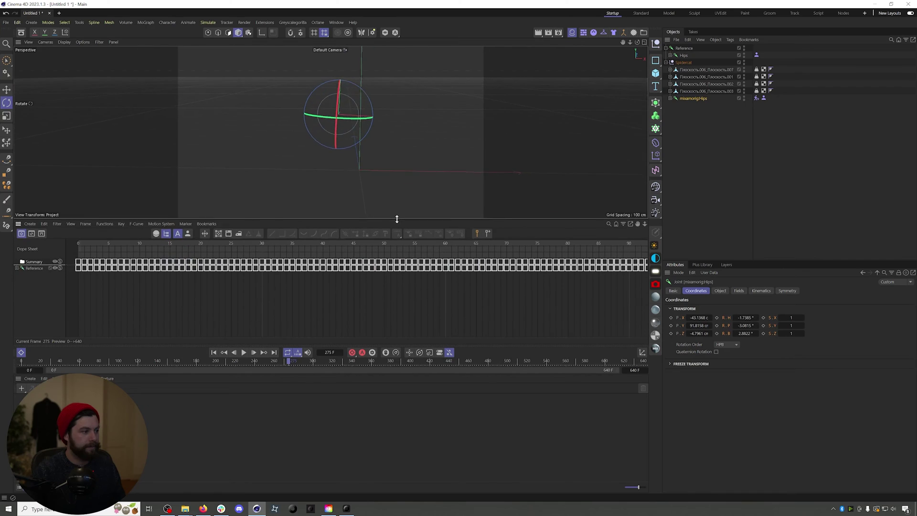
Select mixamorig:Hips with all its child joints and bake them over frames 0 to 640, including expressions, position, rotation and animated parameters
right_click(699, 98)
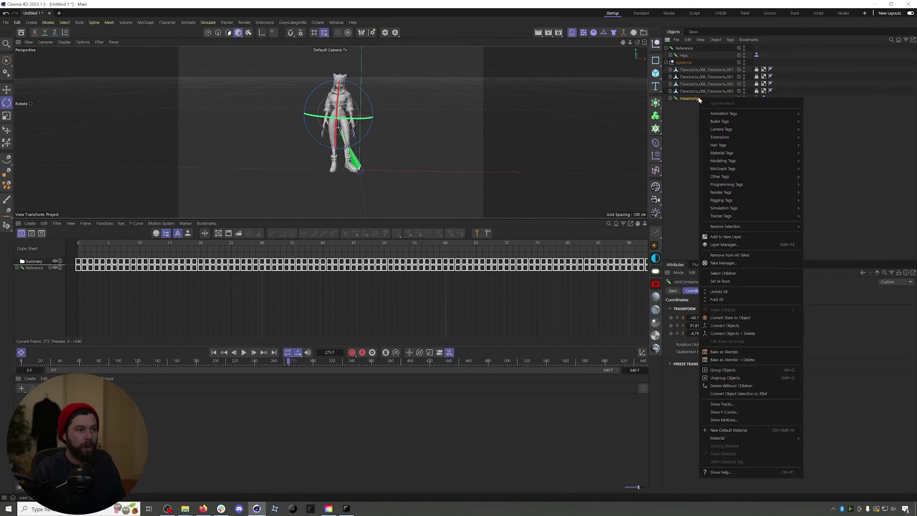
click(687, 98)
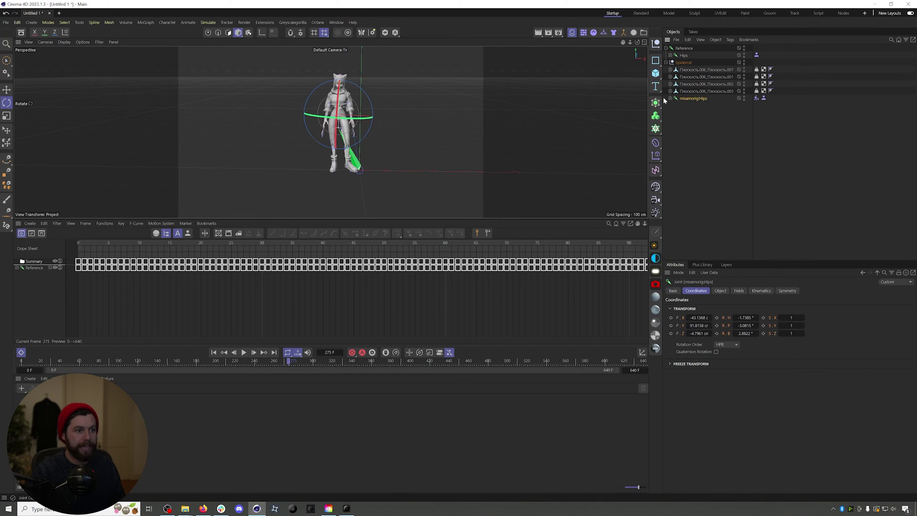
right_click(692, 99)
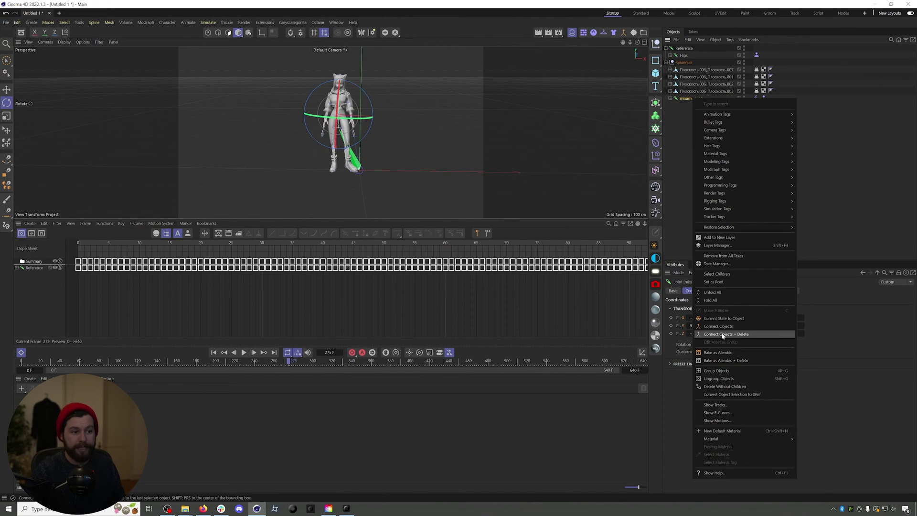
click(730, 273)
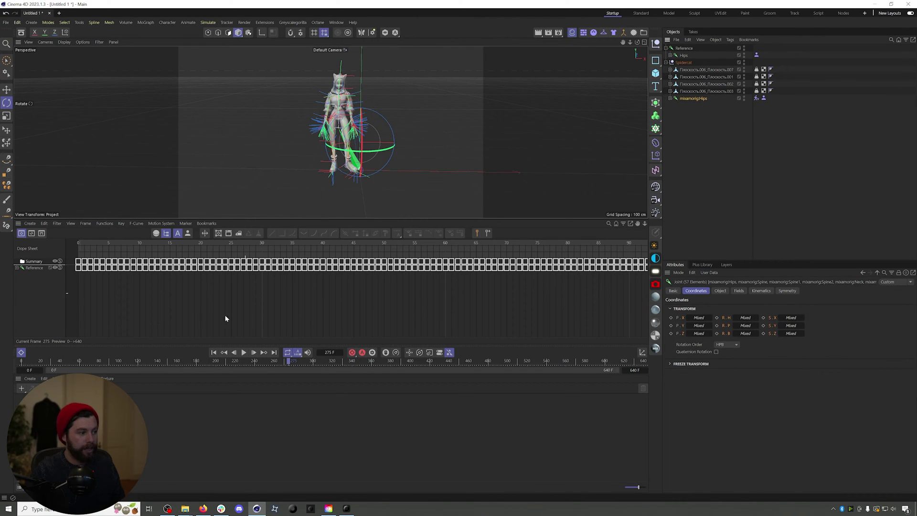
key(shift+f)
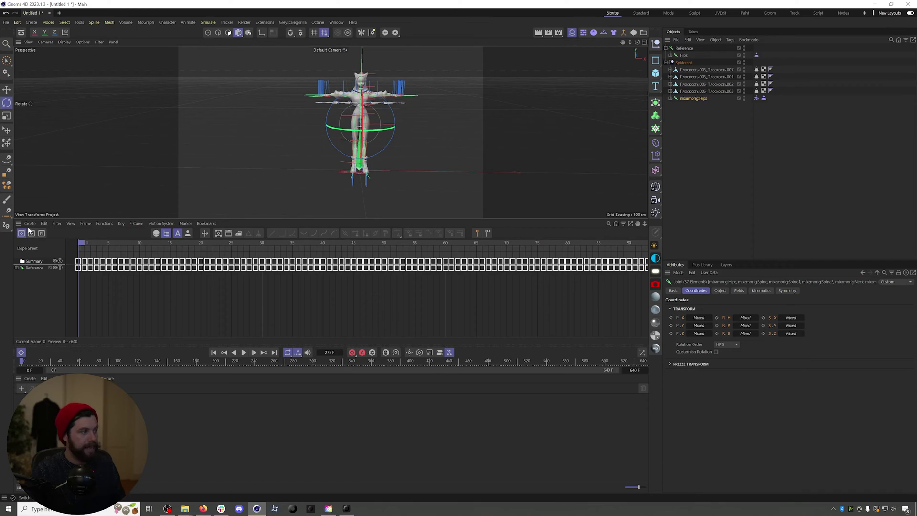
click(105, 223)
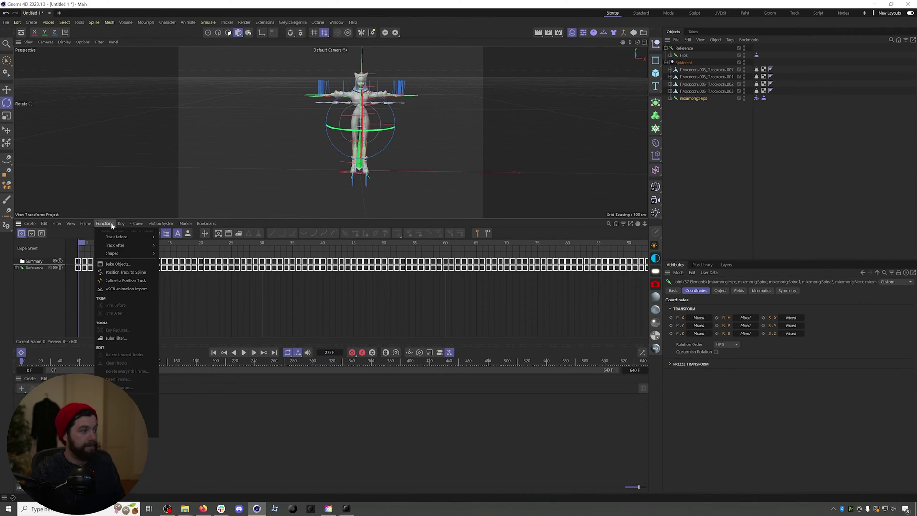
click(116, 264)
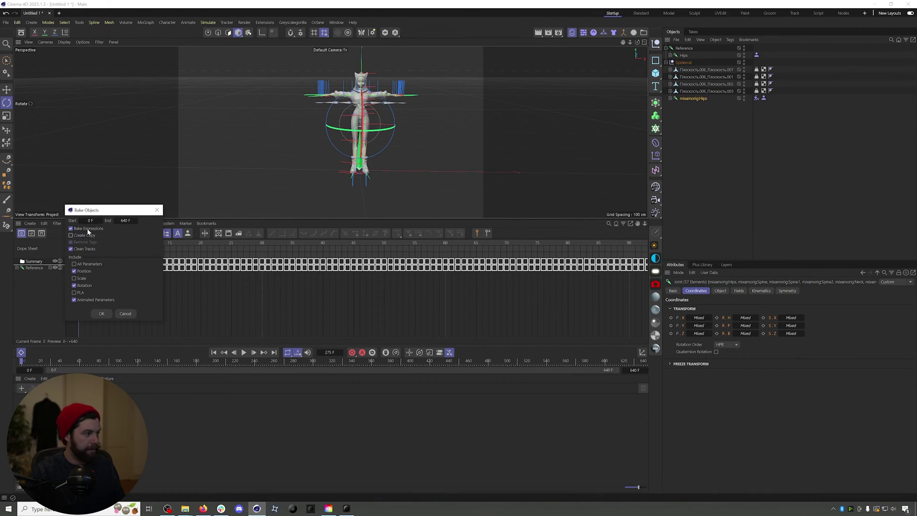
click(101, 313)
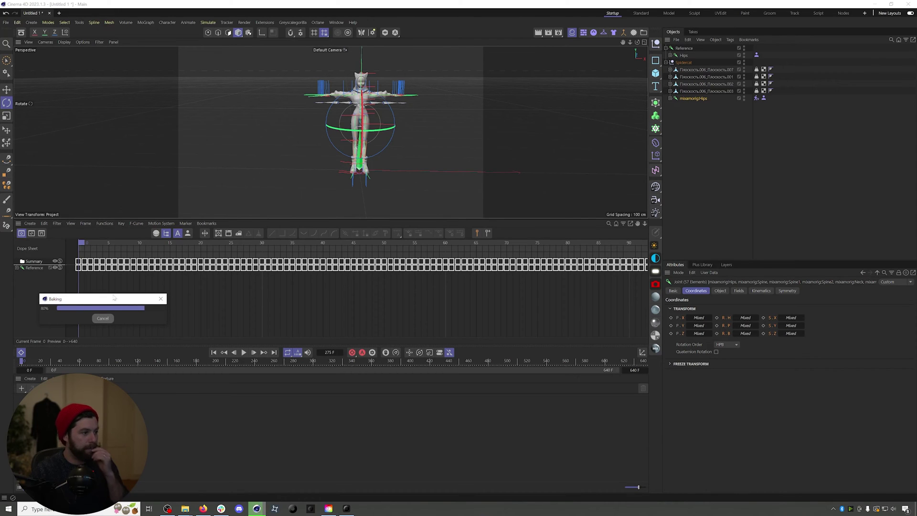
Delete the Reference motion capture skeleton and restore the Startup layout
click(697, 98)
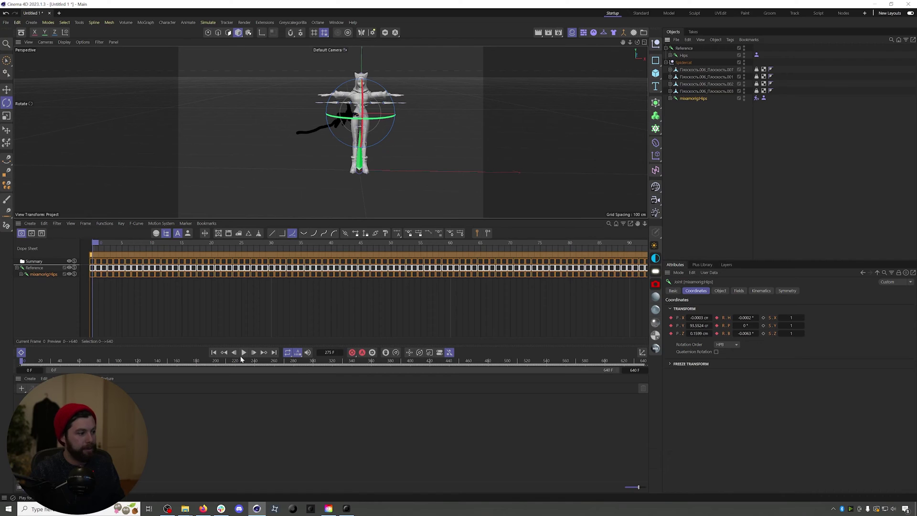
click(686, 131)
click(685, 49)
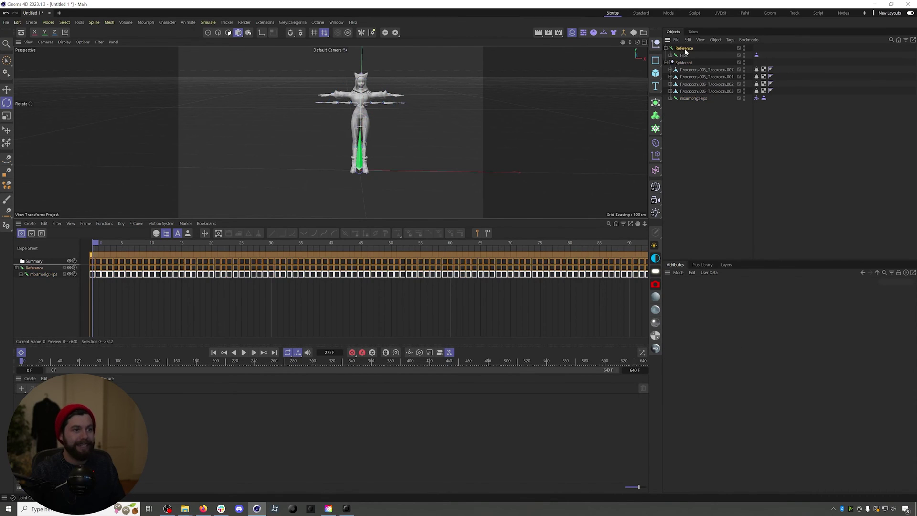
key(Delete)
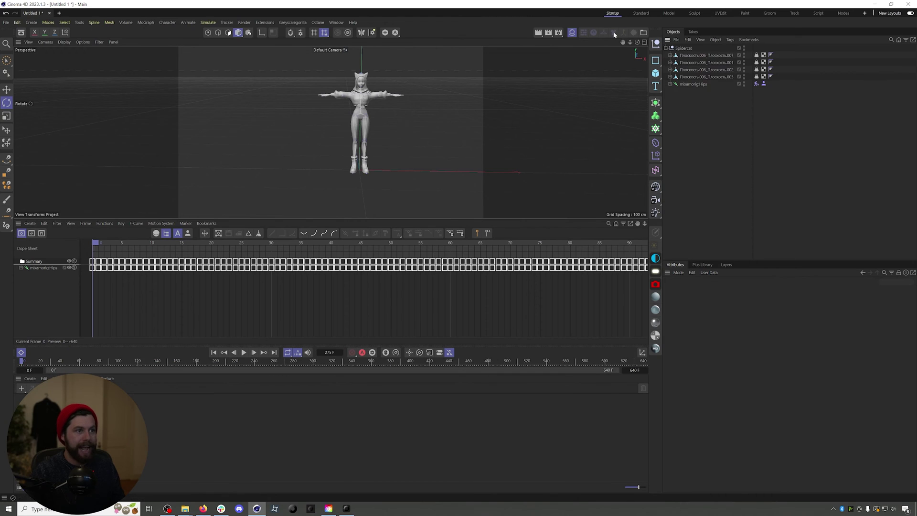
click(611, 13)
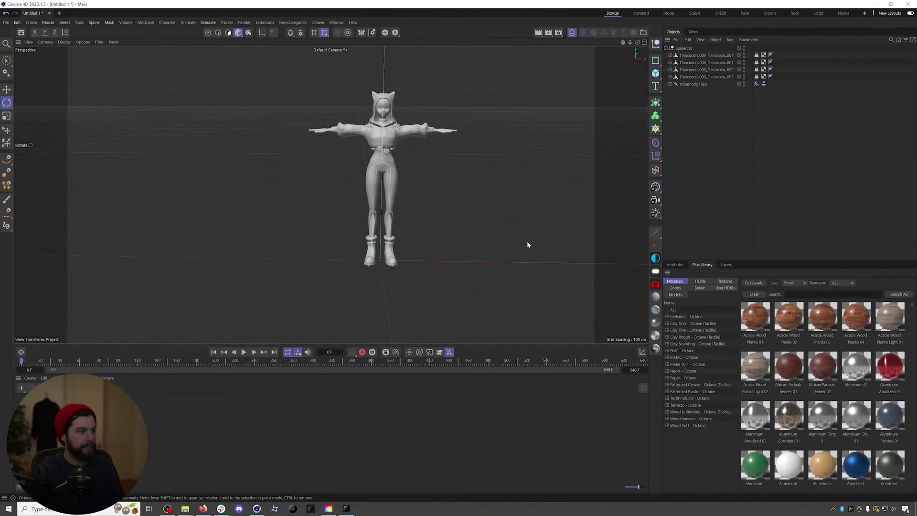
Play the baked animation, examine the character's motion in the viewport, stop playback and scrub further along the timeline
click(244, 352)
click(693, 84)
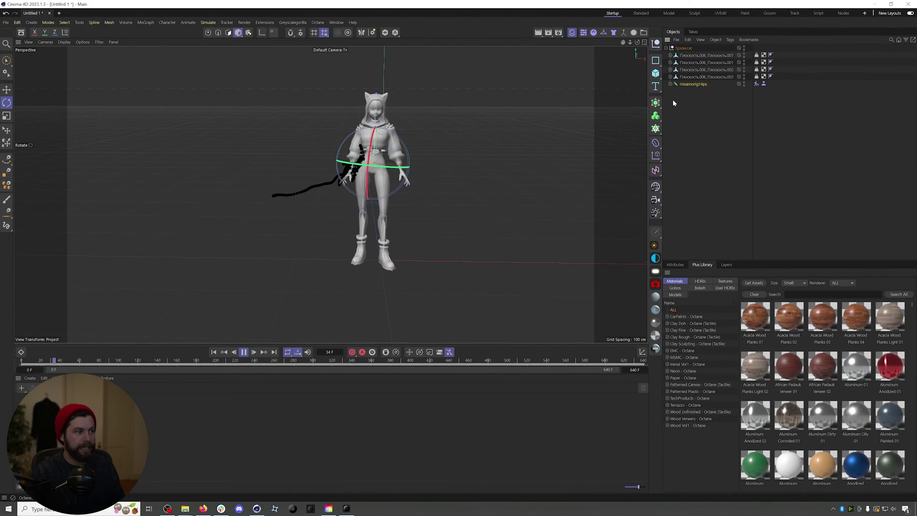
alt+middle_drag(501, 177, 467, 174)
click(409, 155)
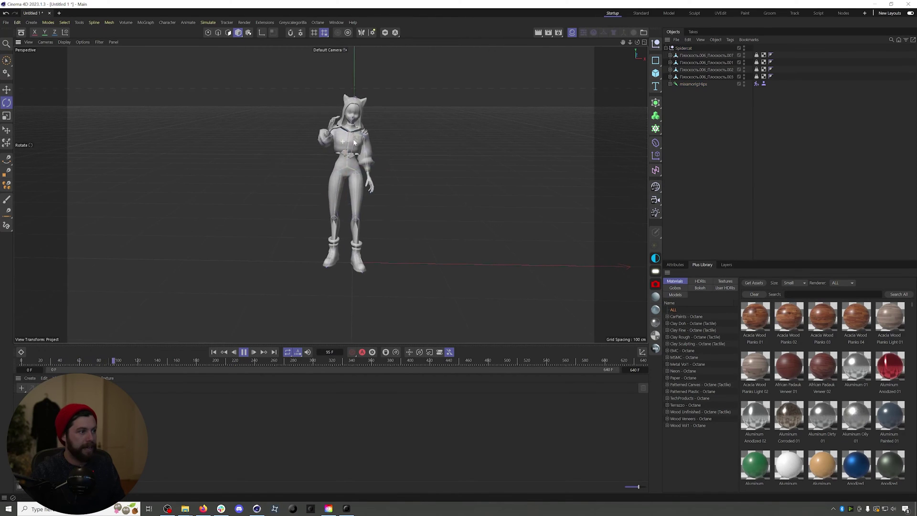
alt+drag(342, 142, 365, 173)
click(244, 352)
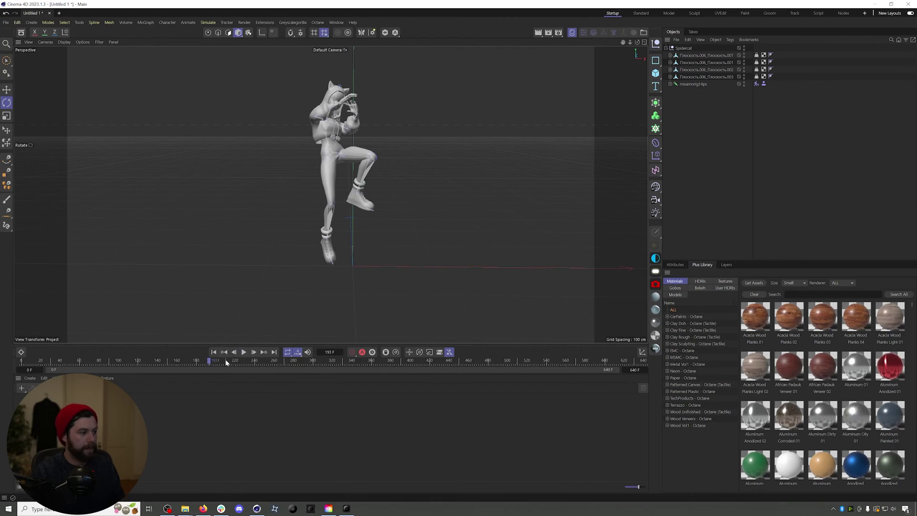
drag(226, 363, 286, 361)
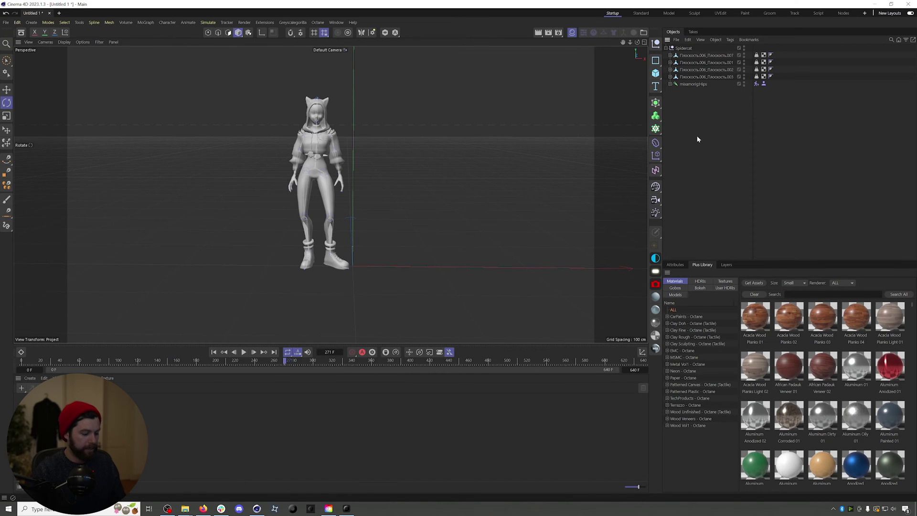
Create a new project and merge the Spidercat 3D file from 230101_UltimateRetargeting/01_RAW into it with the default FBX import settings
key(ctrl+n)
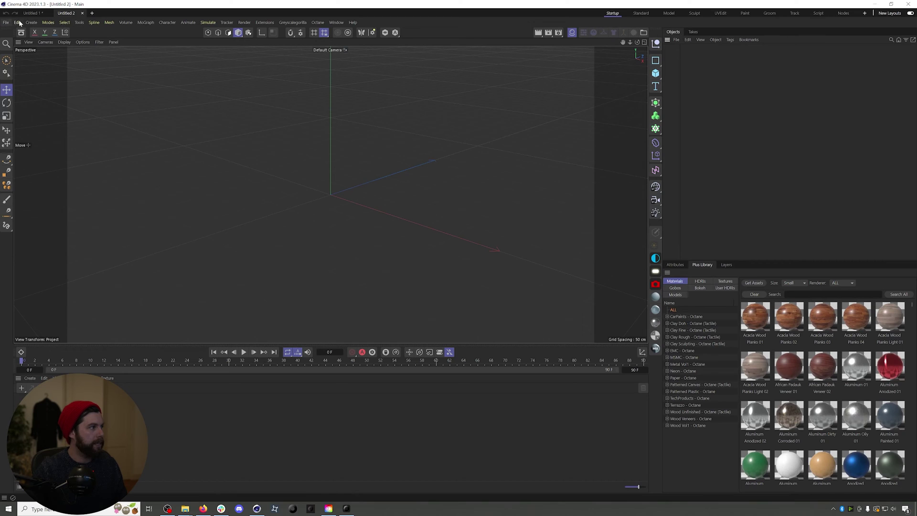
click(676, 40)
click(689, 60)
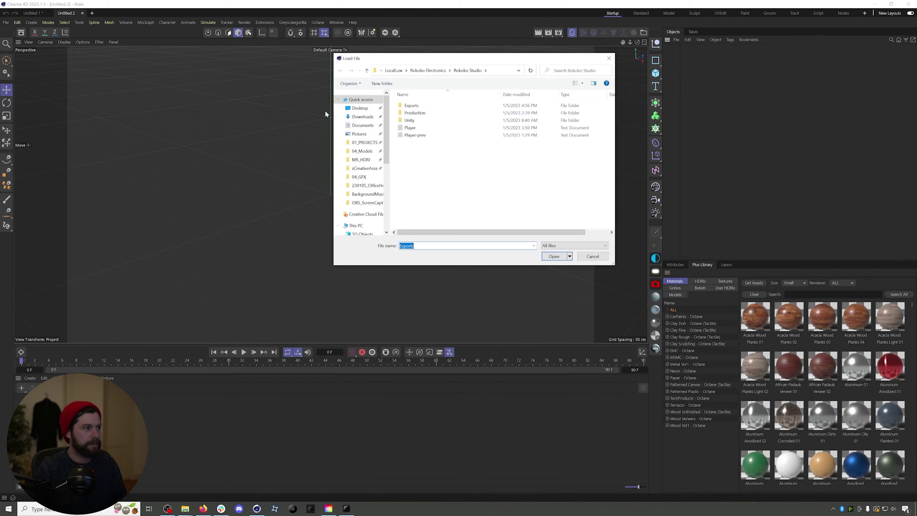
click(364, 142)
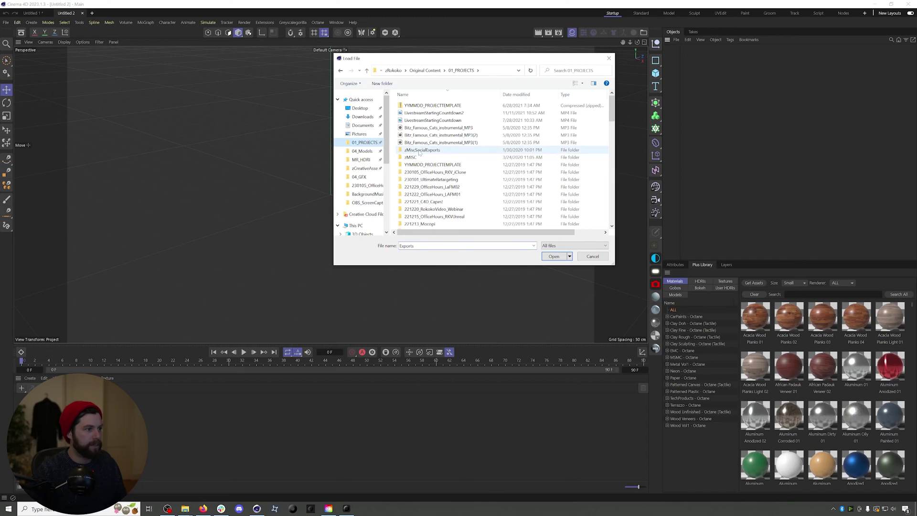
double_click(420, 179)
double_click(417, 106)
click(413, 105)
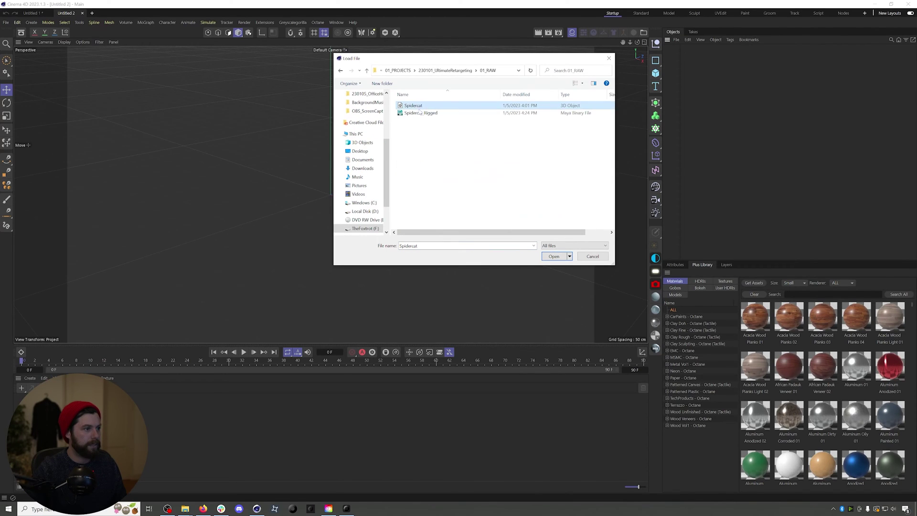
click(554, 256)
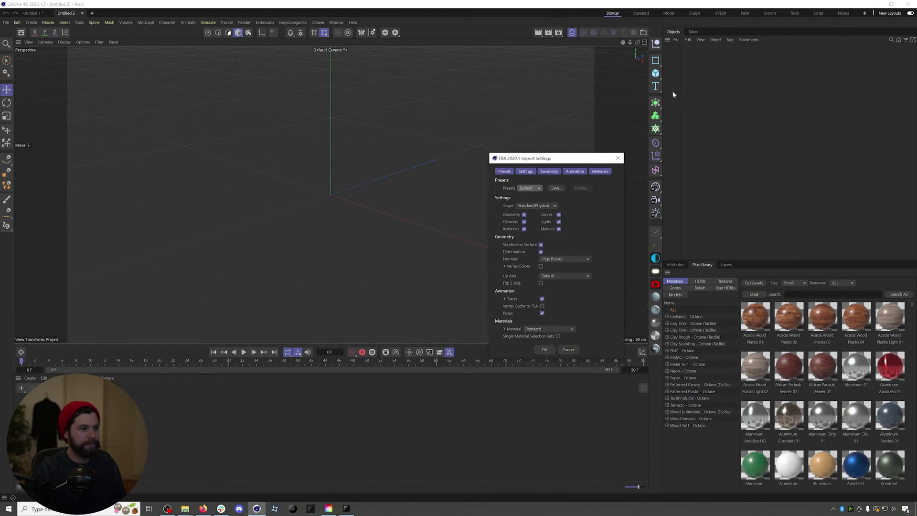
click(543, 349)
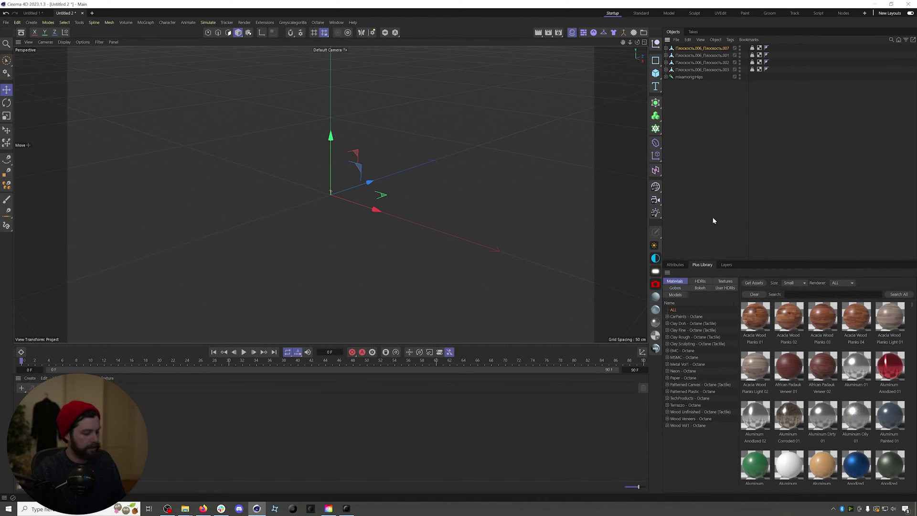
Scale the project from 1 to a target scale of 20 centimeters and frame the character in the viewport
key(ctrl+d)
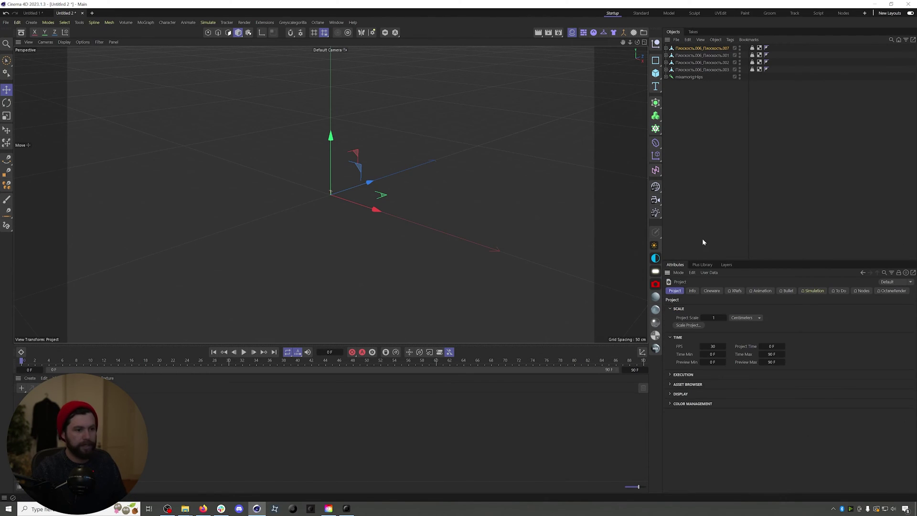
click(687, 324)
click(683, 322)
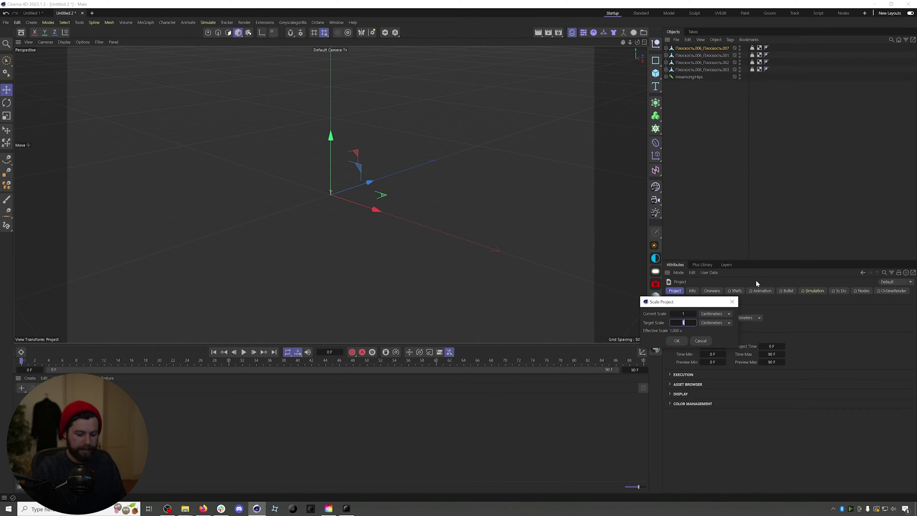
text(20)
click(676, 340)
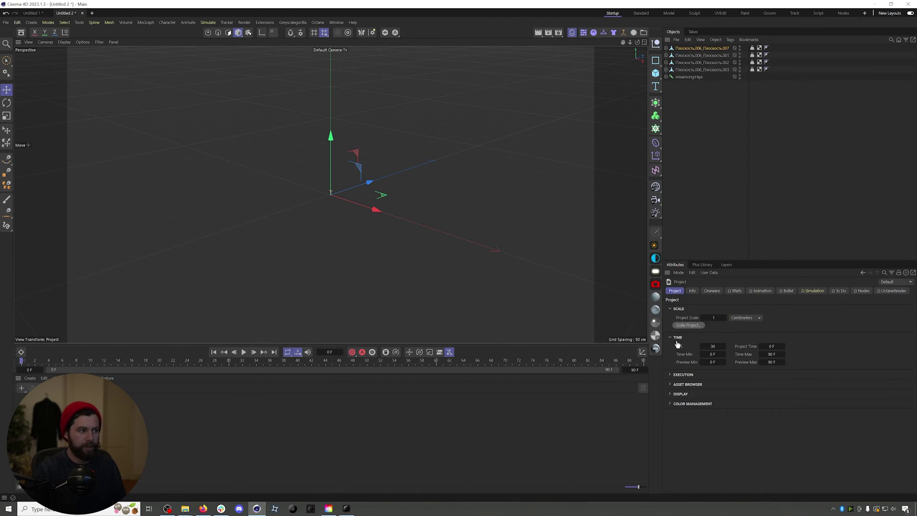
mouse_move(333, 143)
alt+mouse_down()
mouse_move(381, 131)
mouse_move(342, 130)
alt+mouse_up()
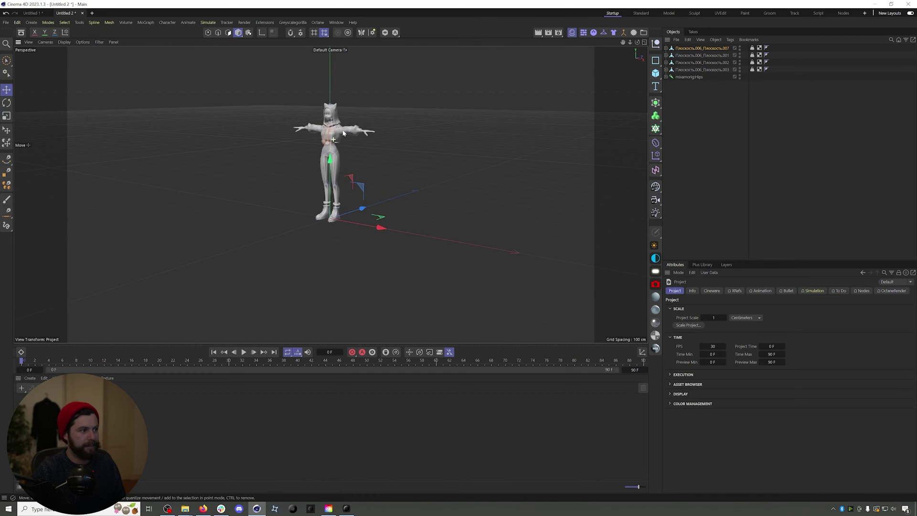
alt+right_drag(322, 134, 368, 133)
alt+drag(331, 137, 348, 139)
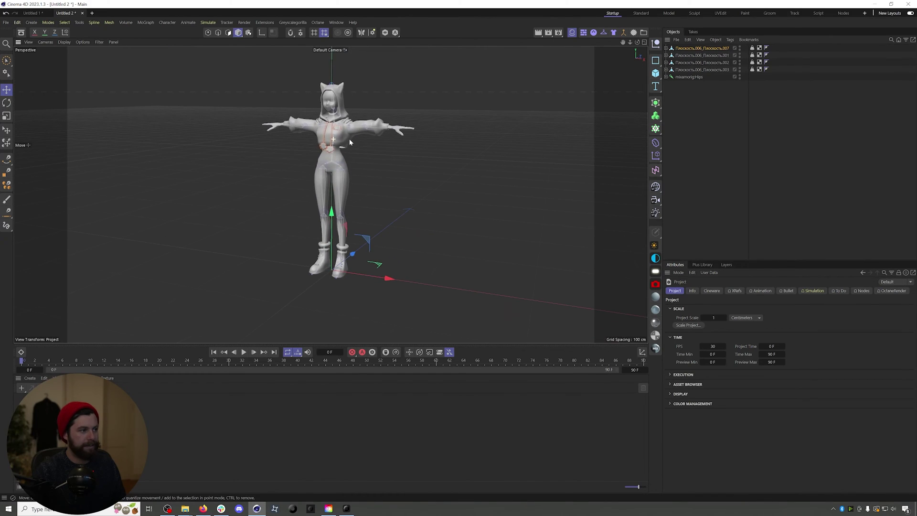
Select mixamorig:Hips with all its child joints and delete their position and rotation animation tracks
click(703, 93)
click(688, 78)
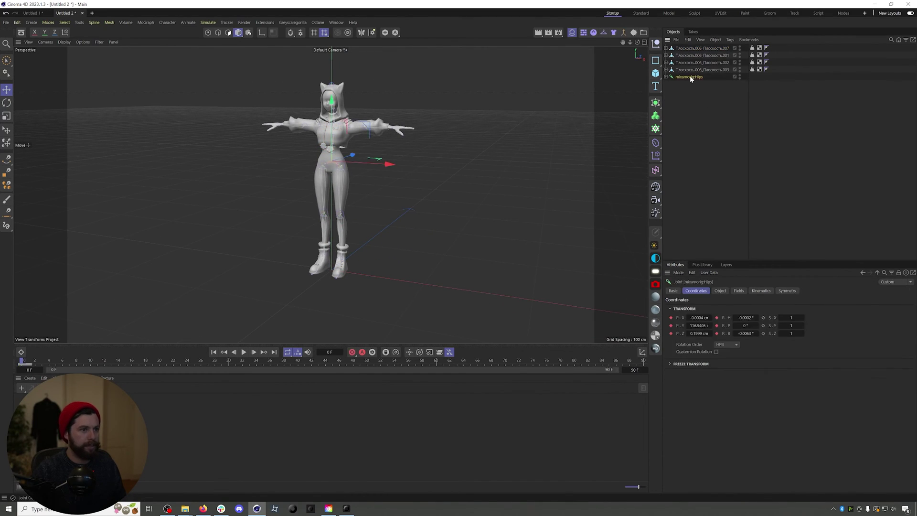
right_click(685, 80)
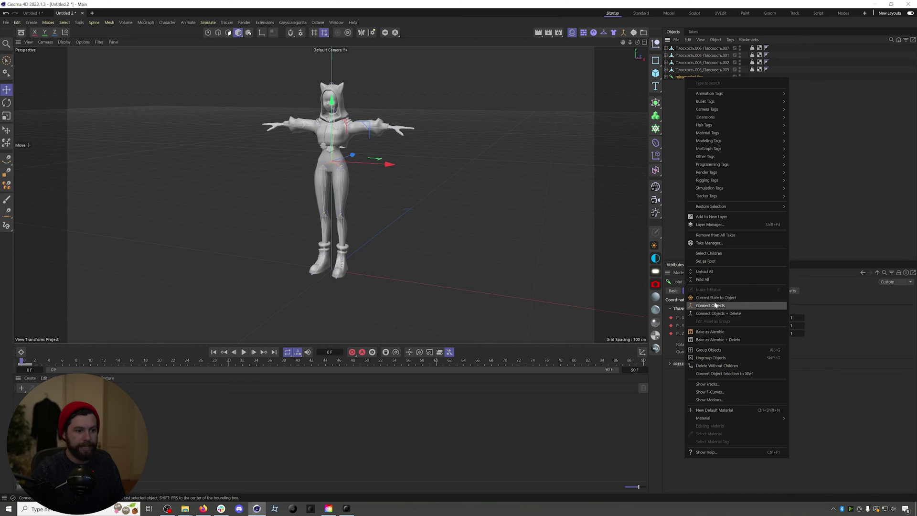
click(715, 252)
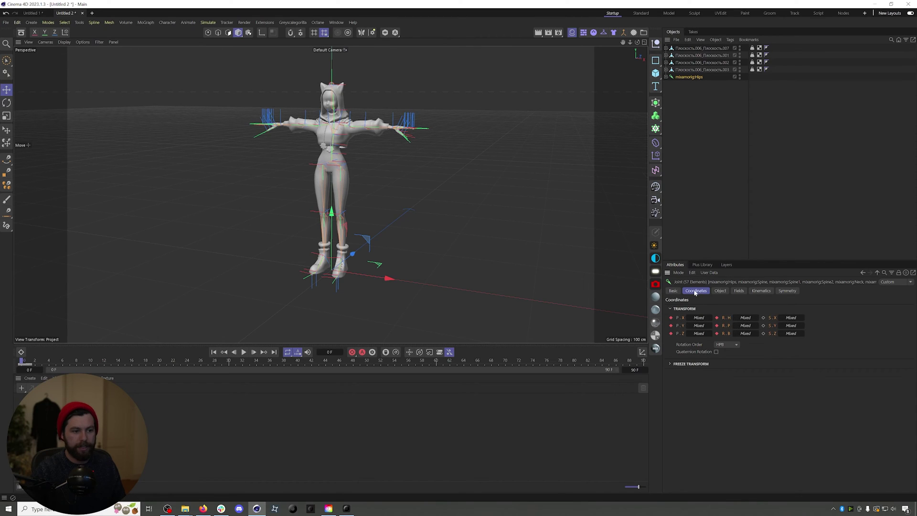
right_click(729, 318)
mouse_move(759, 349)
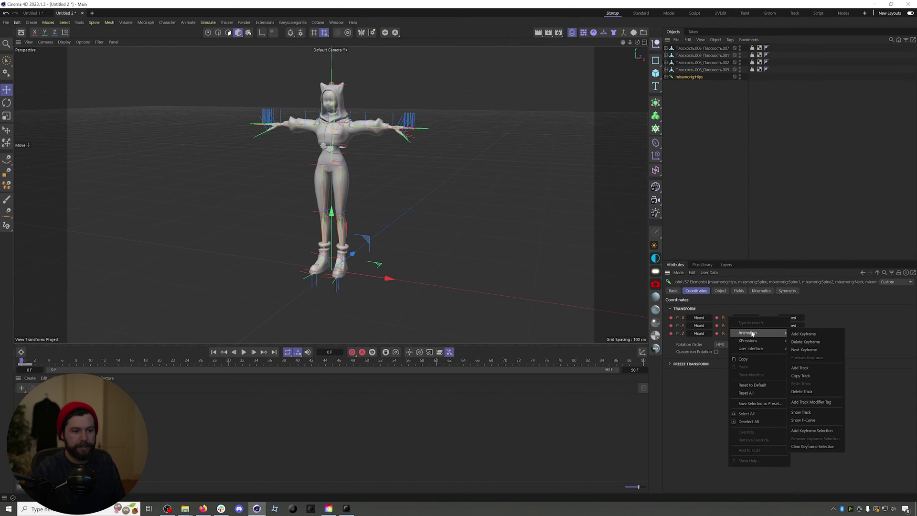
click(816, 371)
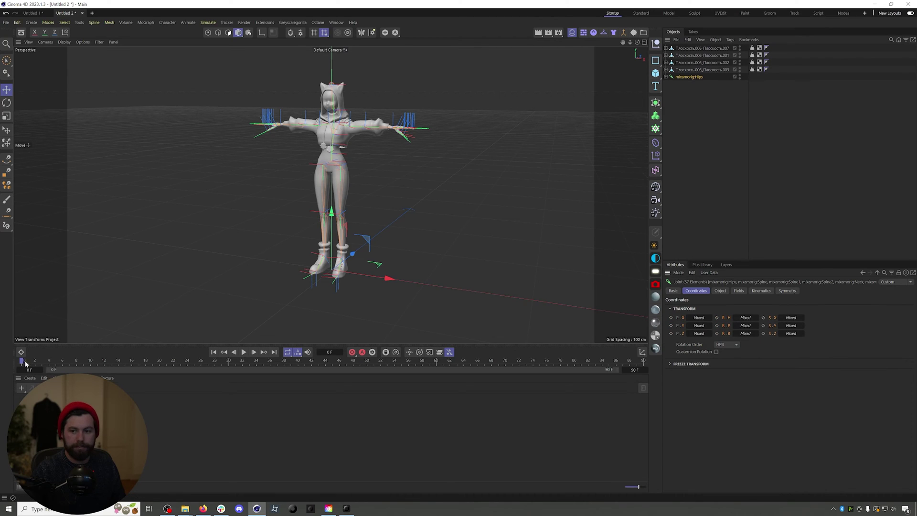
Examine the Weight tags of the four character meshes and the joints they list, then clear the selection
click(716, 100)
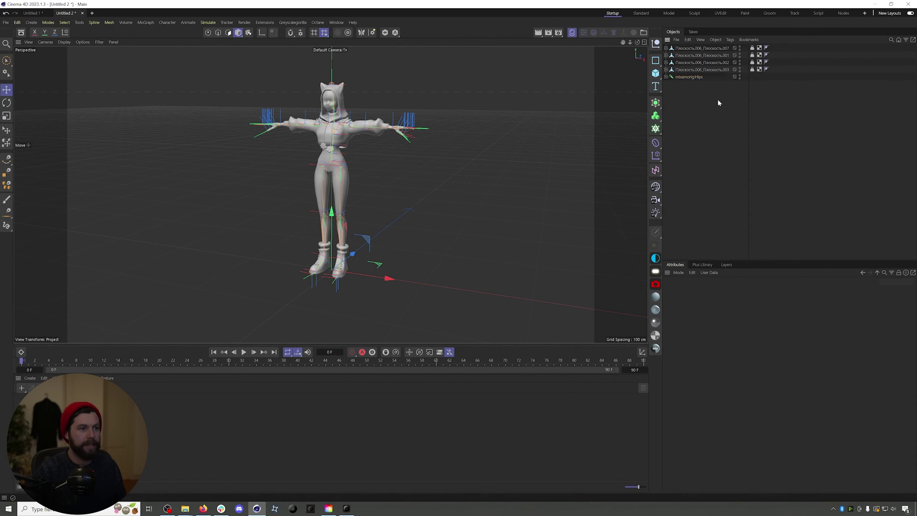
click(691, 77)
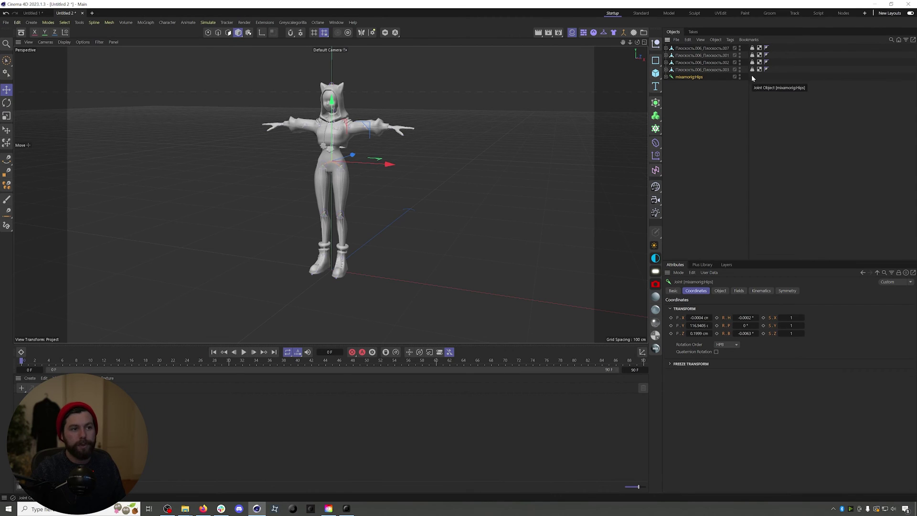
click(752, 55)
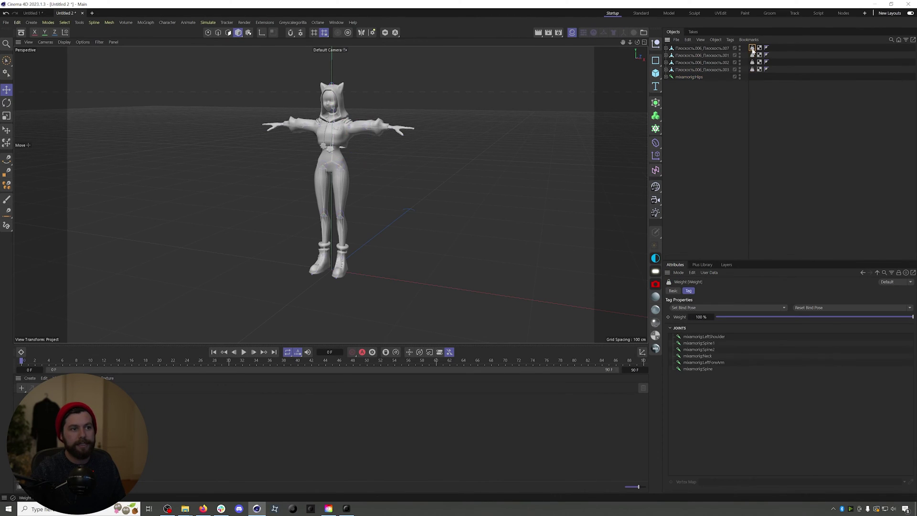
click(752, 62)
click(751, 69)
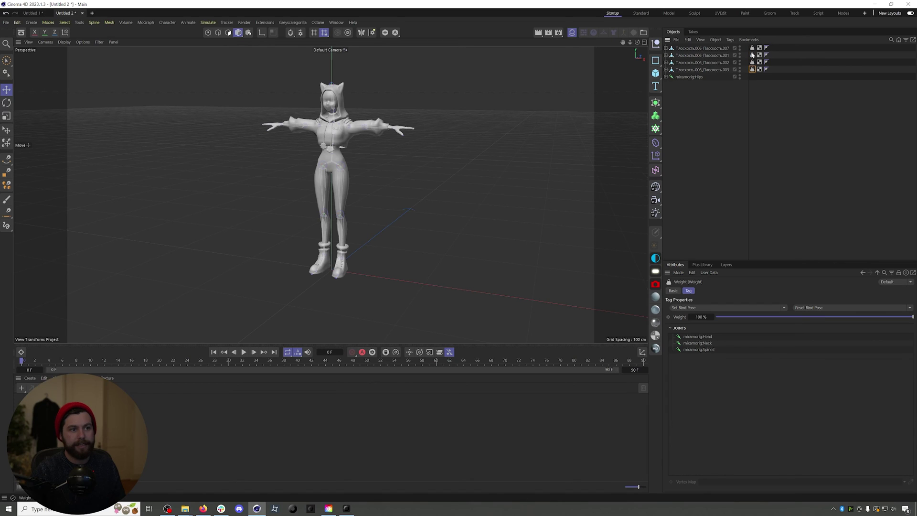
click(752, 48)
shift+click(752, 69)
shift+click(753, 48)
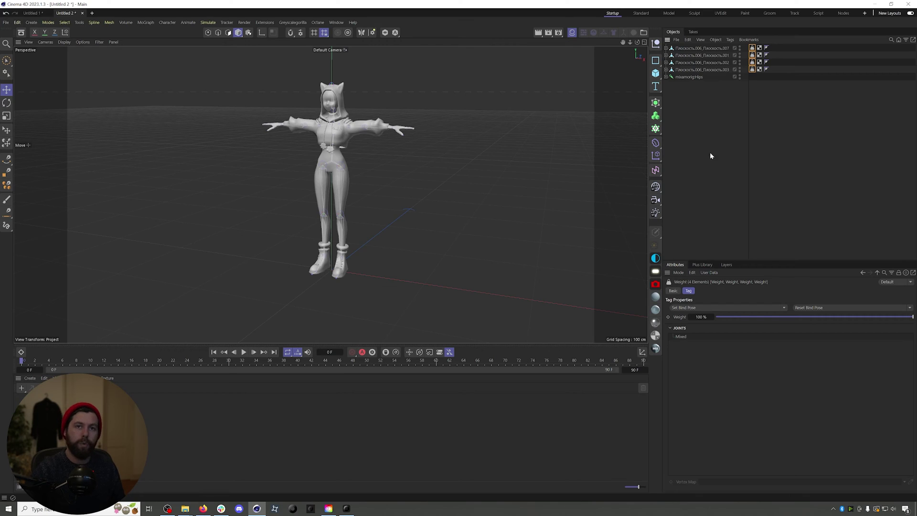
click(710, 102)
Inspect the hoodie mesh in polygon mode to compare its raw geometry with the posed character, then return to model mode
click(354, 128)
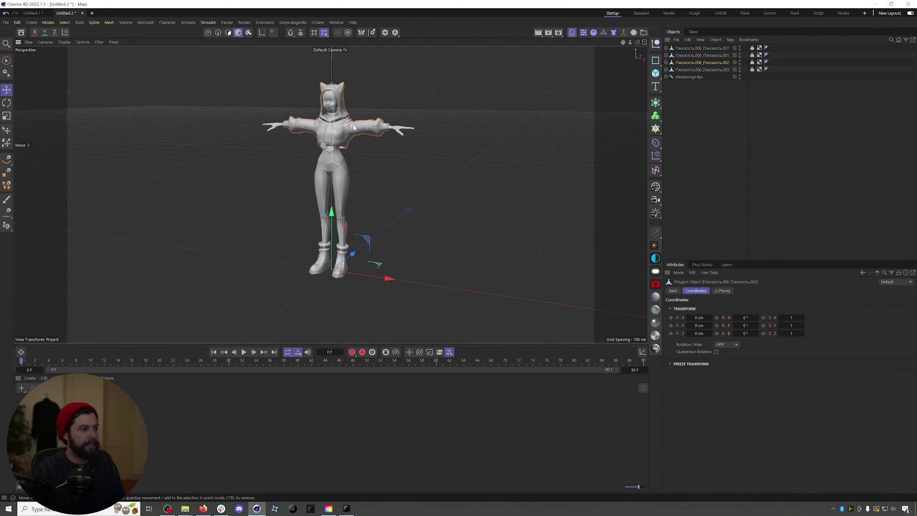
click(228, 33)
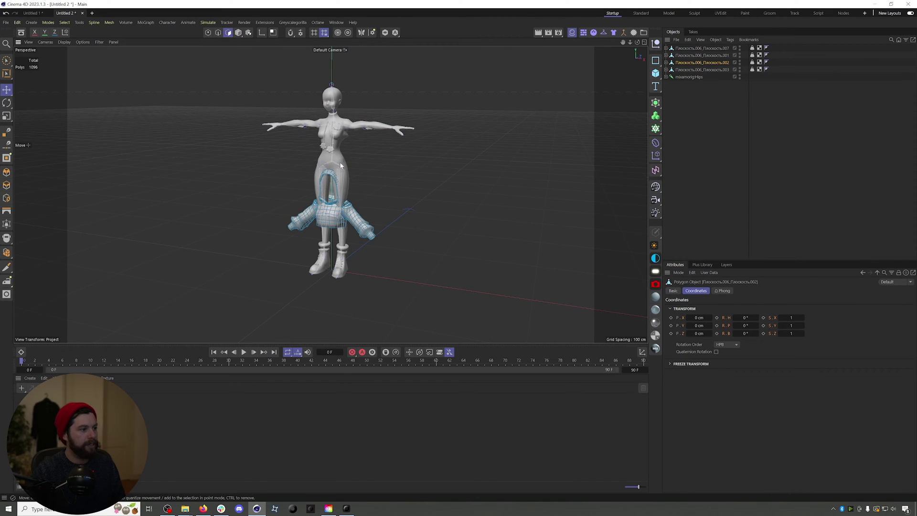
alt+drag(333, 223, 356, 216)
alt+right_drag(355, 215, 403, 199)
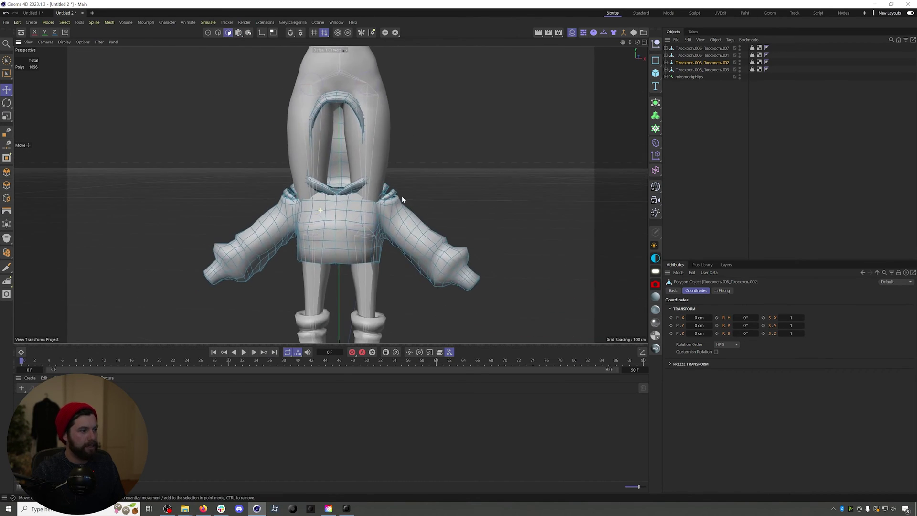
mouse_move(339, 209)
alt+mouse_down()
mouse_move(372, 206)
mouse_move(320, 229)
alt+mouse_up()
alt+right_drag(337, 195, 294, 197)
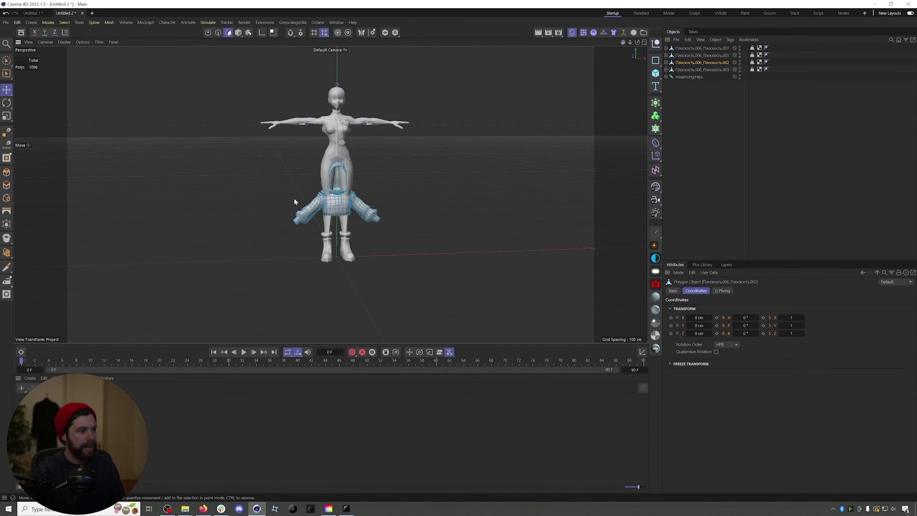
alt+drag(331, 162, 328, 165)
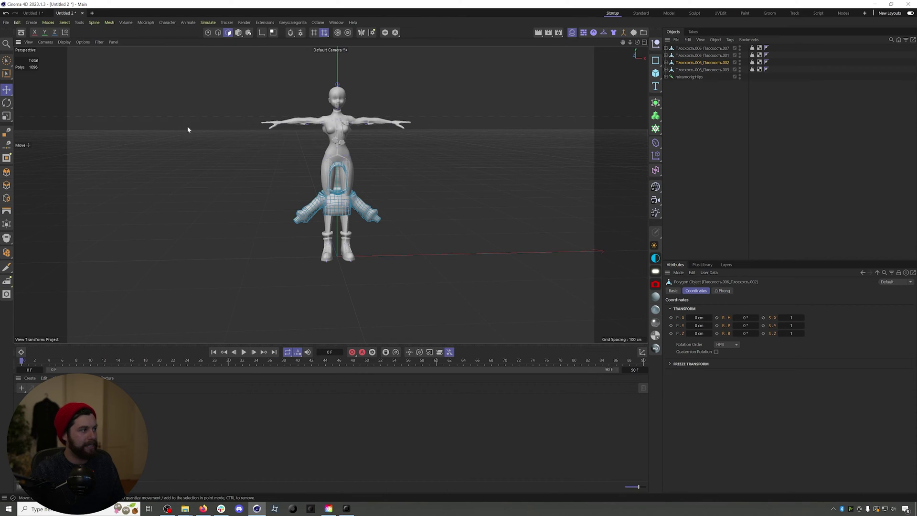
click(238, 32)
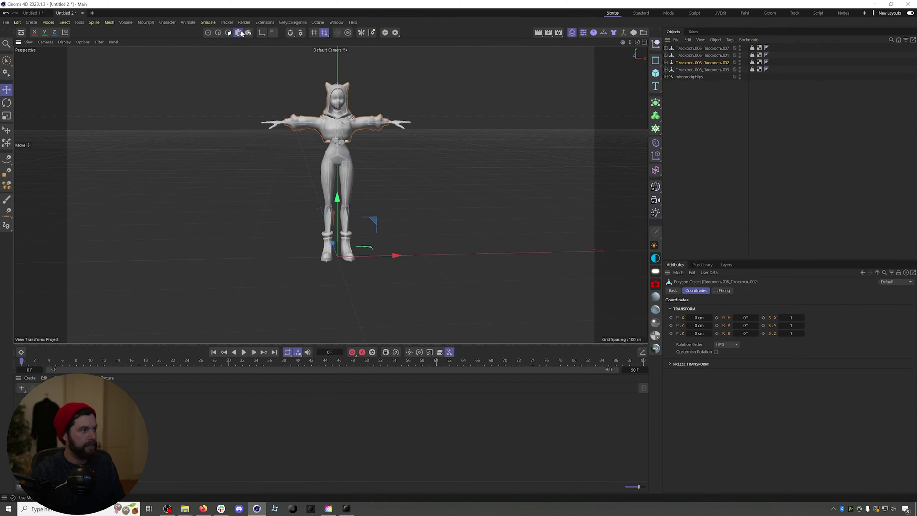
Expand the mixamorig:Hips hierarchy and rotate the mixamorig:LeftHandThumb1 joint to straighten the thumb alongside the flat left hand
scroll(343, 124, up, 5)
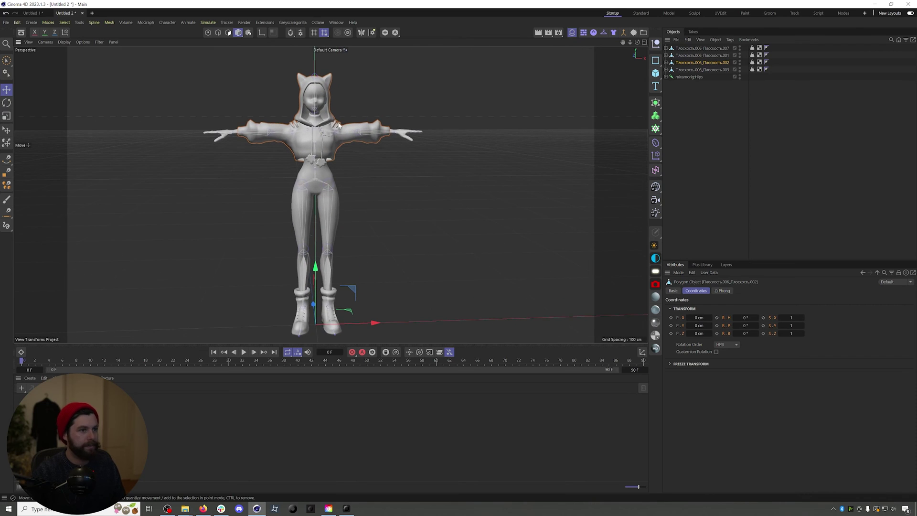
scroll(371, 142, up, 10)
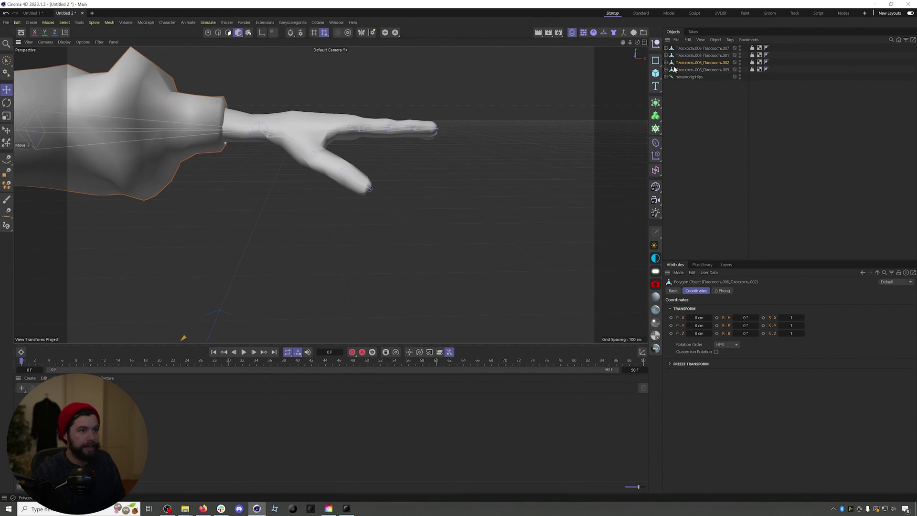
ctrl+click(666, 77)
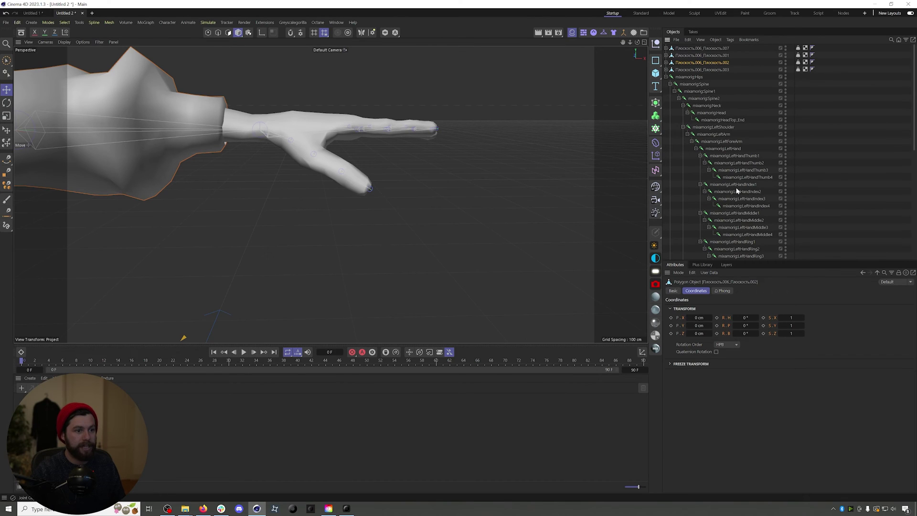
click(734, 156)
key(r)
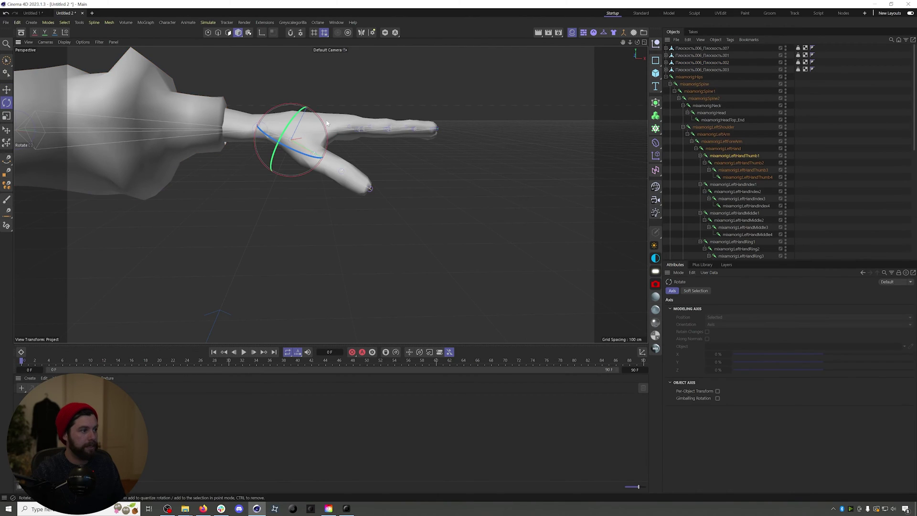
drag(325, 125, 306, 143)
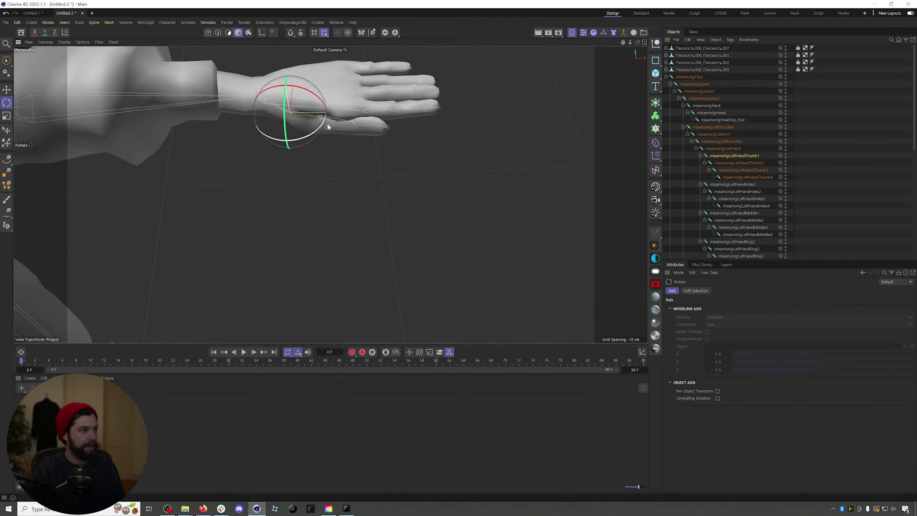
Rotate the mixamorig:RightHandThumb1 joint to about H 1.3°, P -2.7°, B 15.9° to straighten the right thumb alongside the hand
alt+right_drag(328, 126, 225, 132)
alt+middle_drag(226, 132, 450, 129)
scroll(736, 177, down, 4)
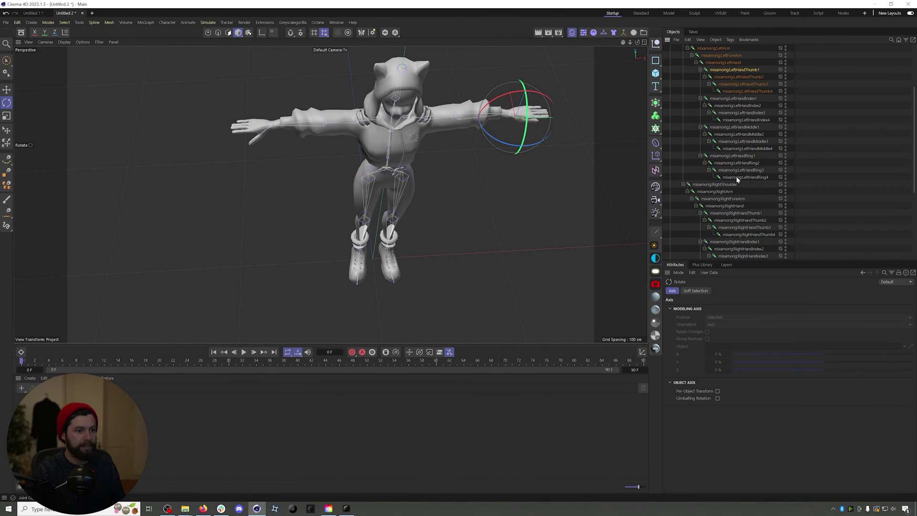
click(738, 213)
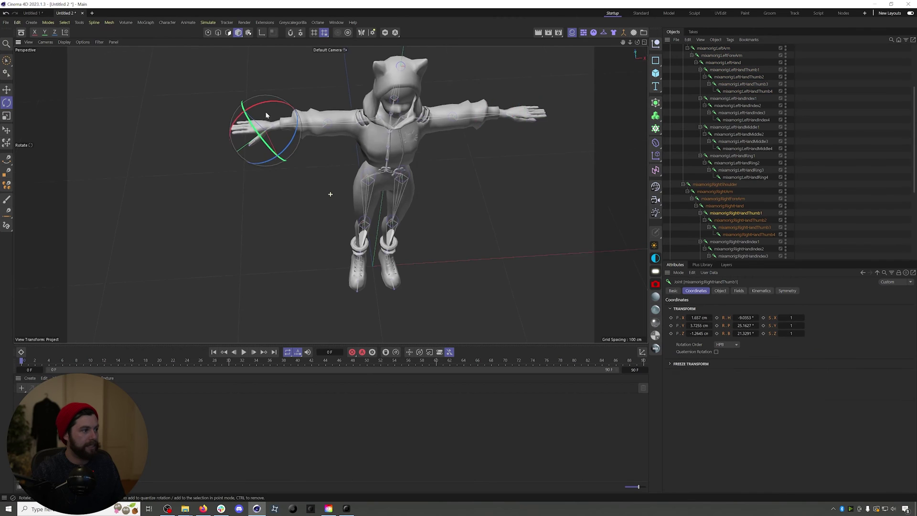
alt+drag(330, 193, 265, 69)
alt+right_drag(258, 143, 337, 147)
drag(336, 150, 308, 194)
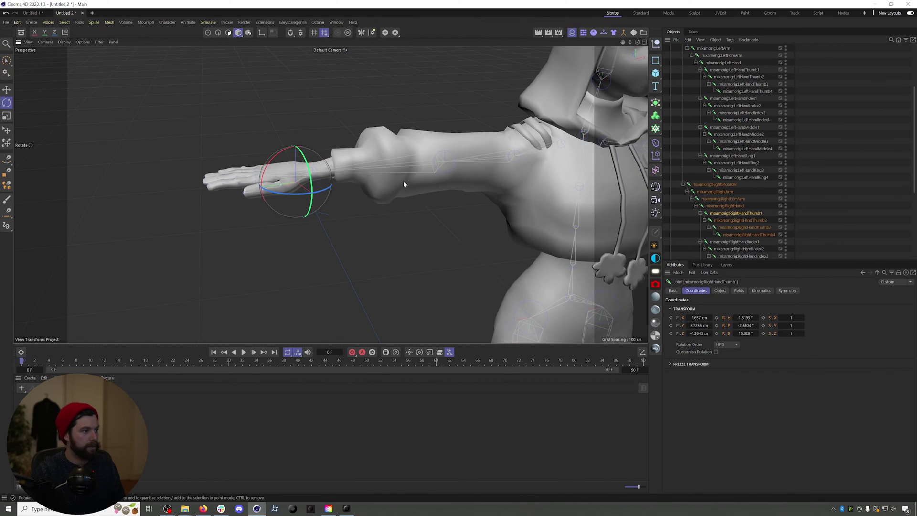
scroll(426, 172, down, 6)
alt+drag(427, 172, 404, 158)
scroll(745, 67, up, 5)
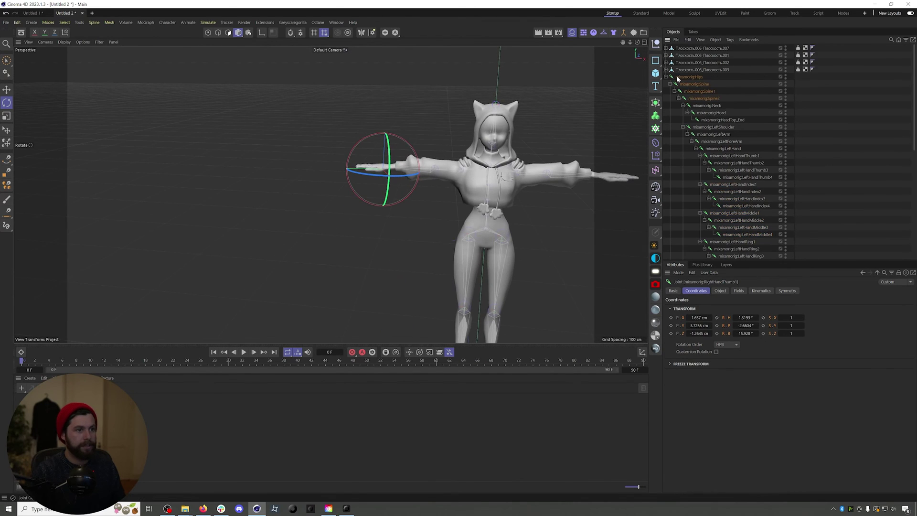
Collapse the mixamorig:Hips hierarchy and set the current T-pose as the bind pose on the Weight tags of all four meshes
click(666, 77)
alt+middle_drag(511, 188, 356, 137)
scroll(379, 135, down, 4)
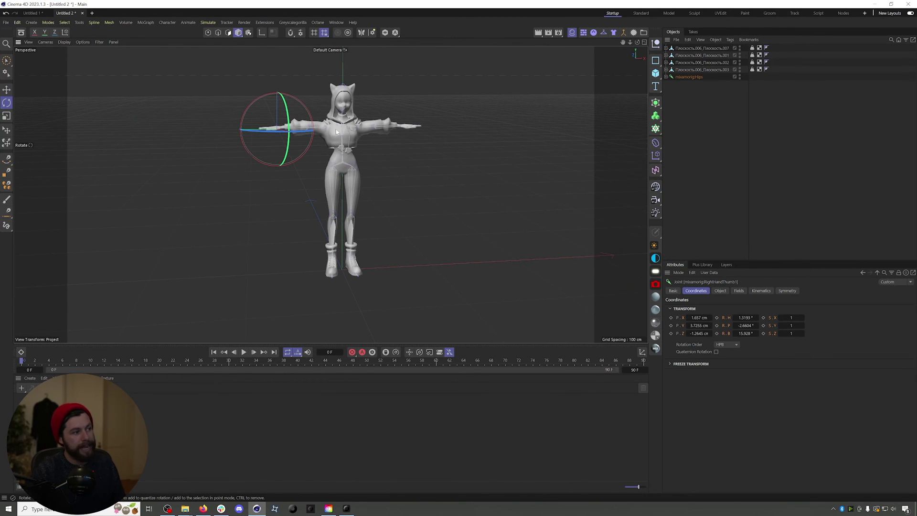
alt+drag(356, 137, 346, 132)
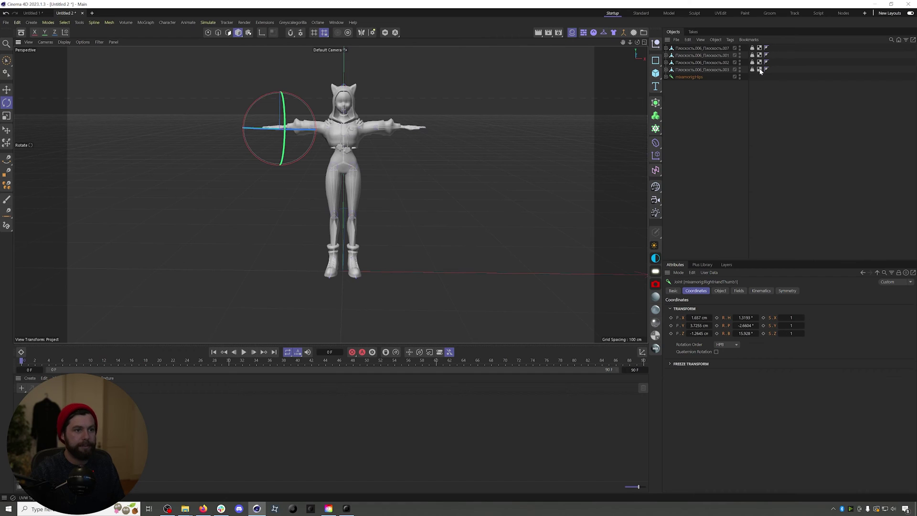
drag(751, 75, 751, 48)
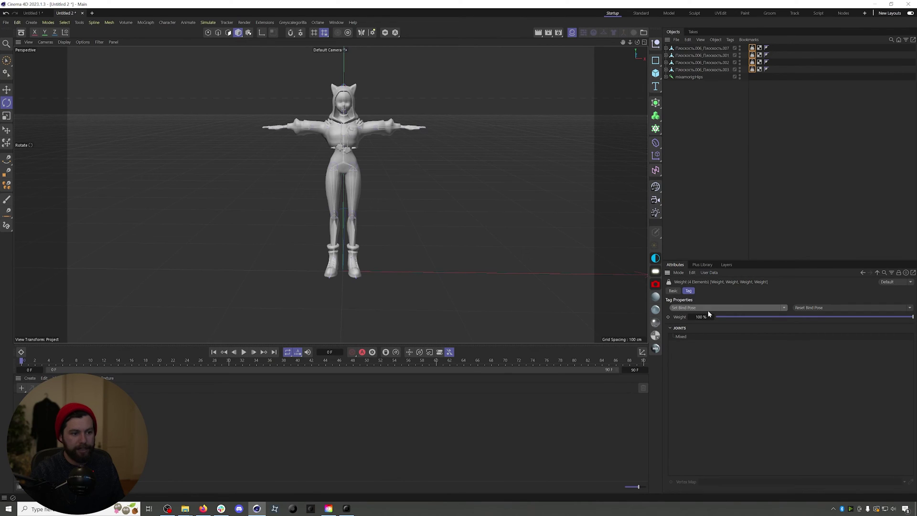
click(708, 94)
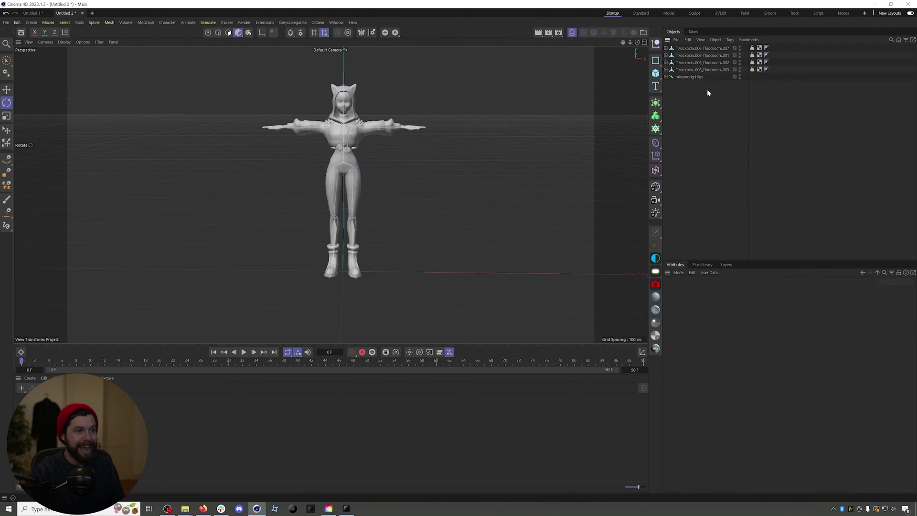
Check the hoodie mesh in polygon mode against the new bind pose, return to model mode and clear the selection
click(698, 69)
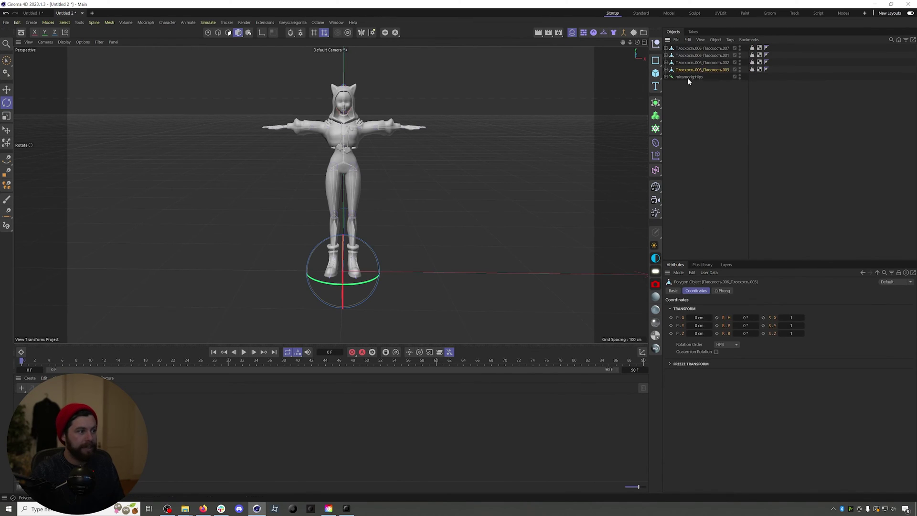
click(347, 136)
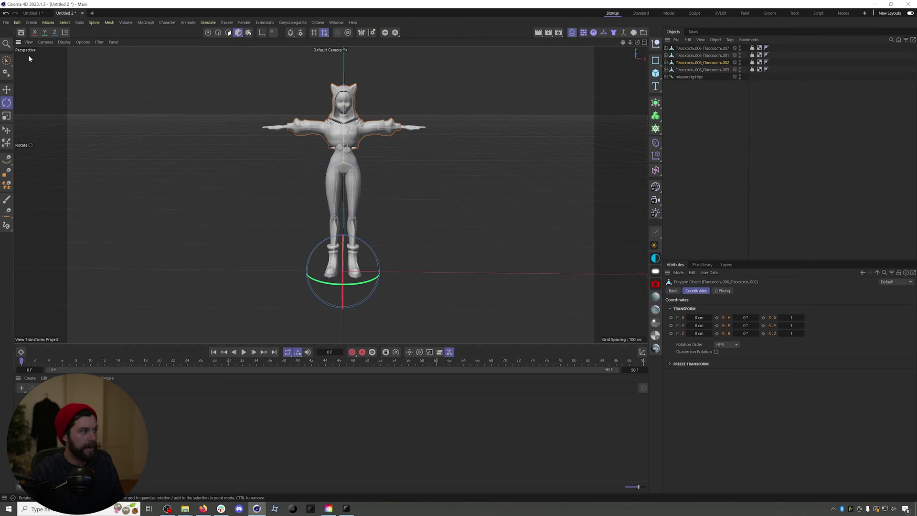
click(228, 32)
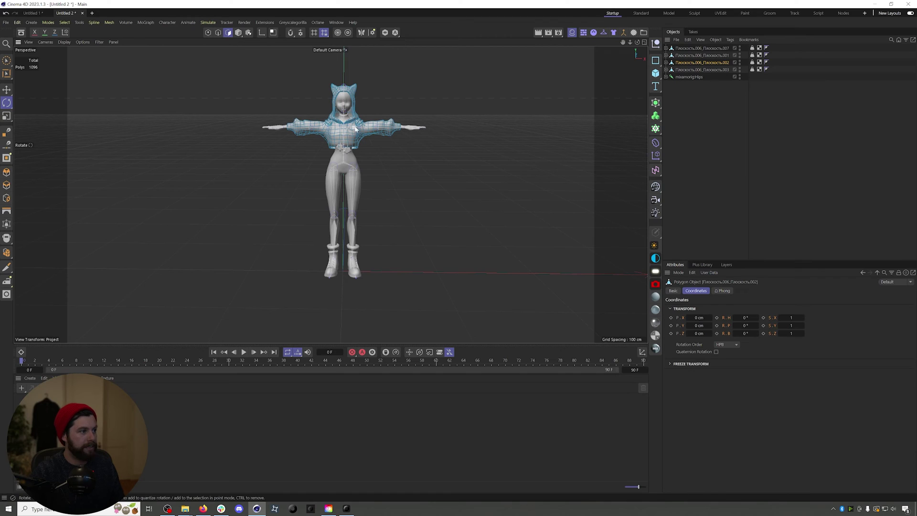
click(248, 33)
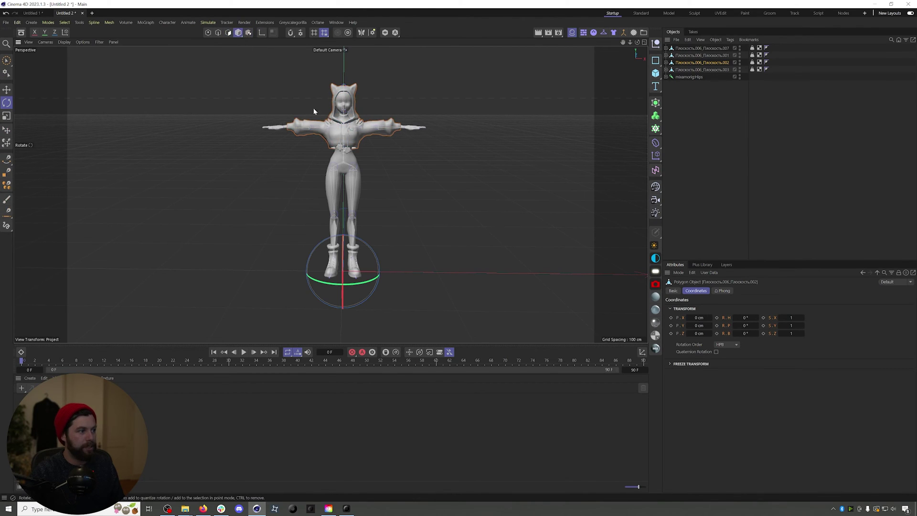
drag(314, 112, 465, 290)
key(ctrl+z)
click(426, 218)
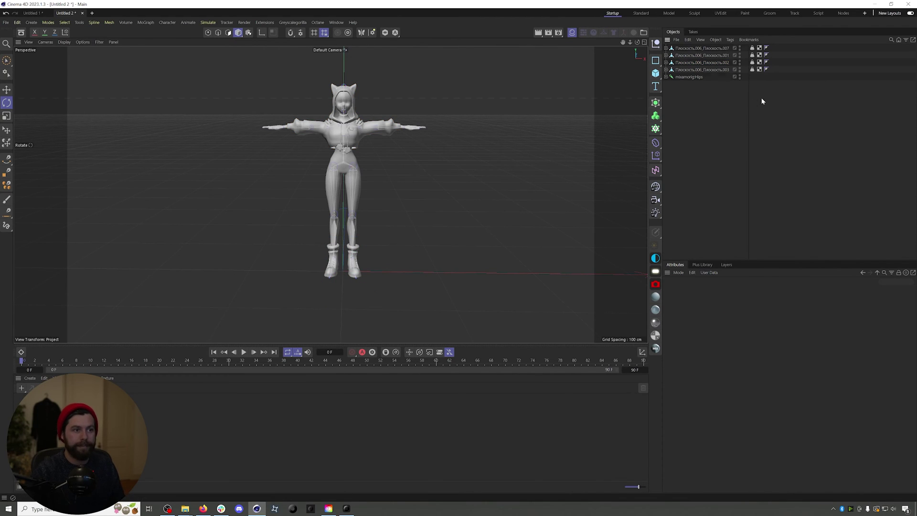
Add a Character Definition rigging tag to the mixamorig:Hips joint
click(698, 78)
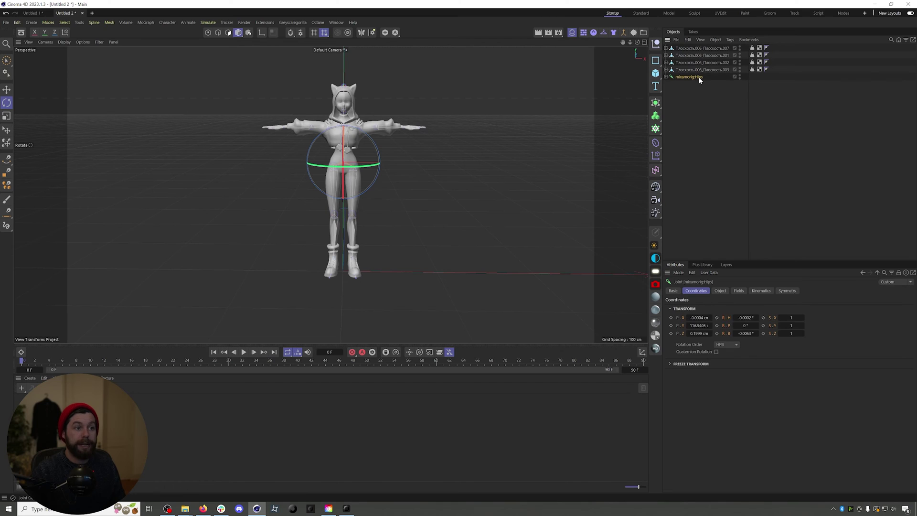
right_click(698, 79)
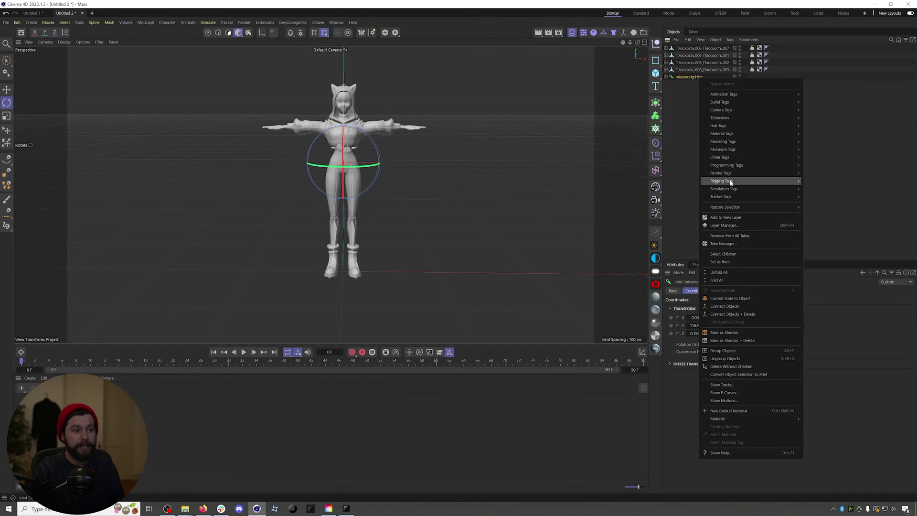
mouse_move(729, 182)
click(821, 201)
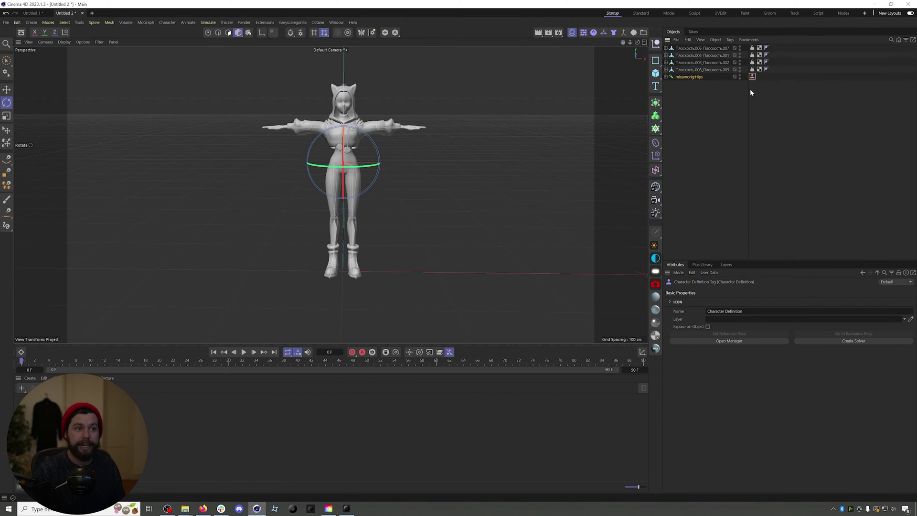
Extract the skeleton in the Character Definition manager, set the reference pose and close the manager
click(733, 341)
click(396, 174)
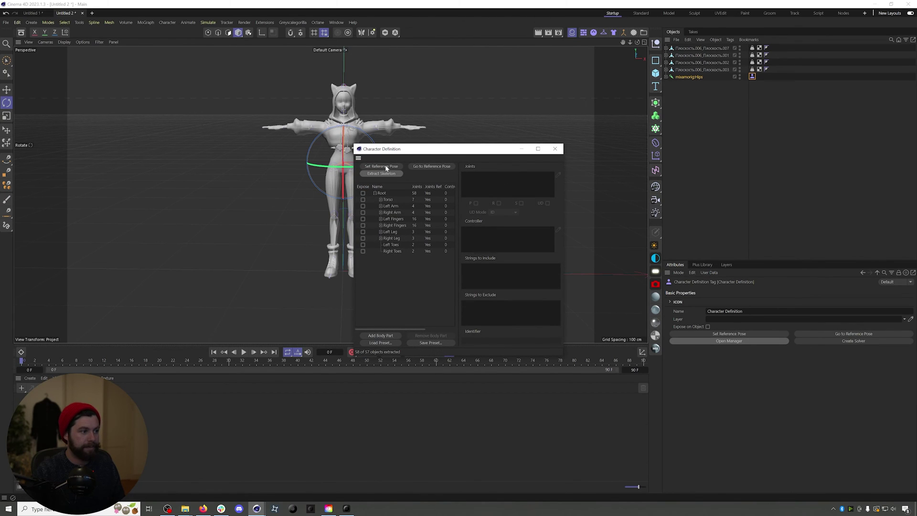
click(386, 167)
click(555, 148)
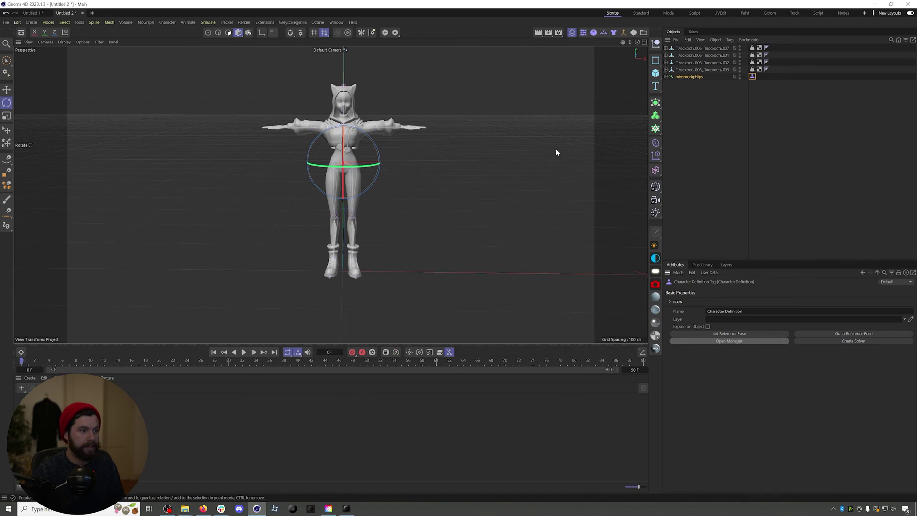
click(703, 97)
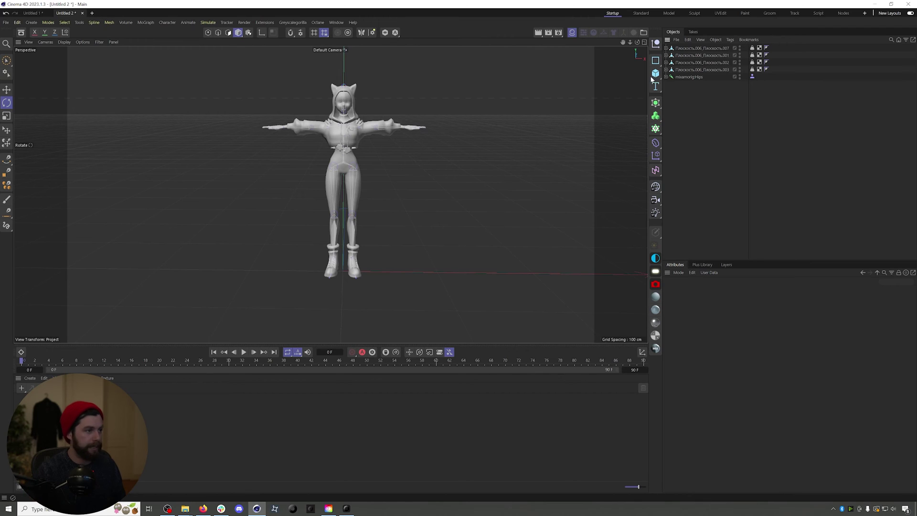
Add a Character object to the scene and set its template to Mixamo Control Rig
click(168, 23)
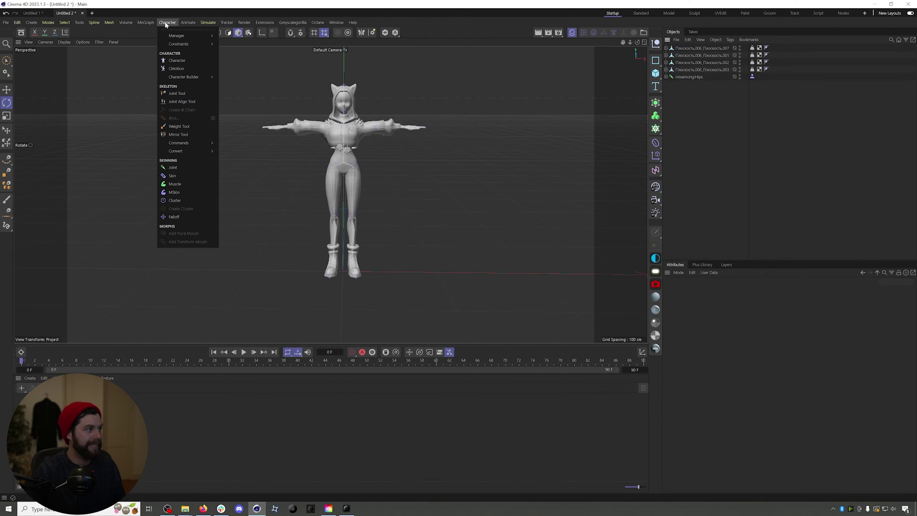
click(180, 62)
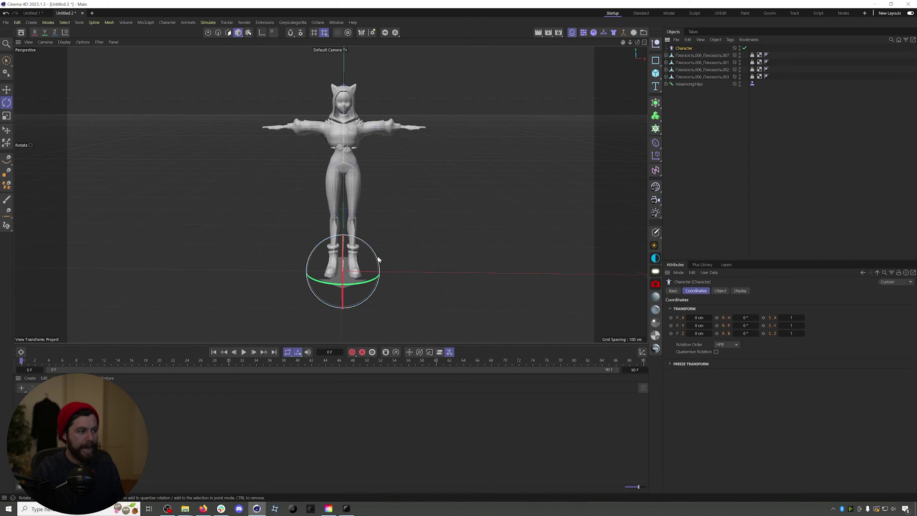
alt+drag(359, 222, 308, 218)
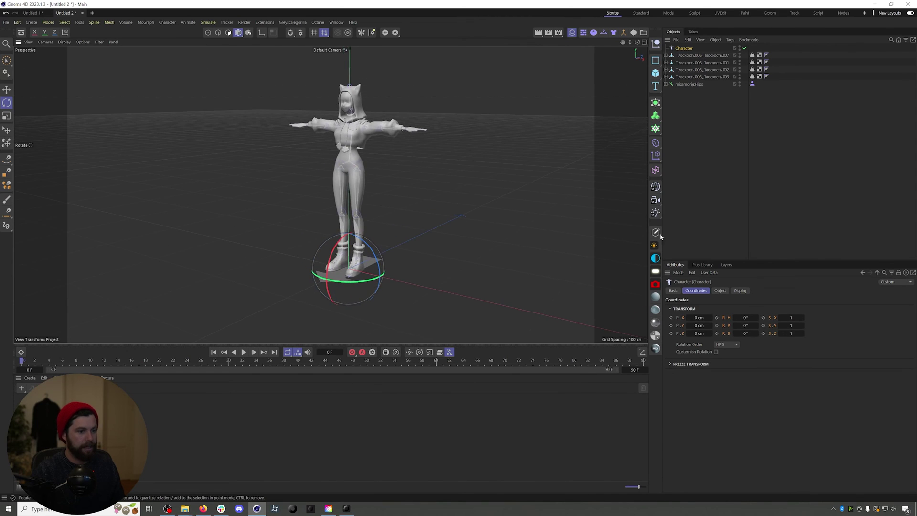
click(720, 291)
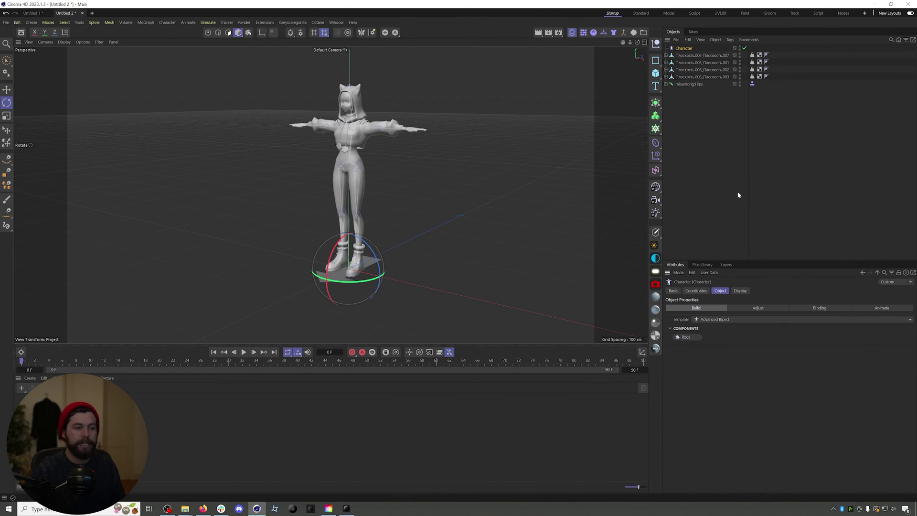
alt+middle_drag(359, 166, 332, 168)
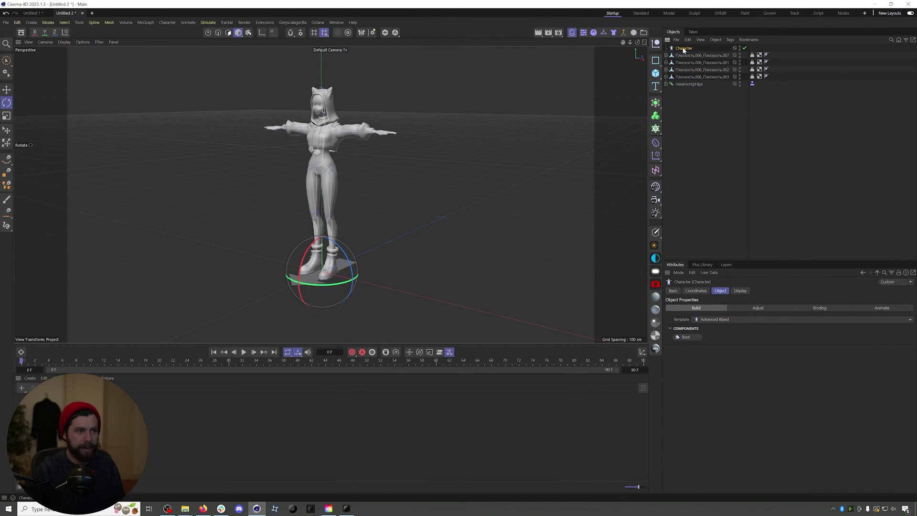
click(693, 320)
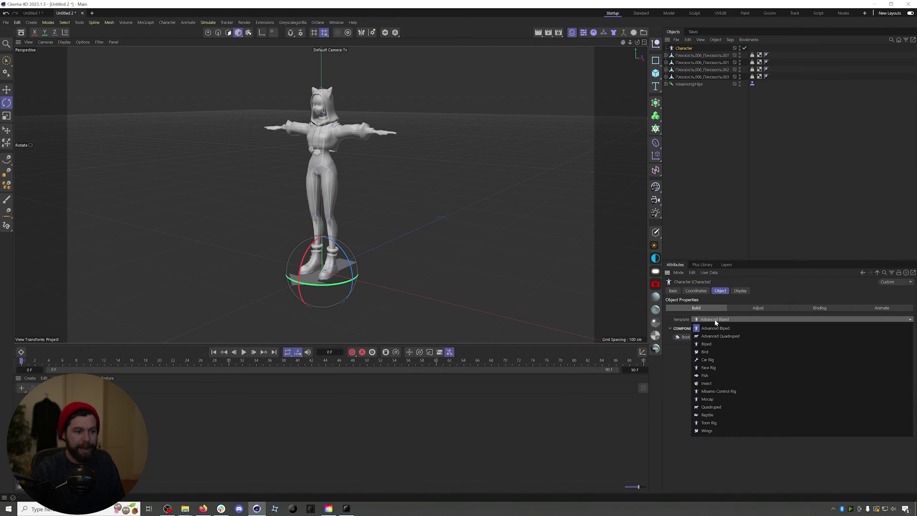
click(715, 391)
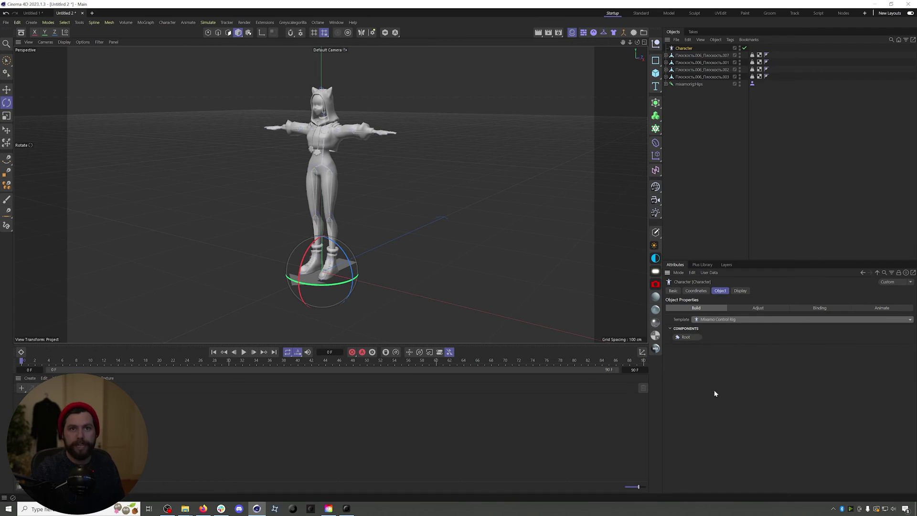
click(716, 321)
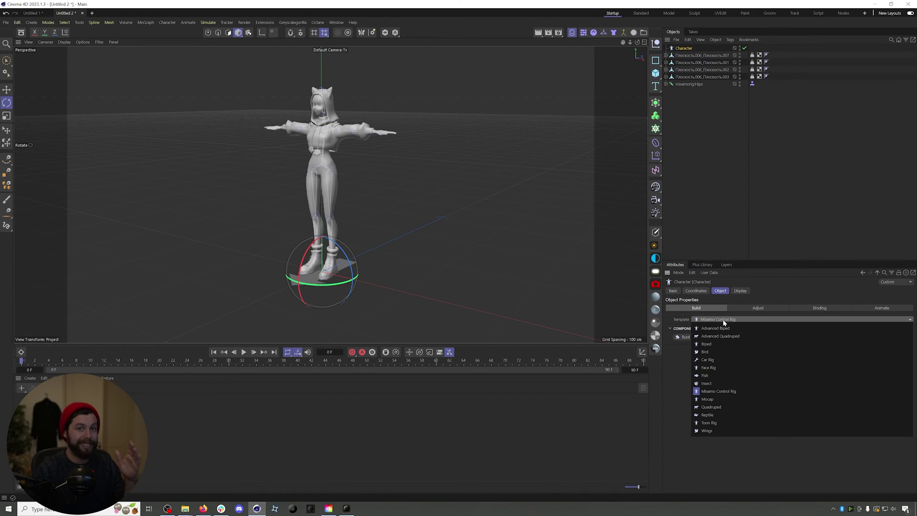
click(711, 393)
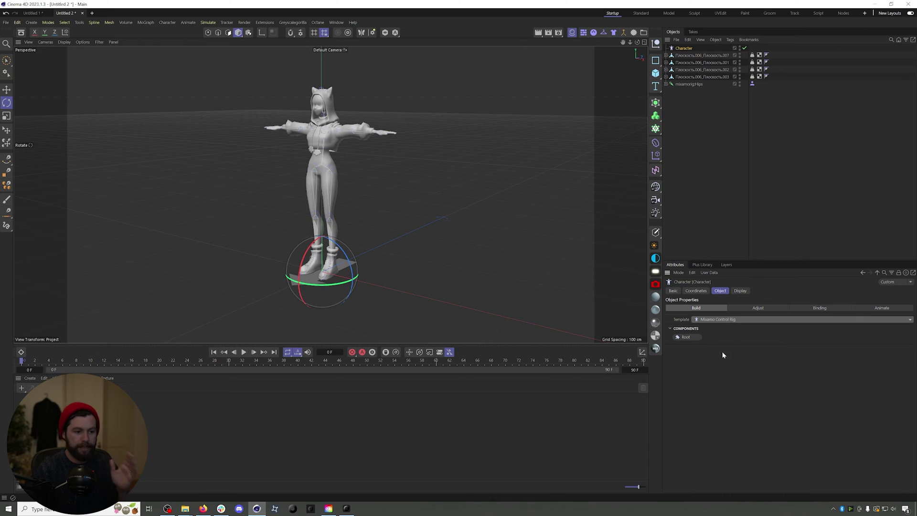
Build the Root and Pelvis (Mixamo) components, adding left and right arms with a Hand component on each
click(689, 339)
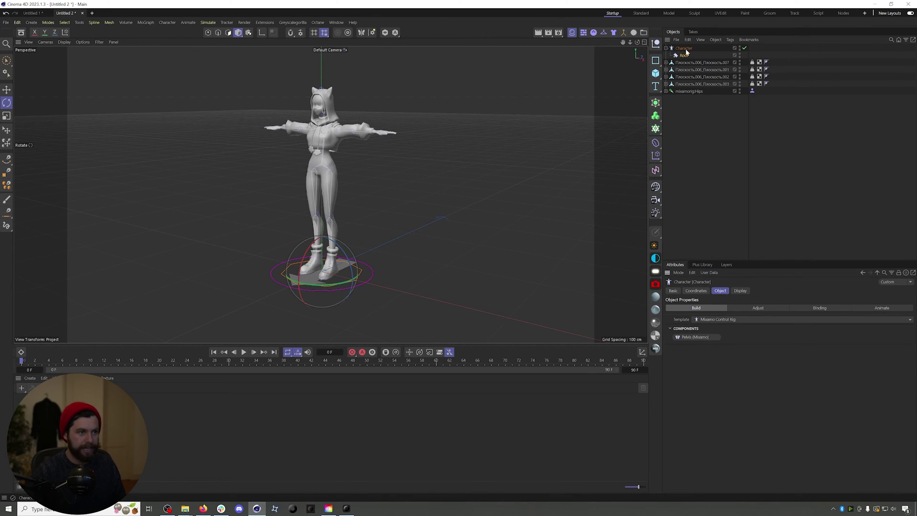
click(695, 337)
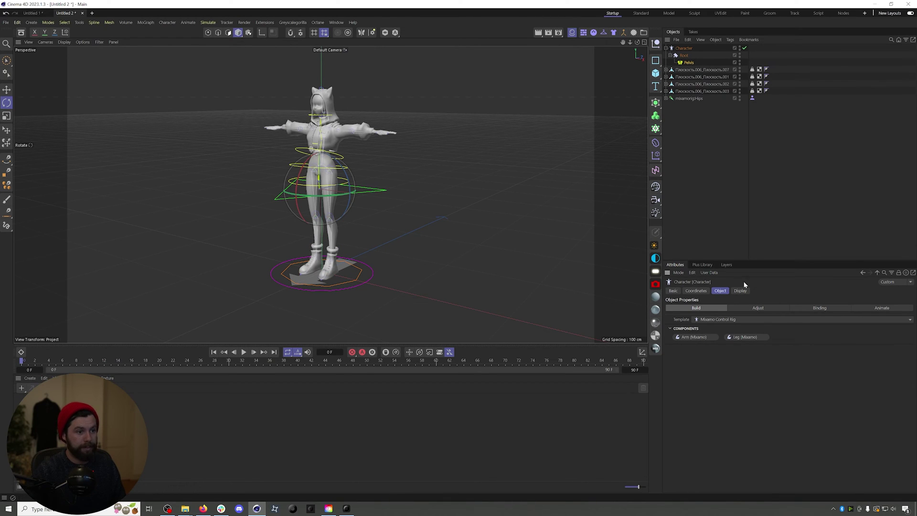
click(705, 337)
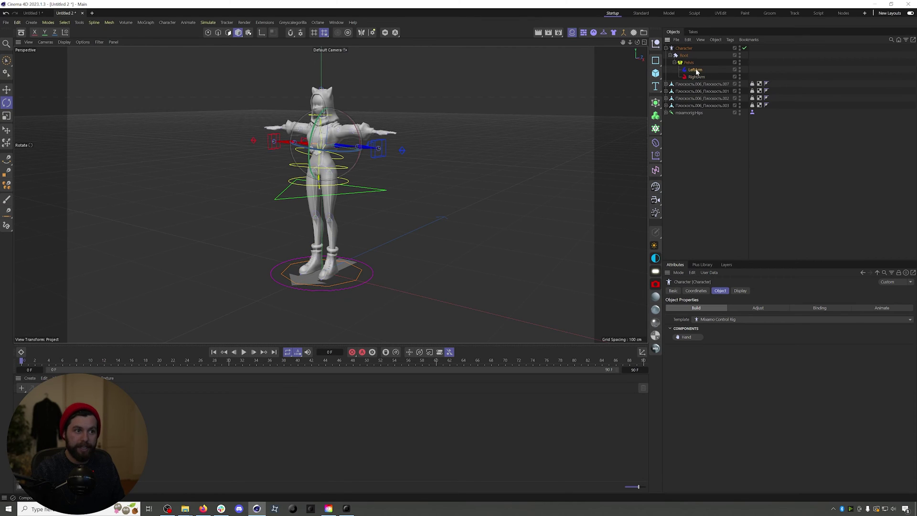
click(687, 337)
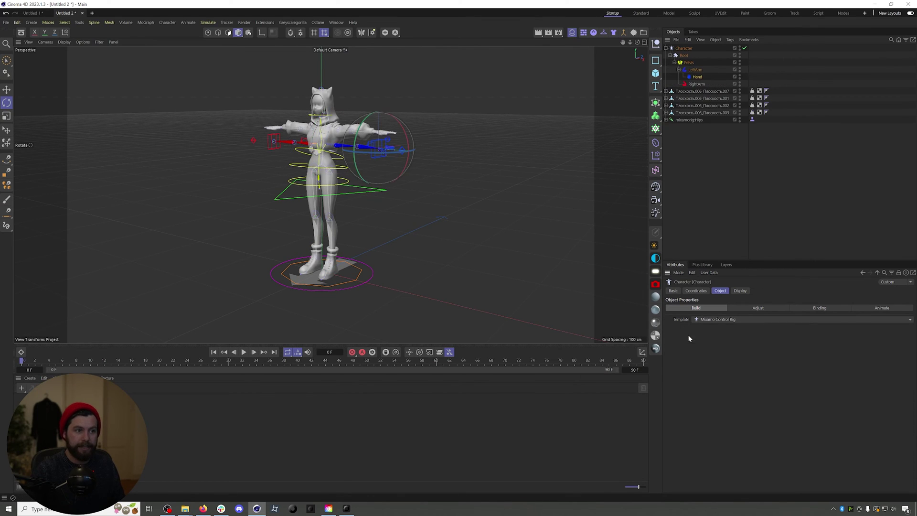
click(697, 84)
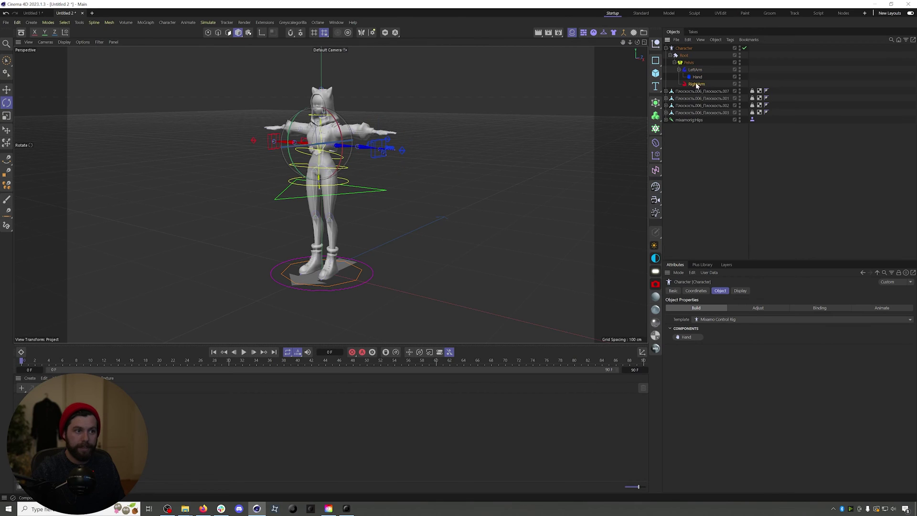
click(688, 337)
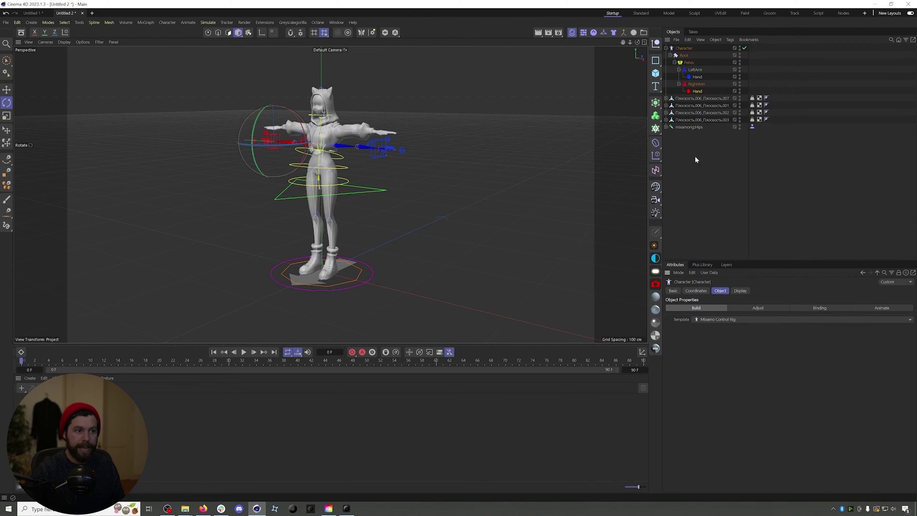
Add left and right Leg (Mixamo) components under the Pelvis, and finish with the Root component selected
click(689, 62)
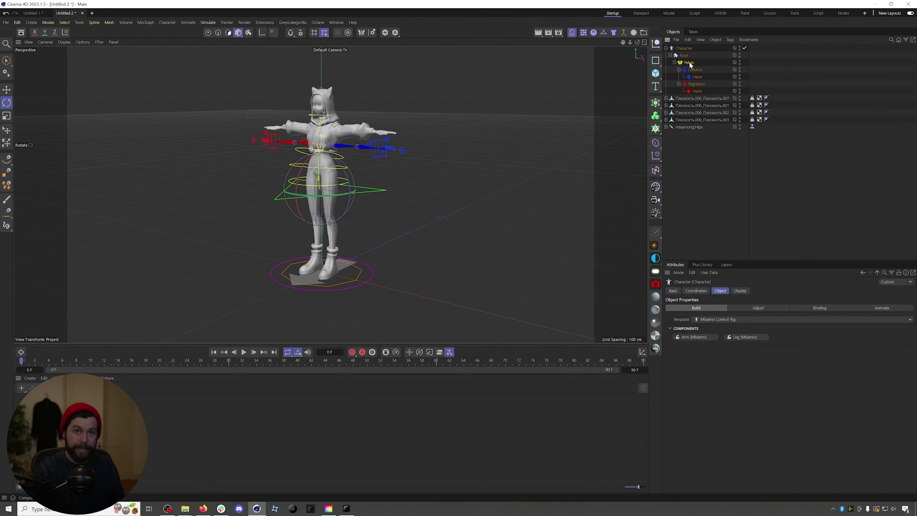
click(745, 337)
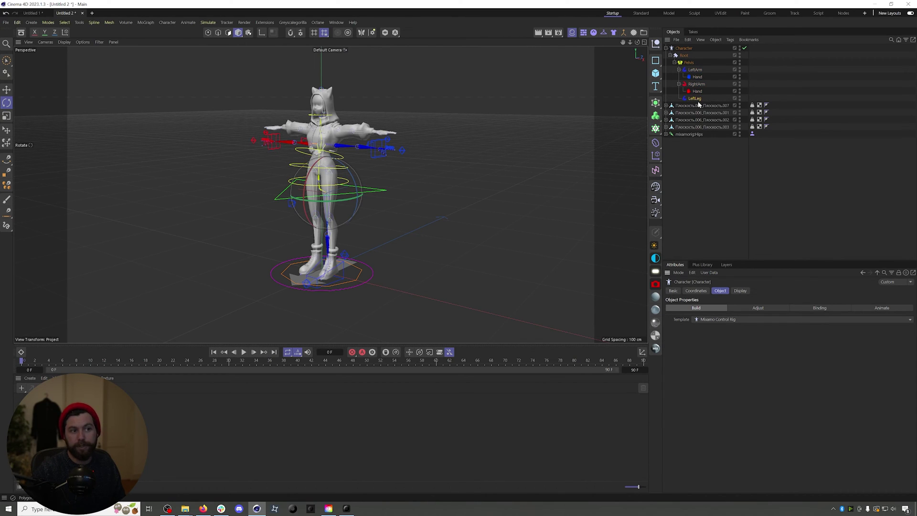
click(688, 62)
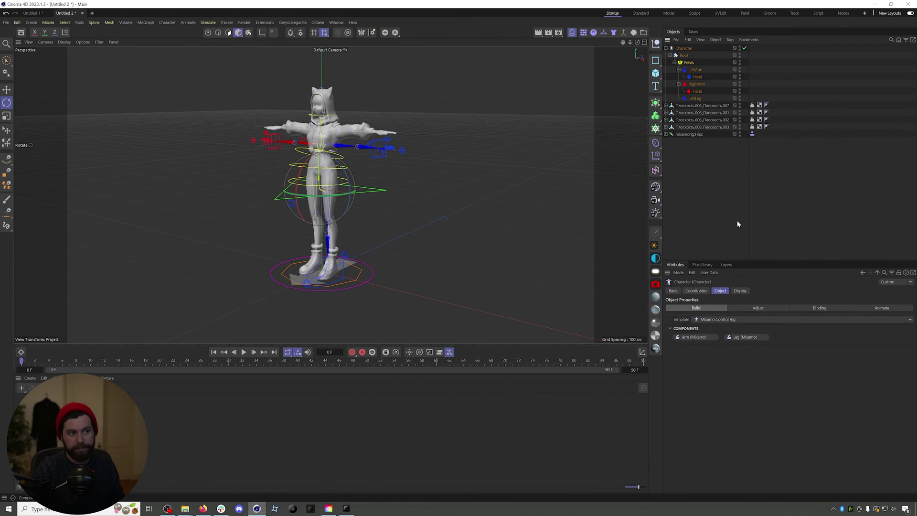
click(756, 337)
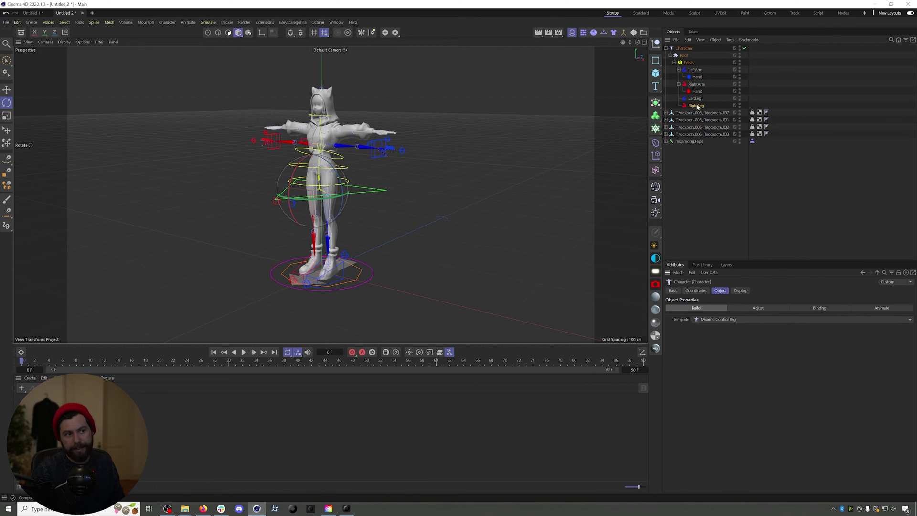
click(689, 62)
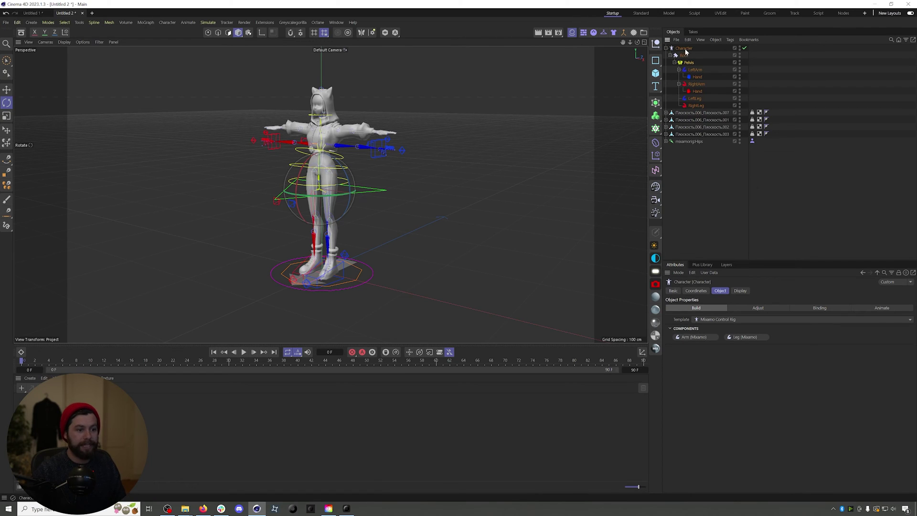
click(676, 56)
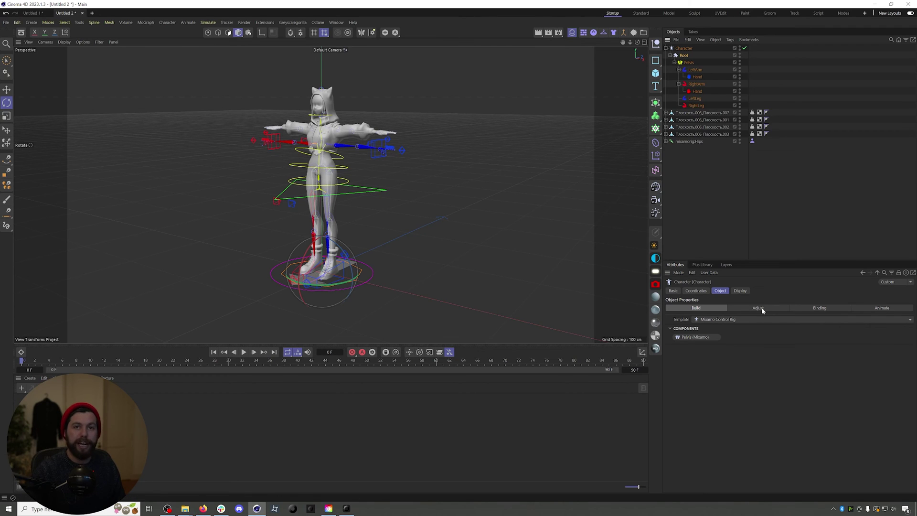
Switch the character to Adjust mode and check the component points against the mesh's joints from several angles
alt+drag(346, 142, 377, 144)
mouse_move(335, 141)
alt+right_down()
mouse_move(359, 140)
mouse_move(342, 140)
alt+right_up()
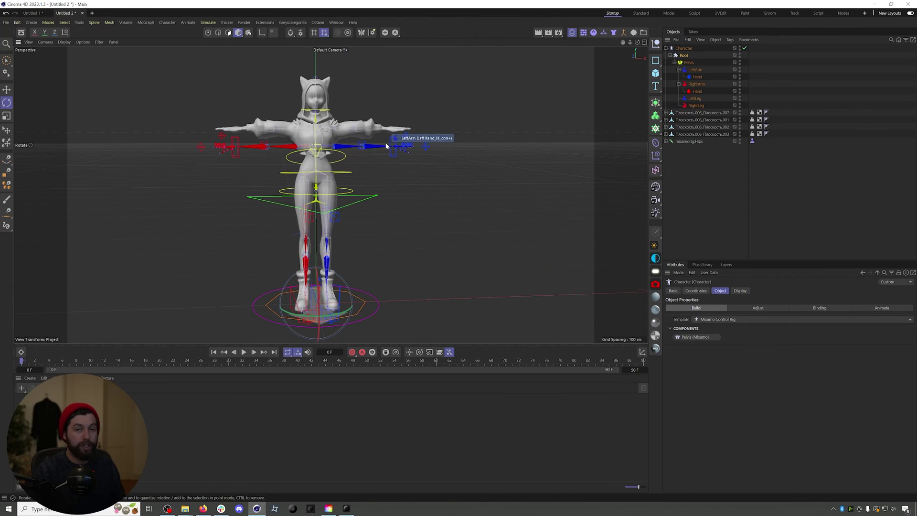
click(757, 309)
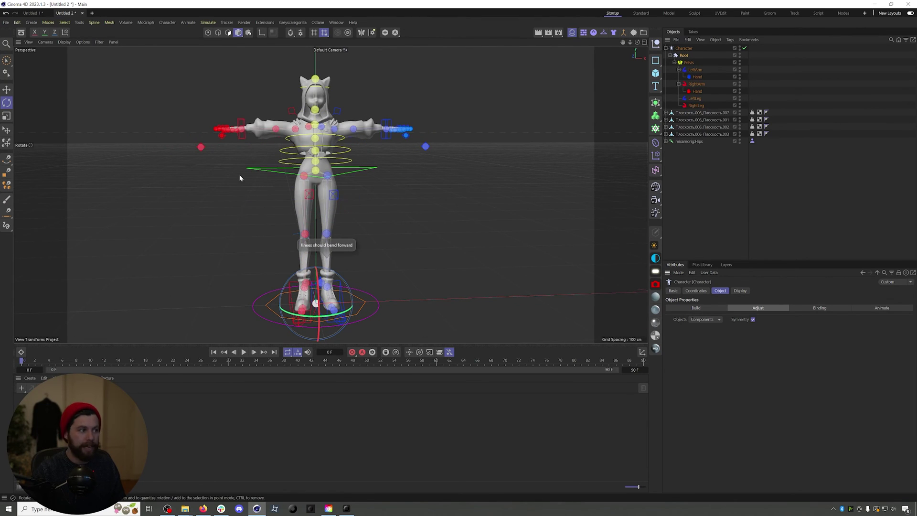
alt+drag(365, 153, 335, 159)
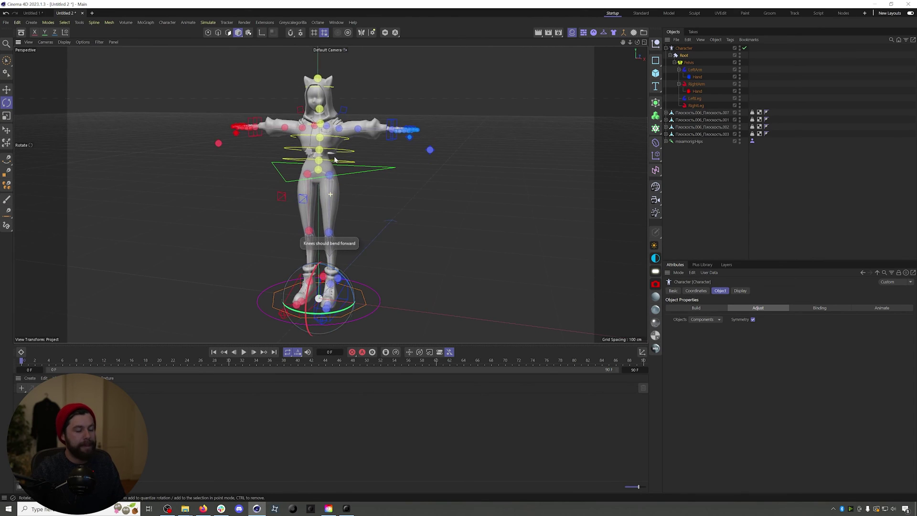
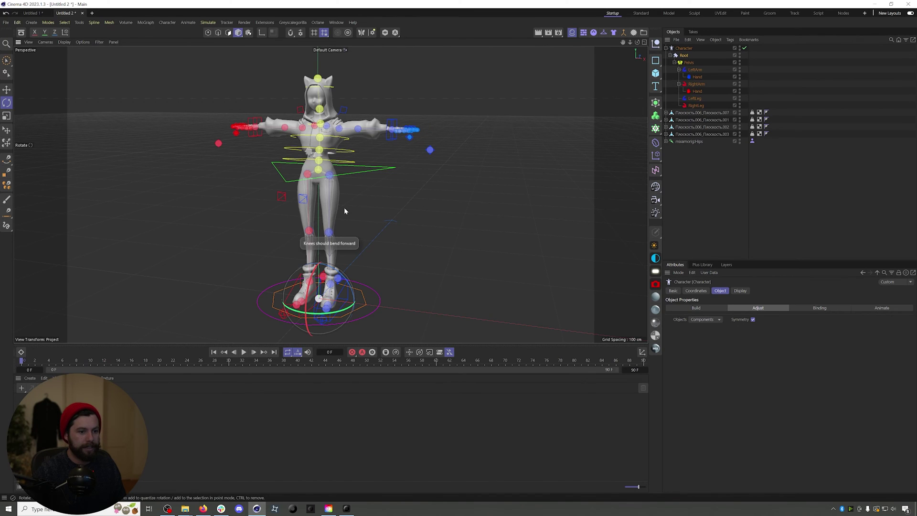
alt+drag(311, 153, 331, 155)
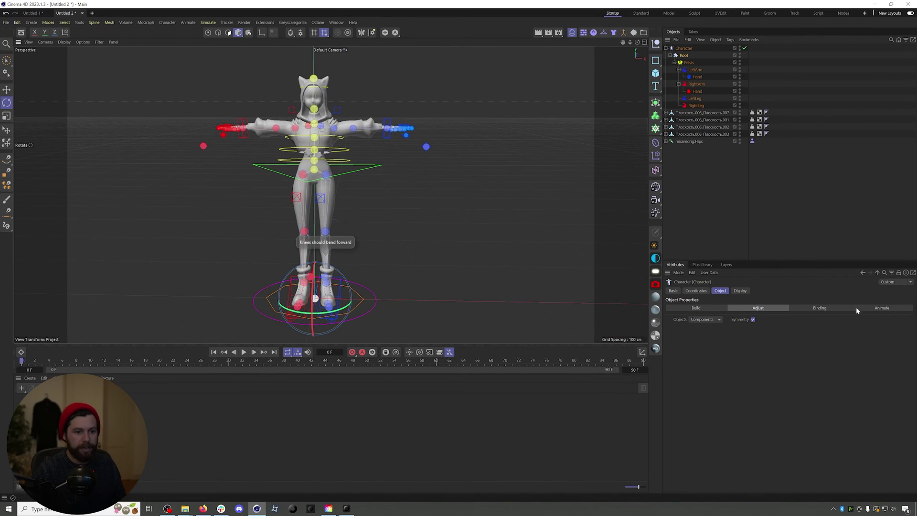
Take the character through Binding into Animate mode and show Master_con+'s Weight Transfer settings with its hierarchy collapsed
click(819, 308)
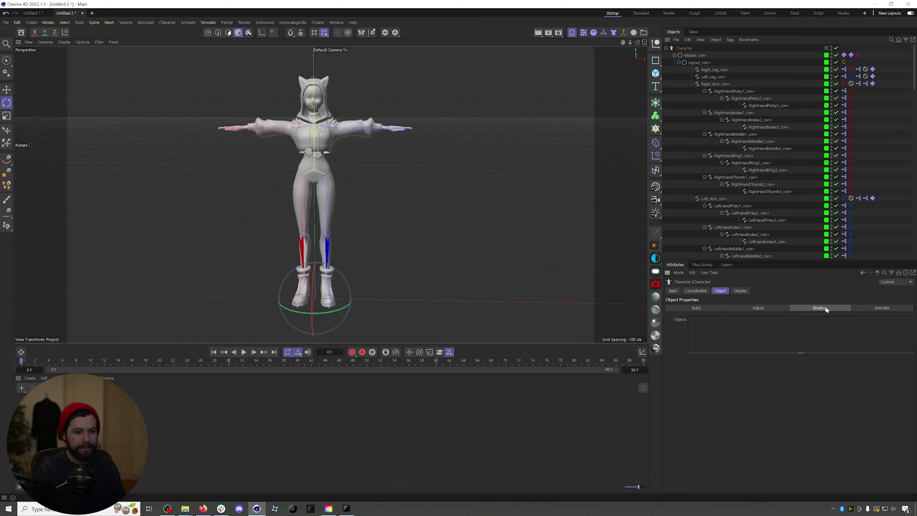
click(876, 309)
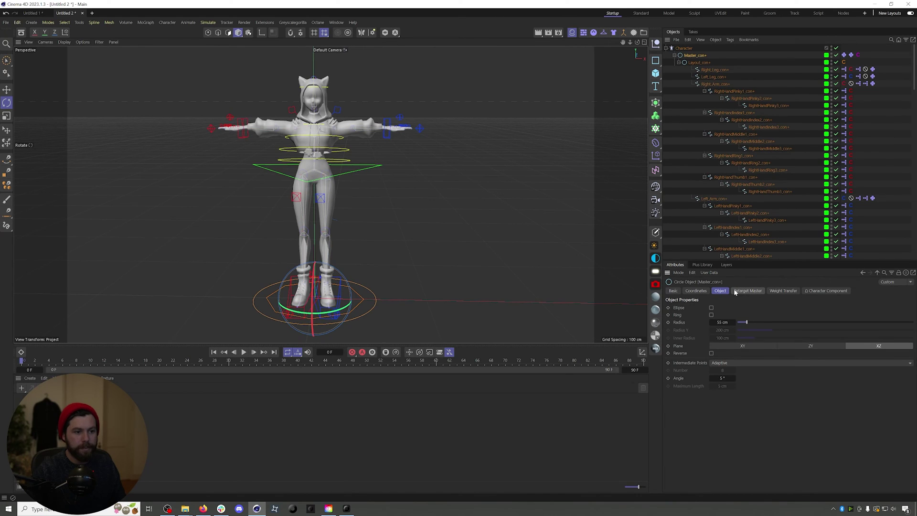
click(783, 291)
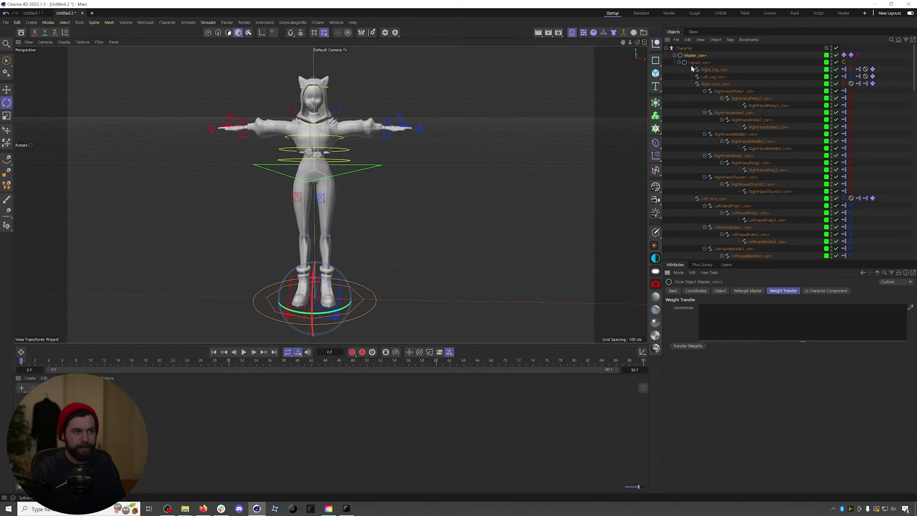
click(674, 56)
click(674, 63)
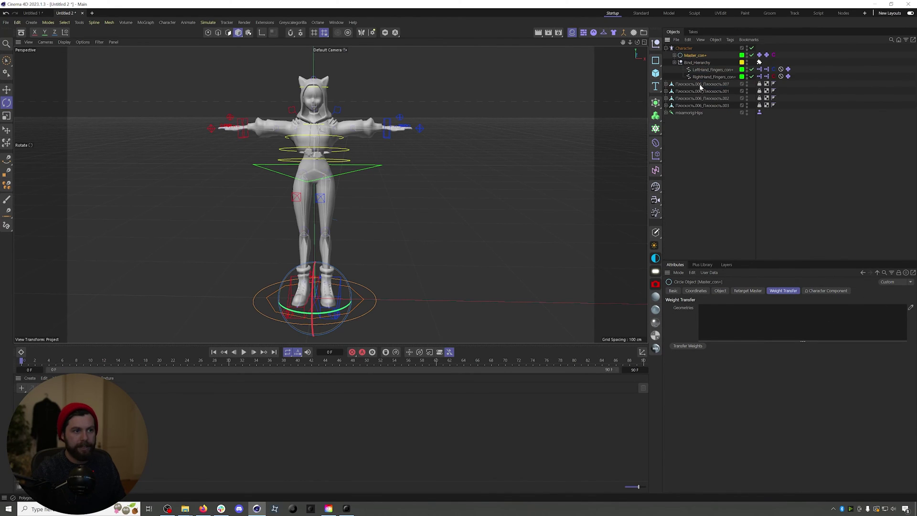
Add all four character meshes to Master_con+'s Weight Transfer geometries and transfer the weights
click(693, 84)
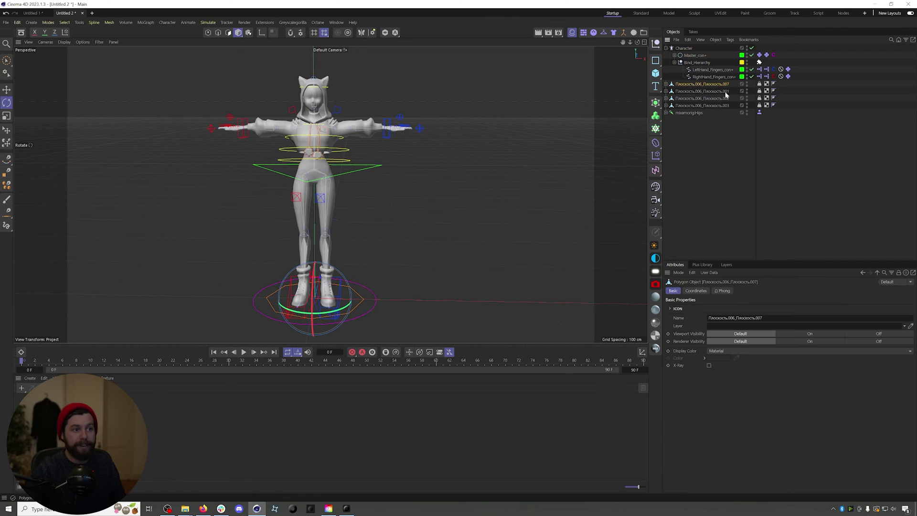
shift+click(693, 105)
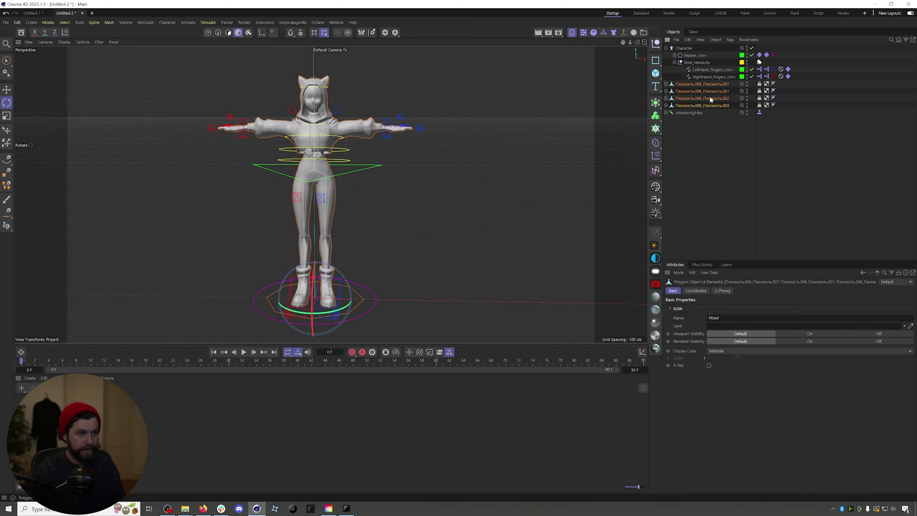
click(691, 55)
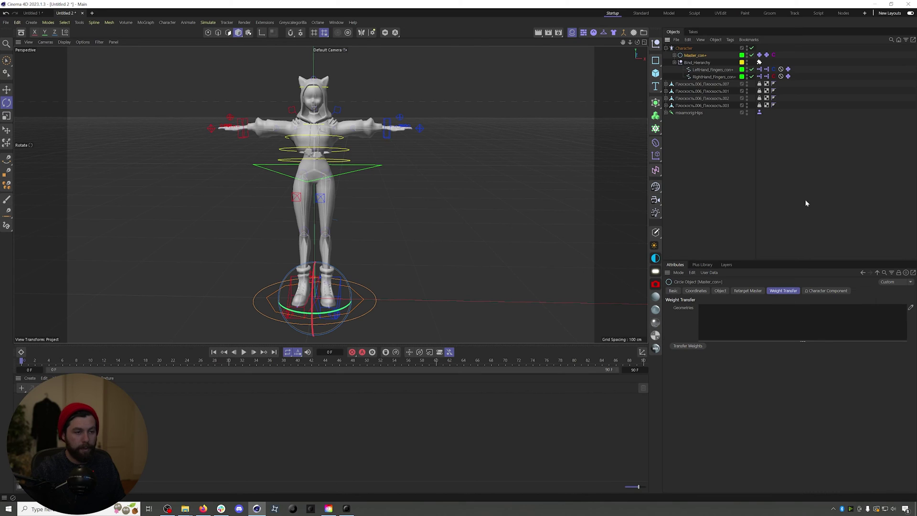
drag(707, 106, 767, 329)
drag(692, 98, 754, 317)
drag(695, 84, 743, 333)
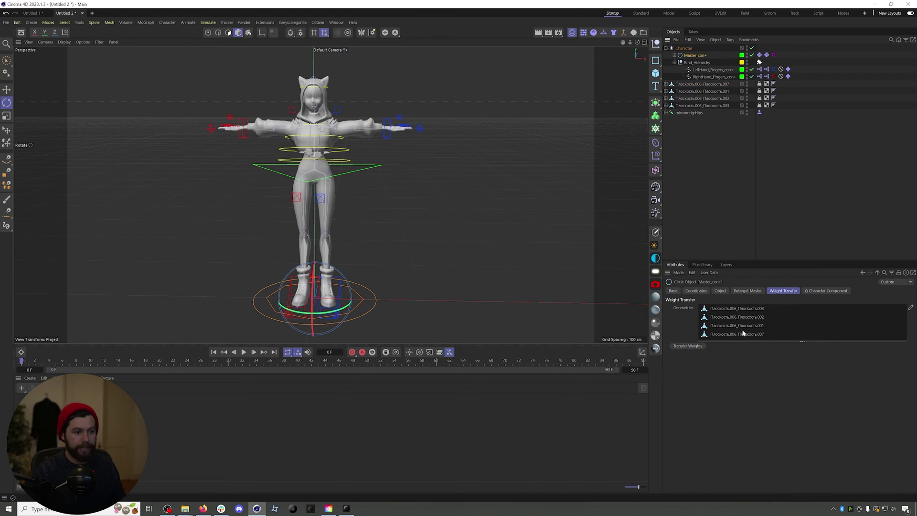
click(693, 347)
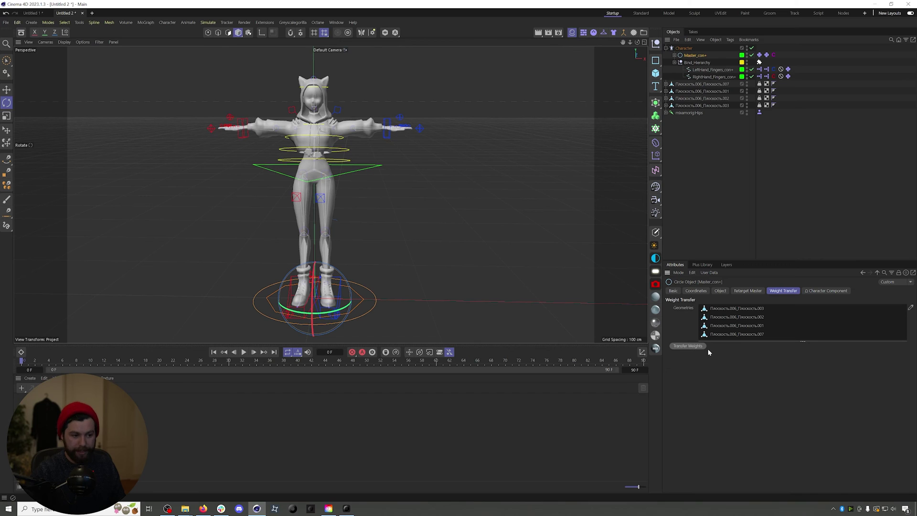
Test the rig by moving the hips controller down with the Move tool, and undo the move
click(387, 128)
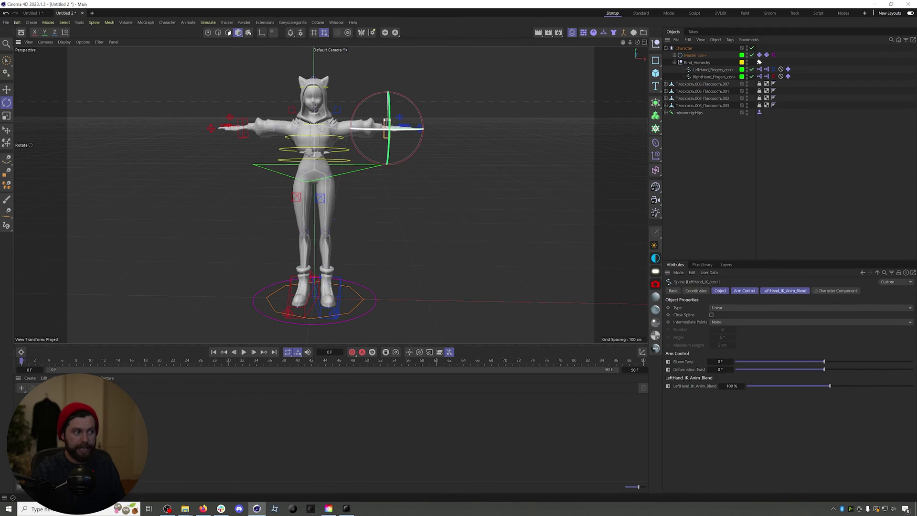
key(e)
mouse_move(424, 94)
mouse_down()
mouse_move(395, 88)
mouse_move(422, 79)
mouse_move(418, 129)
mouse_move(420, 94)
mouse_up()
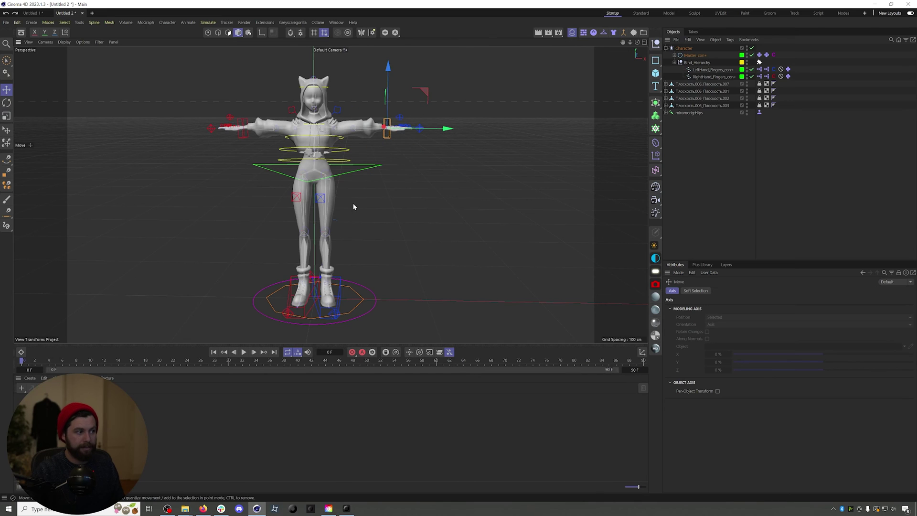
click(349, 173)
drag(315, 109, 333, 142)
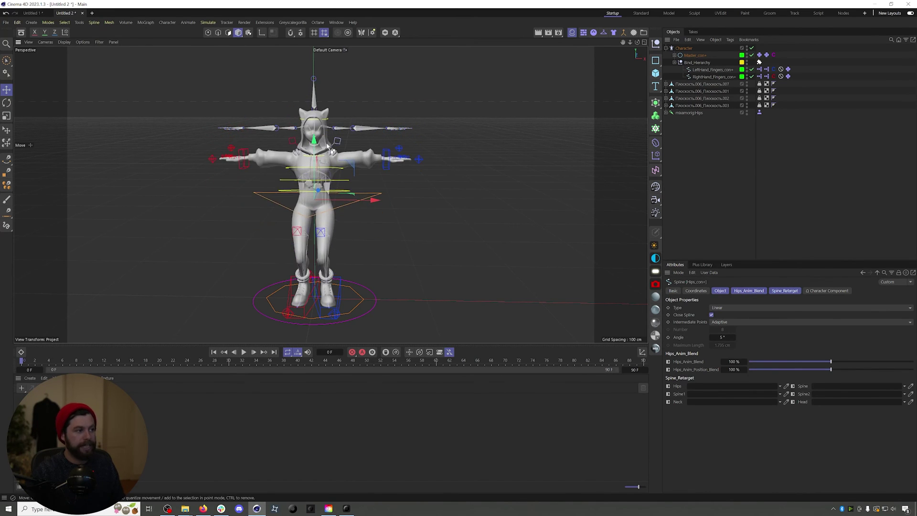
key(ctrl+z)
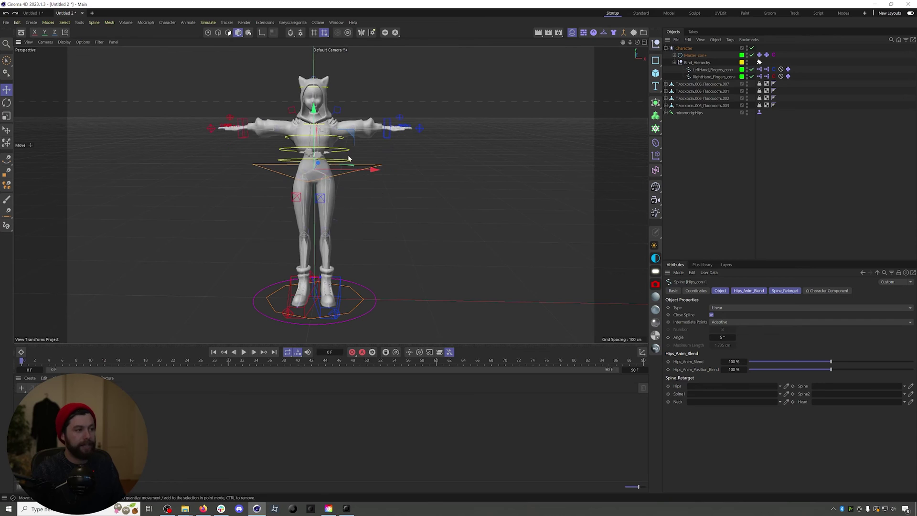
Test the lowest spine controller by tilting the upper body sideways, undo the test changes and clear the selection
click(387, 128)
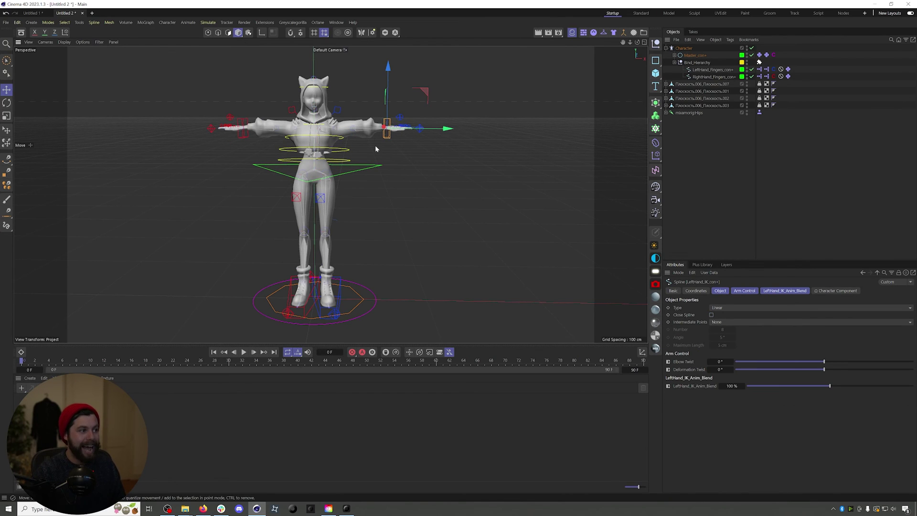
click(348, 162)
key(e)
key(r)
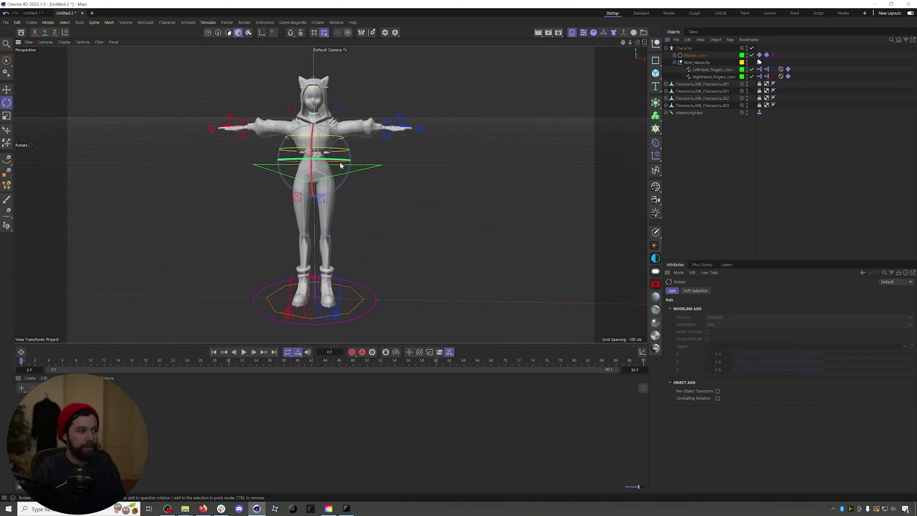
drag(338, 162, 338, 182)
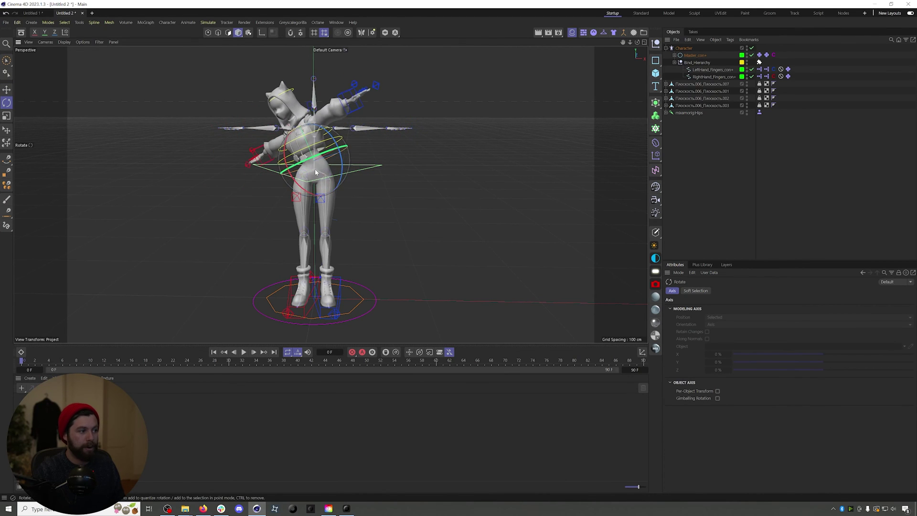
key(e)
key(w)
drag(400, 130, 417, 120)
key(ctrl+z)
key(ctrl+z)
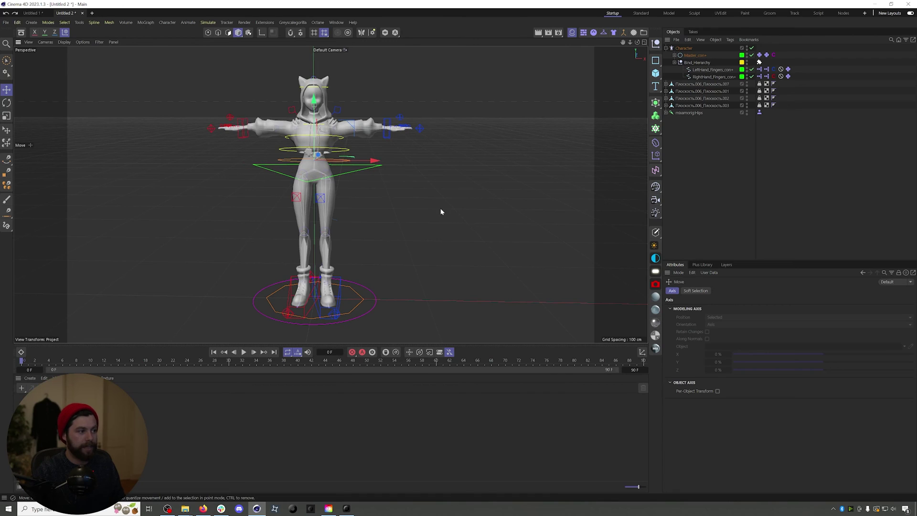
click(471, 215)
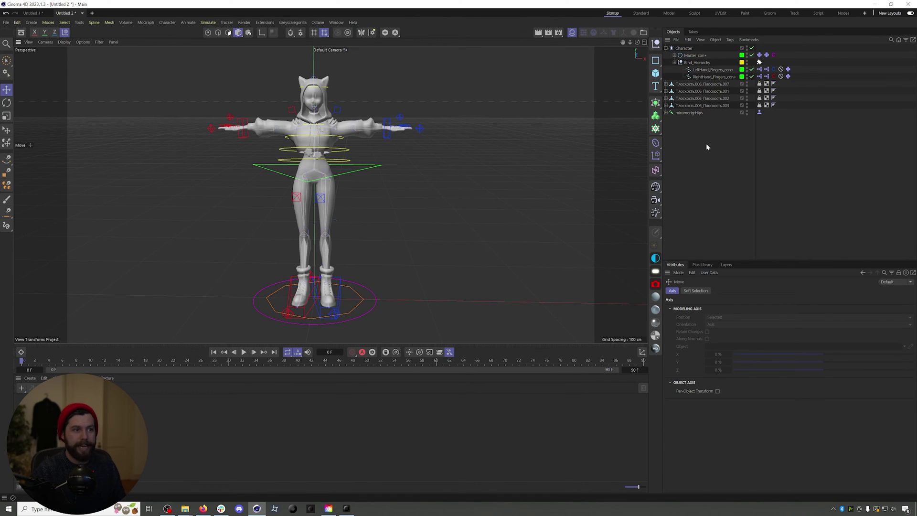
Review Master_con+'s Retarget Master options and object properties, and inspect its child hierarchy
click(695, 55)
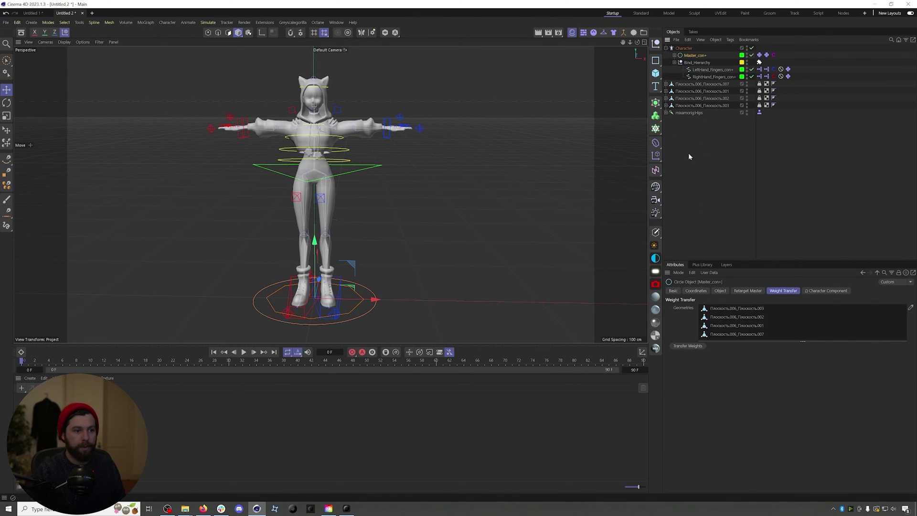
click(748, 292)
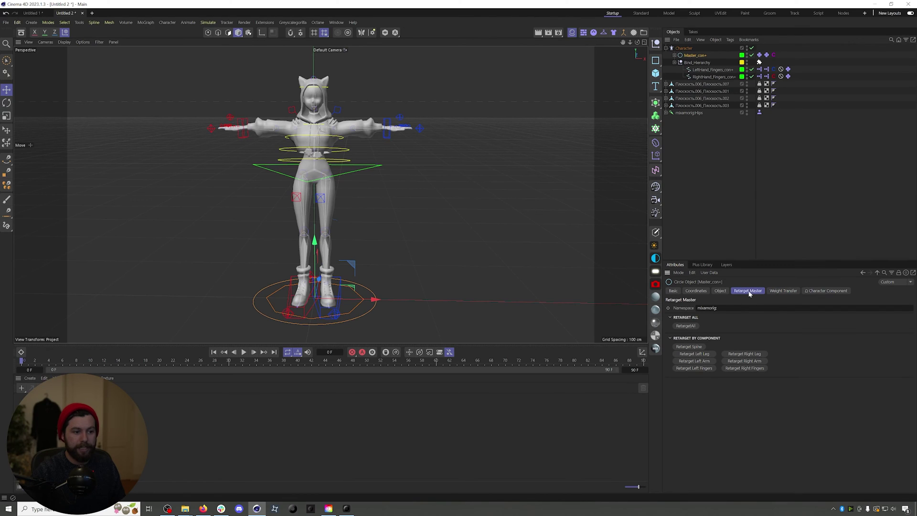
click(692, 326)
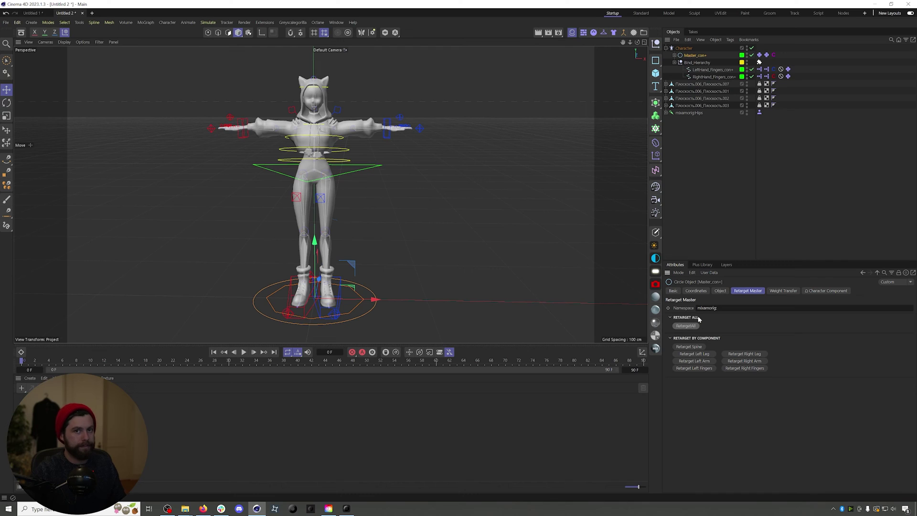
click(719, 291)
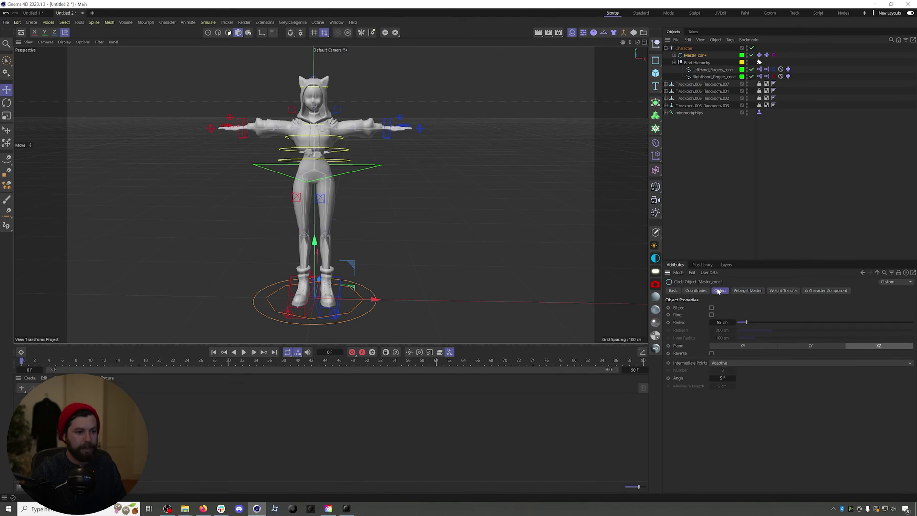
ctrl+click(674, 56)
click(678, 62)
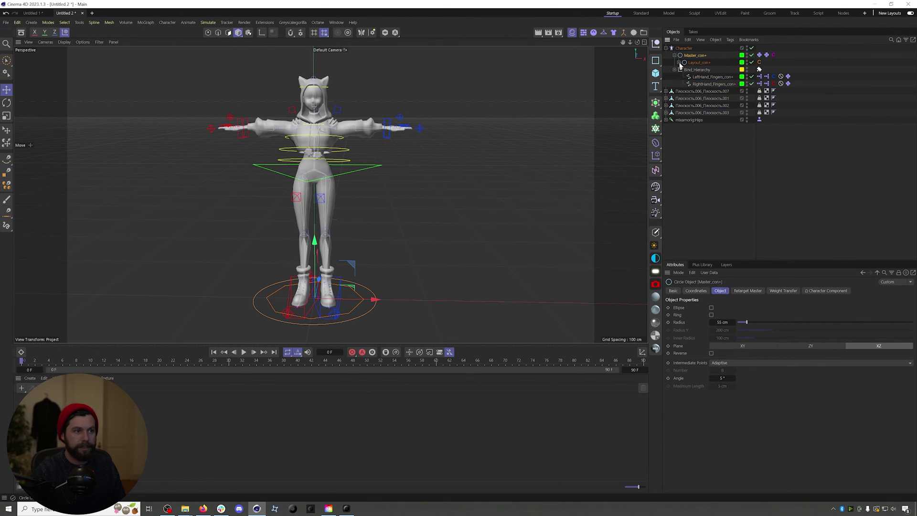
ctrl+click(678, 62)
click(678, 63)
click(674, 56)
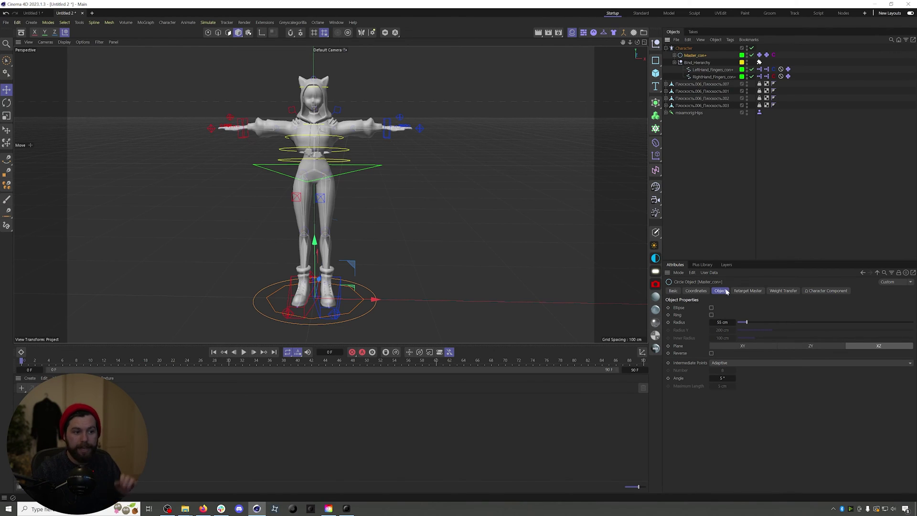
Revisit the Character object's Binding mode and return it to Animate mode
click(877, 273)
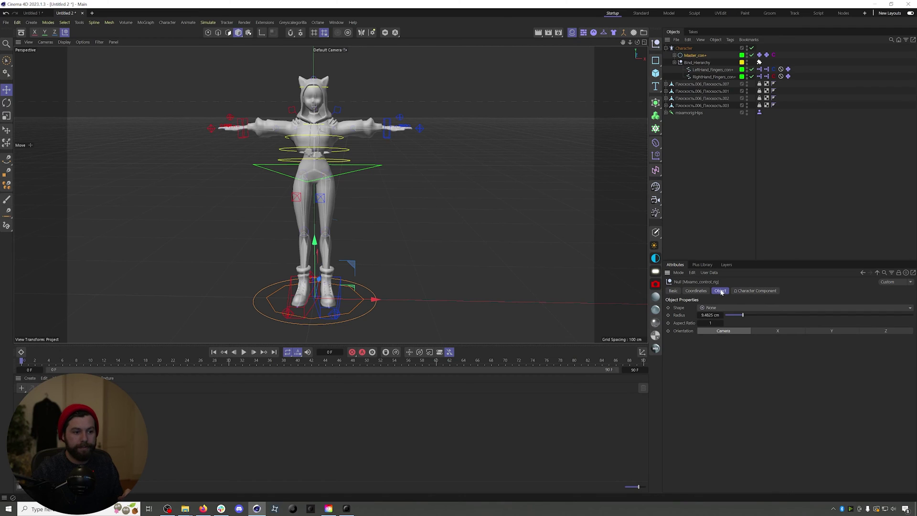
click(683, 48)
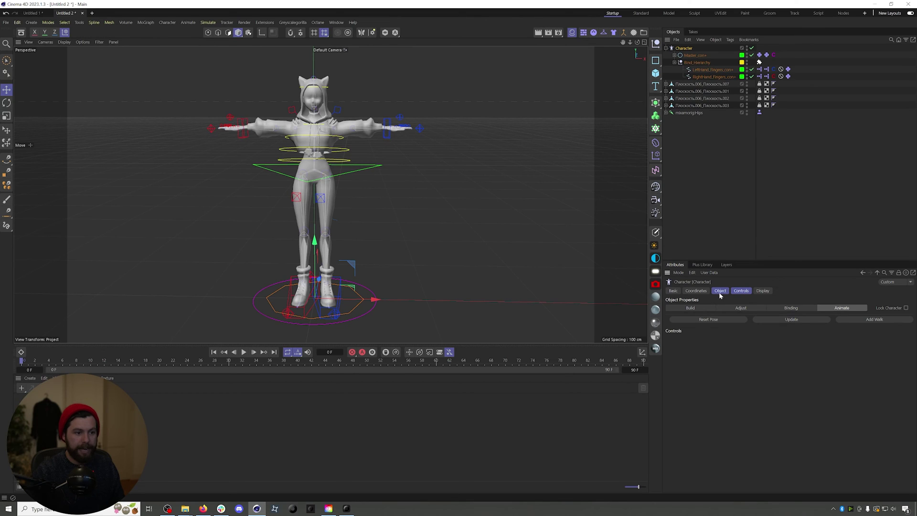
click(786, 308)
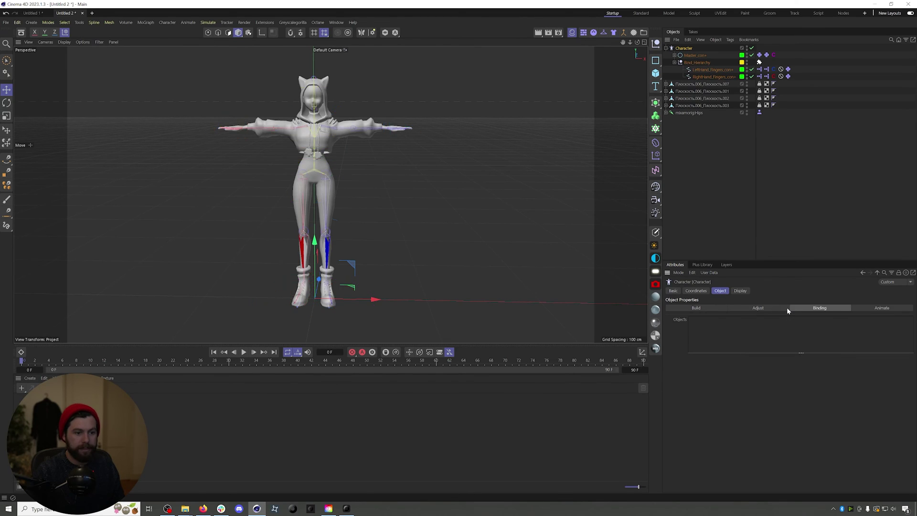
click(867, 309)
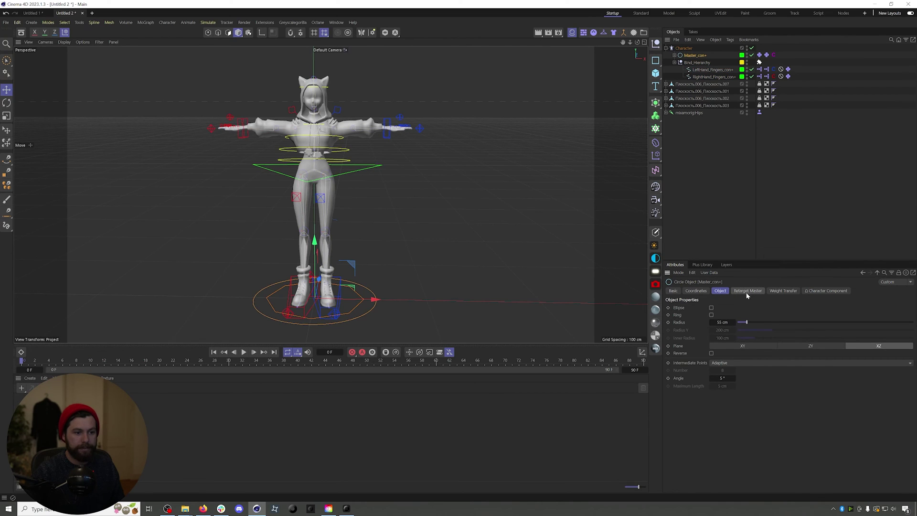
Review Master_con+'s Weight Transfer and Retarget Master settings, and collapse the Character hierarchy
click(783, 291)
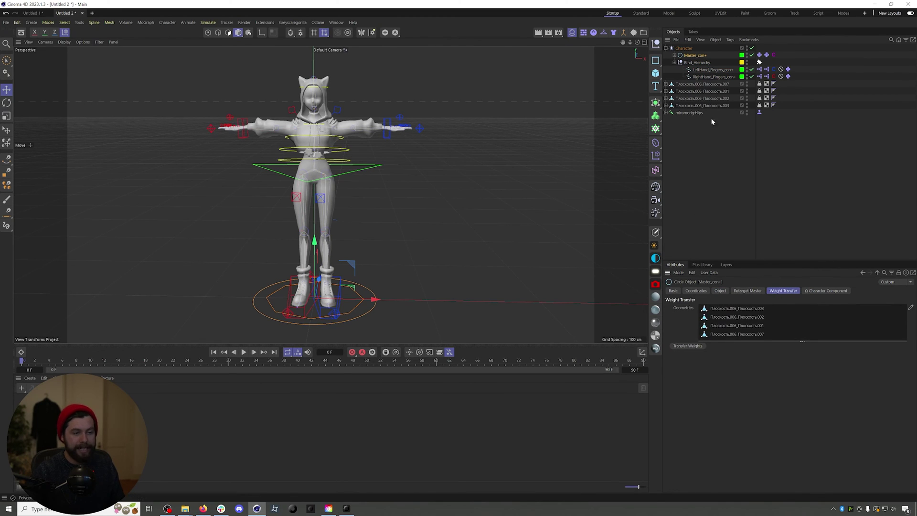
click(749, 291)
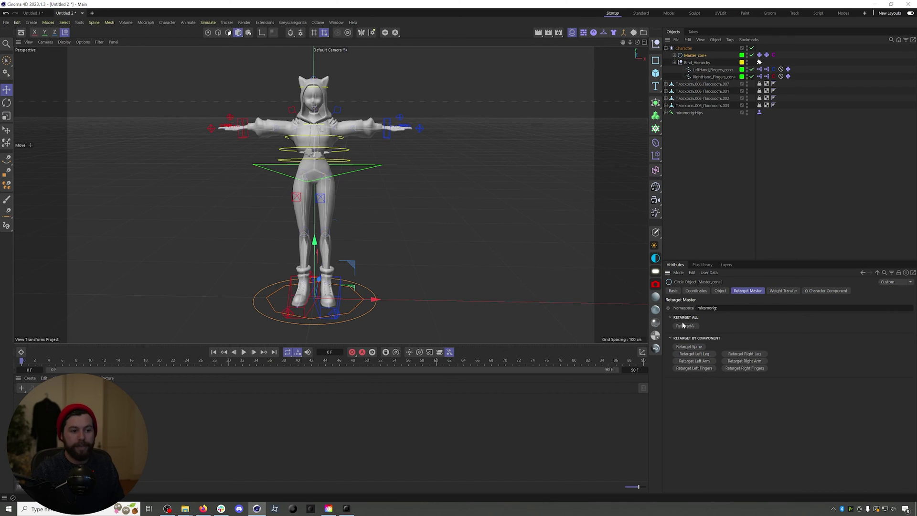
click(784, 291)
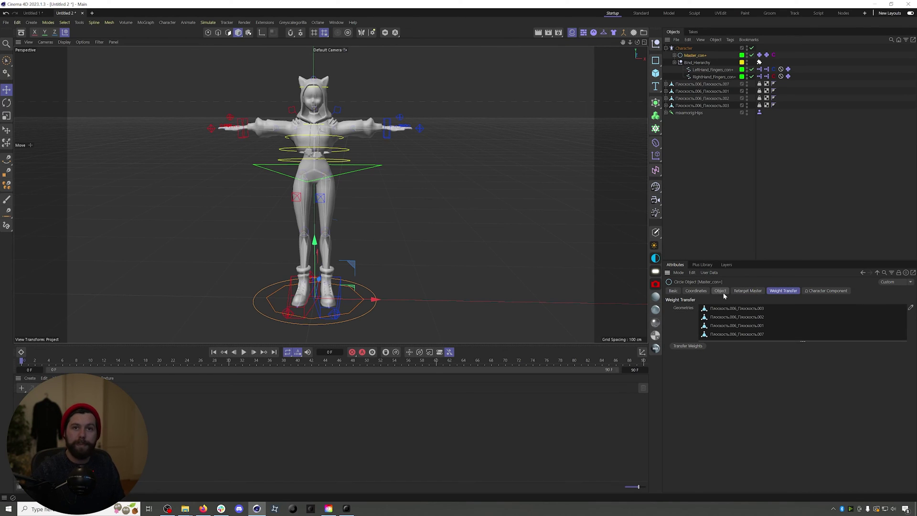
click(741, 205)
click(666, 48)
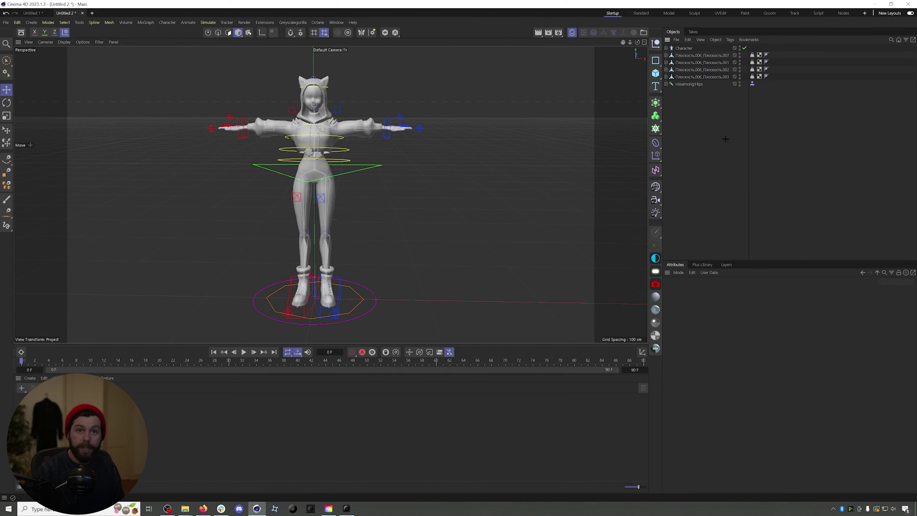
Merge the RetargetingDemo file from Rokoko Studio's Exports folder into the scene with the default FBX import settings
click(6, 23)
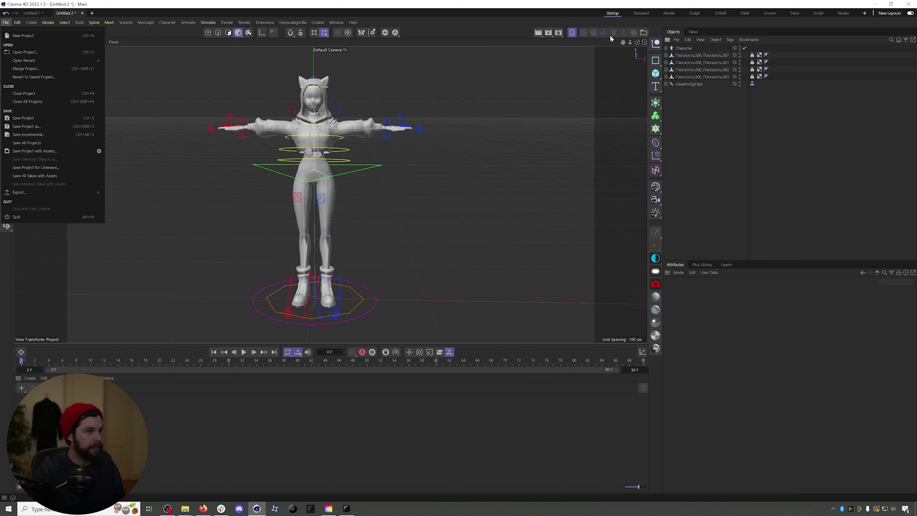
click(680, 50)
click(676, 40)
click(701, 59)
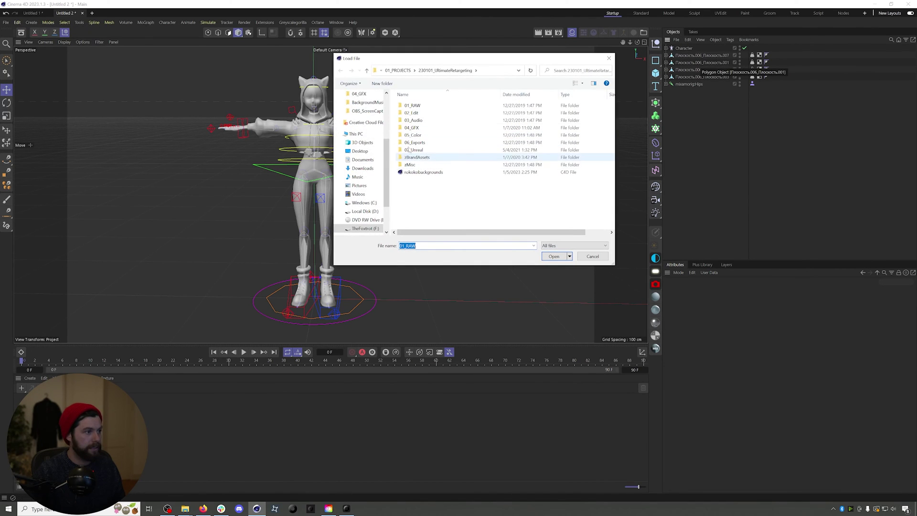
click(486, 73)
key(ctrl+v)
key(Return)
click(420, 114)
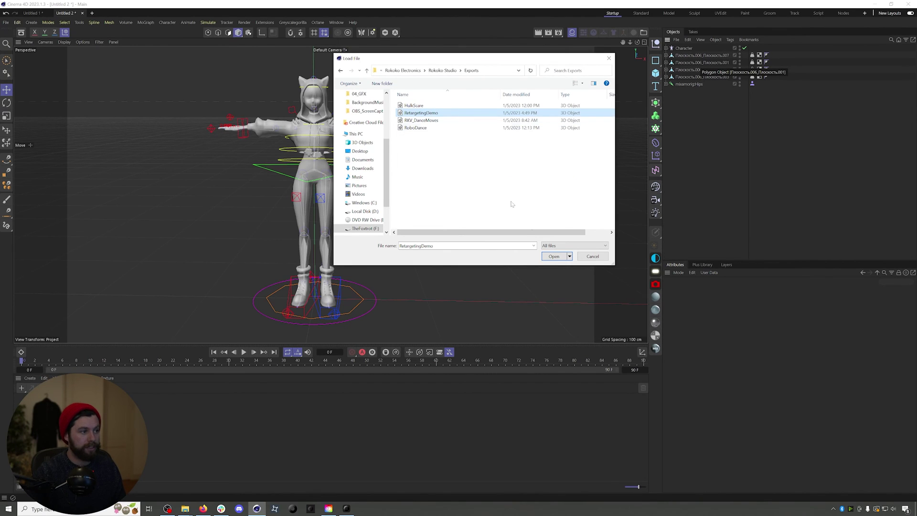
click(554, 256)
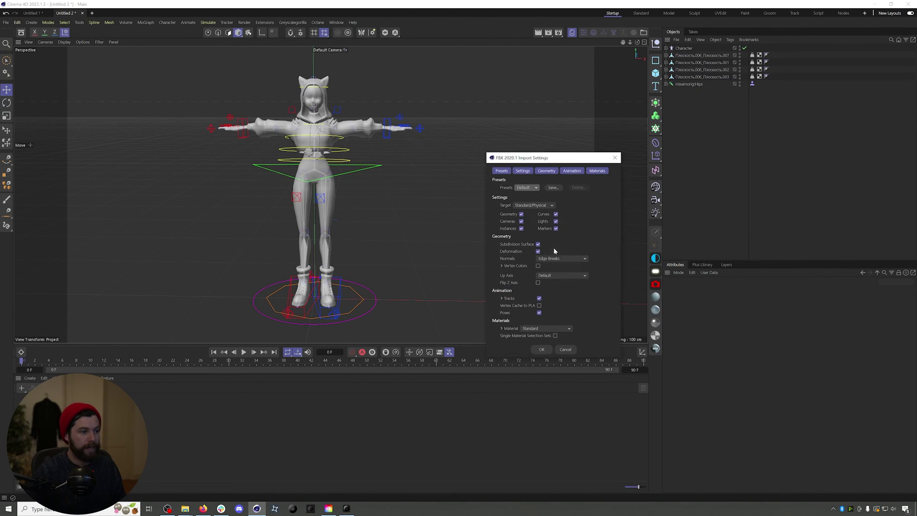
click(541, 349)
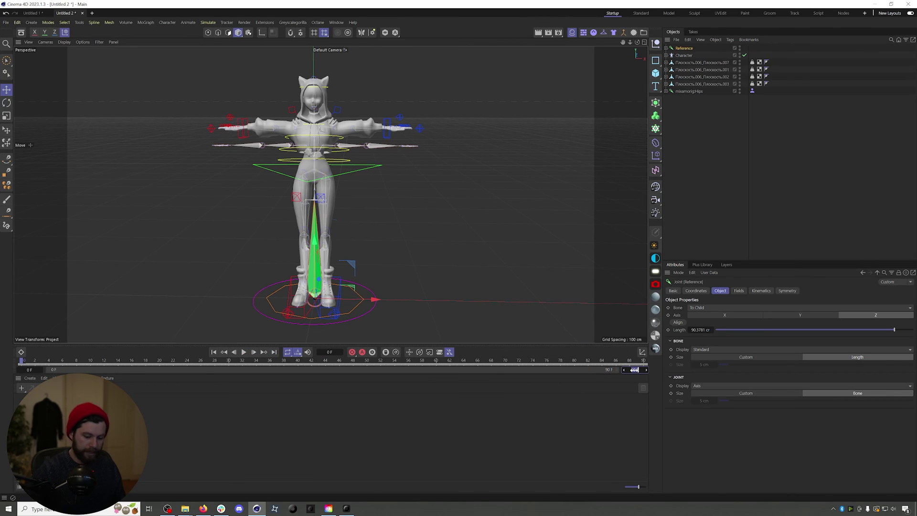
Extend the timeline to 640 F and preview the imported skeleton's animation, ending back at the first frame
key(F8)
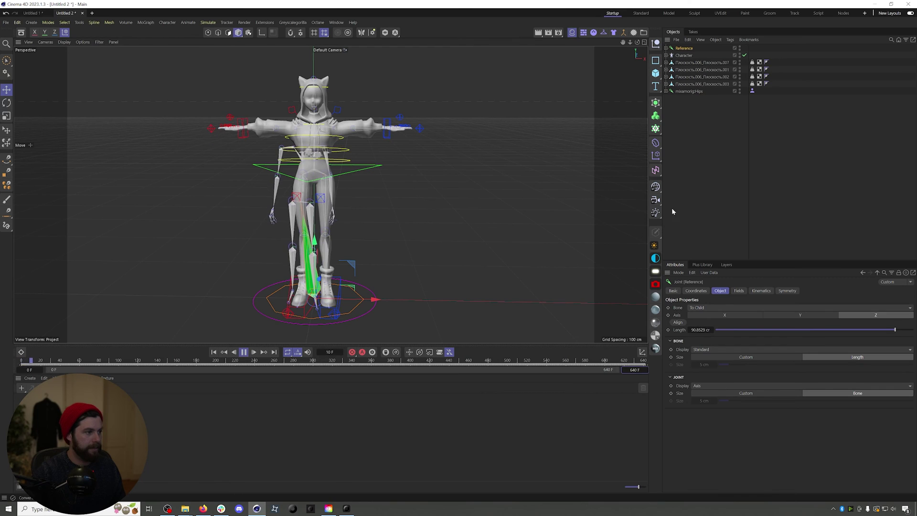
click(671, 207)
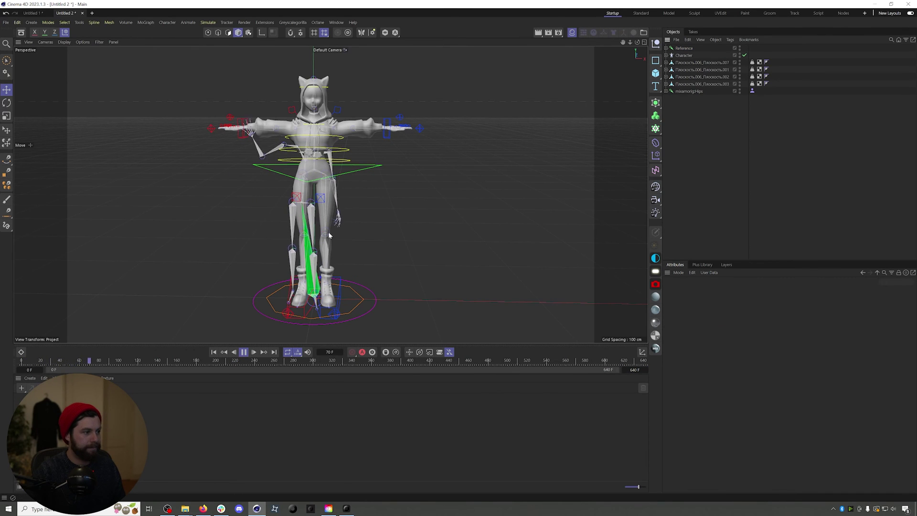
key(F8)
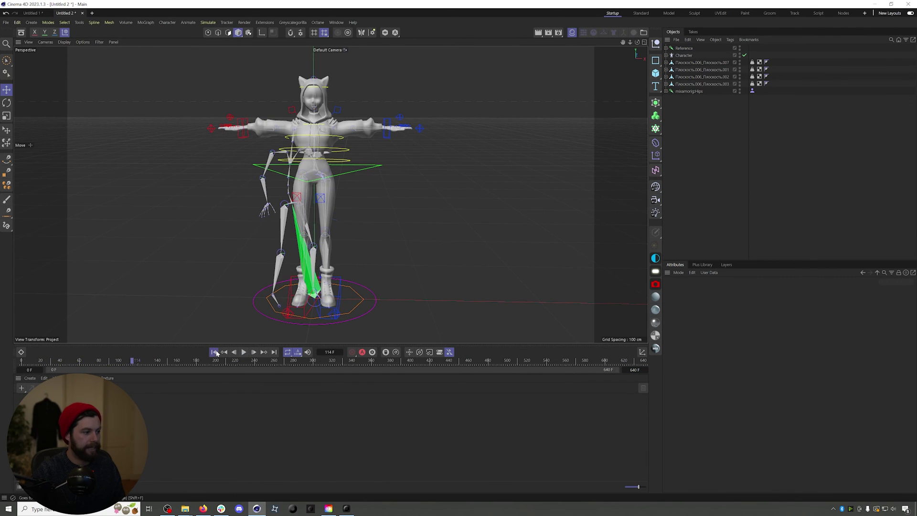
Add a Character Definition tag to the Hips joint under Reference
click(666, 48)
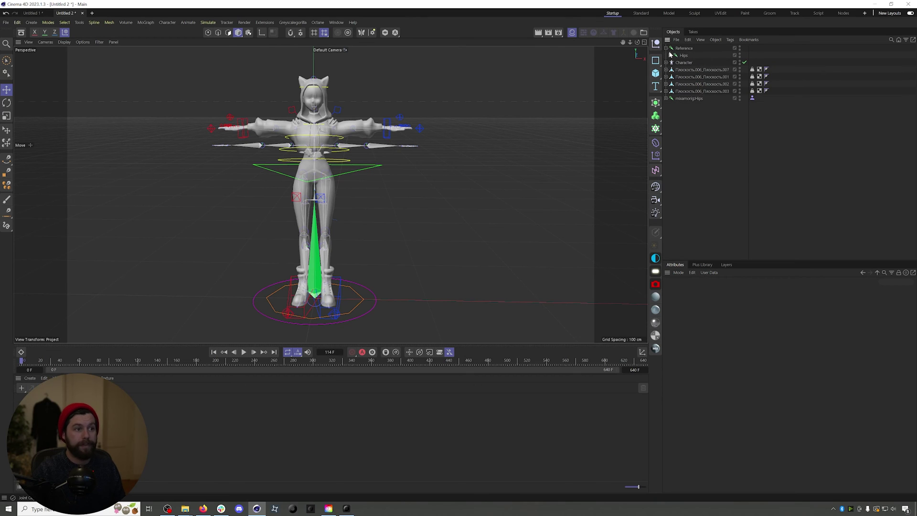
click(689, 56)
right_click(689, 56)
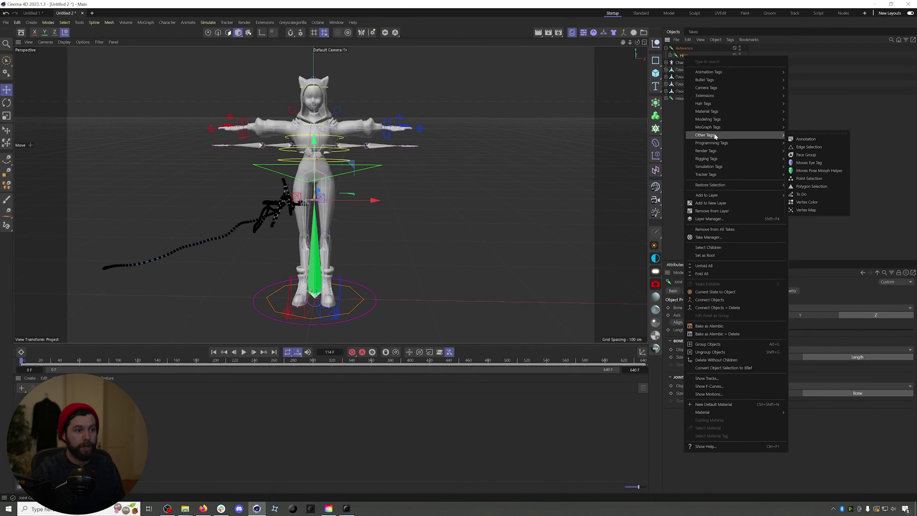
mouse_move(716, 158)
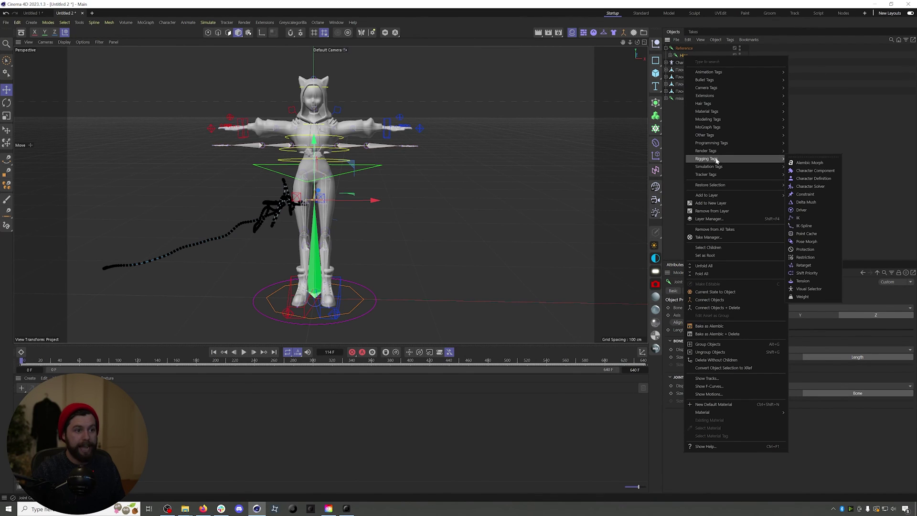
click(817, 179)
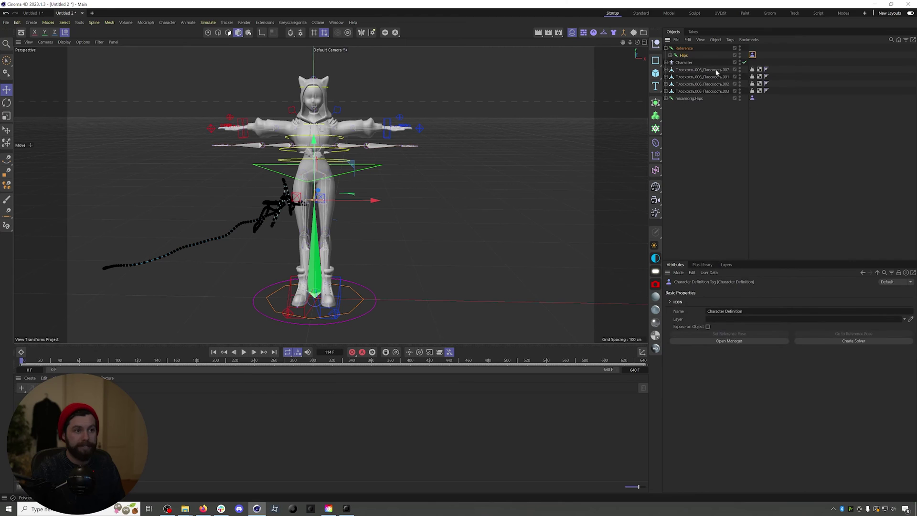
Extract the skeleton for the Hips Character Definition in its manager, and close the manager
click(739, 341)
drag(440, 162, 499, 147)
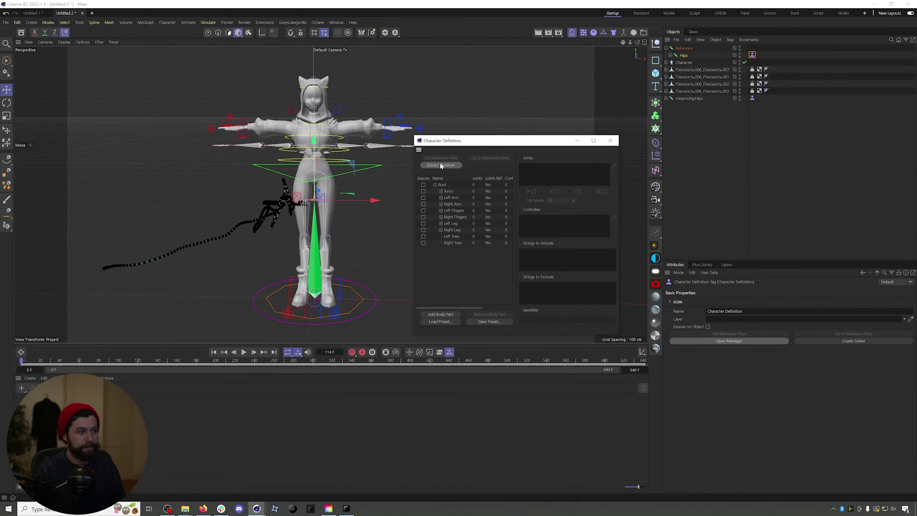
click(441, 166)
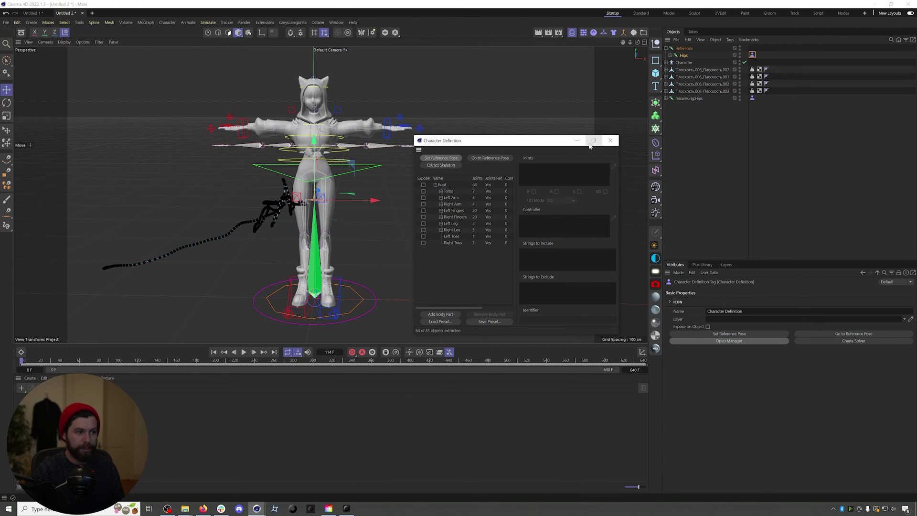
click(610, 141)
Create a Character Solver from the mixamorig:Hips Character Definition and assign the Hips Character Definition as its Source Character
ctrl+drag(748, 101, 752, 98)
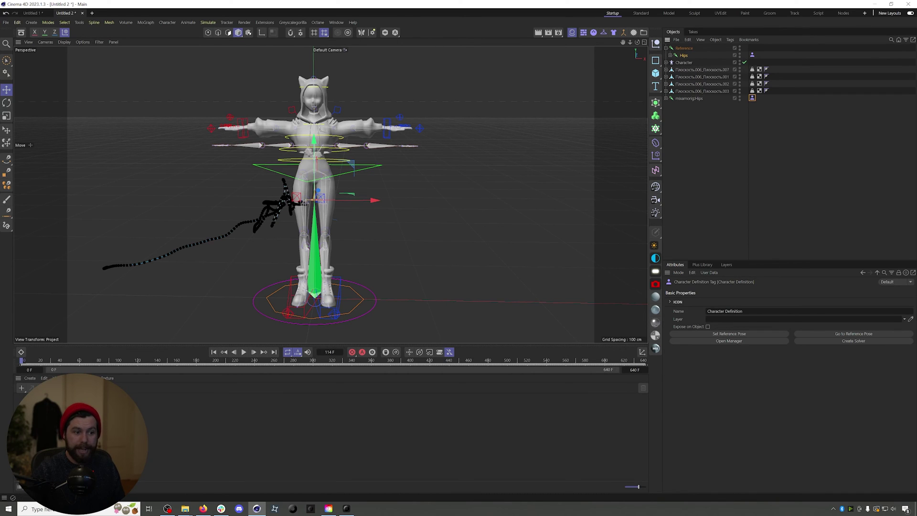
click(844, 342)
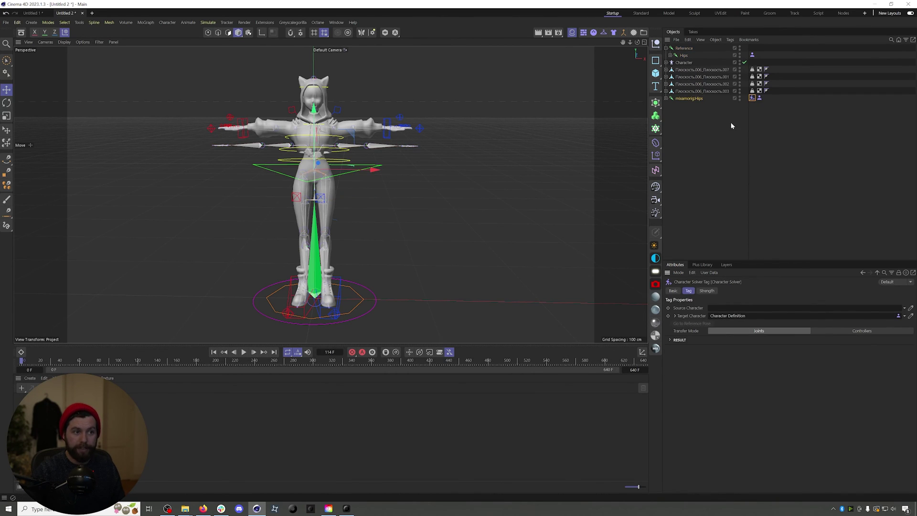
drag(752, 58, 752, 55)
drag(758, 299, 756, 307)
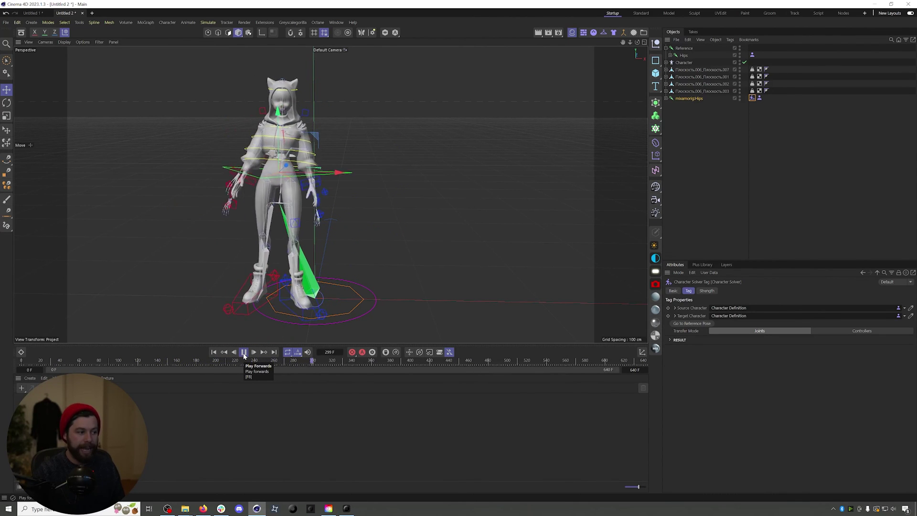
Preview the retargeted motion on the character several times, ending back at the first frame
click(243, 353)
click(214, 352)
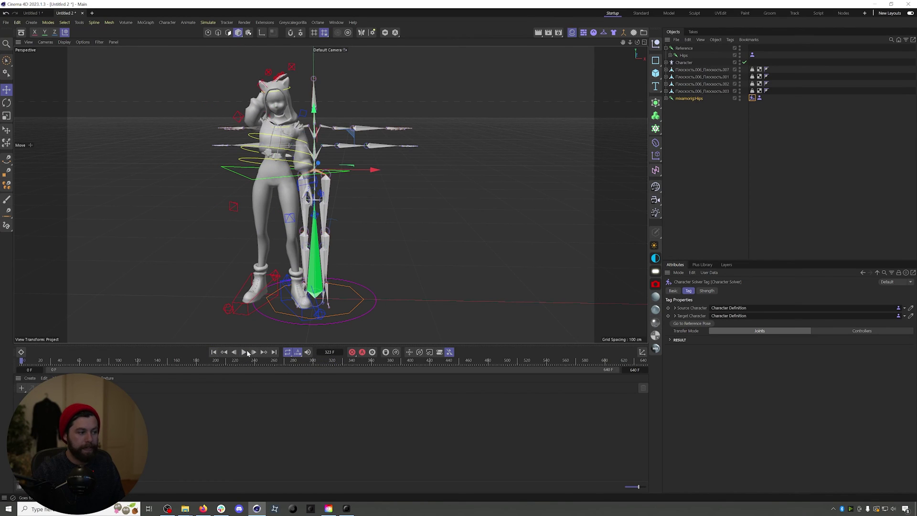
click(244, 353)
click(243, 352)
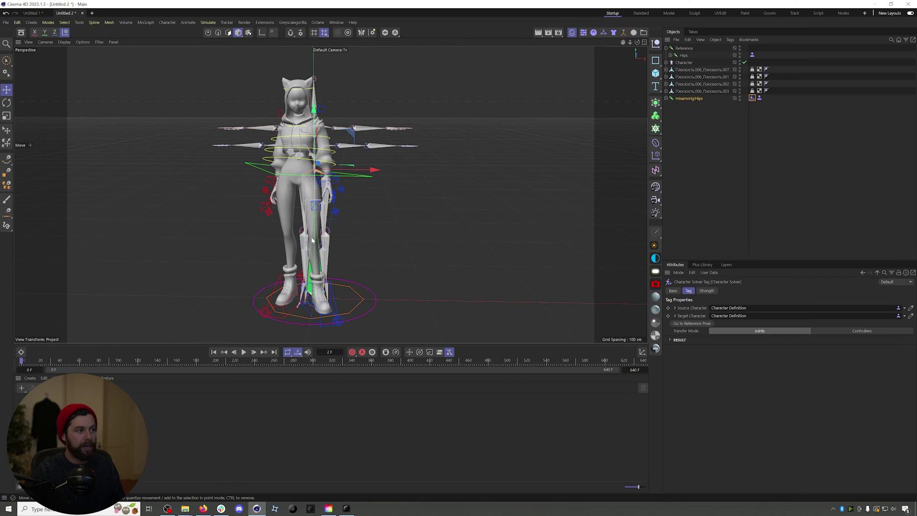
click(244, 353)
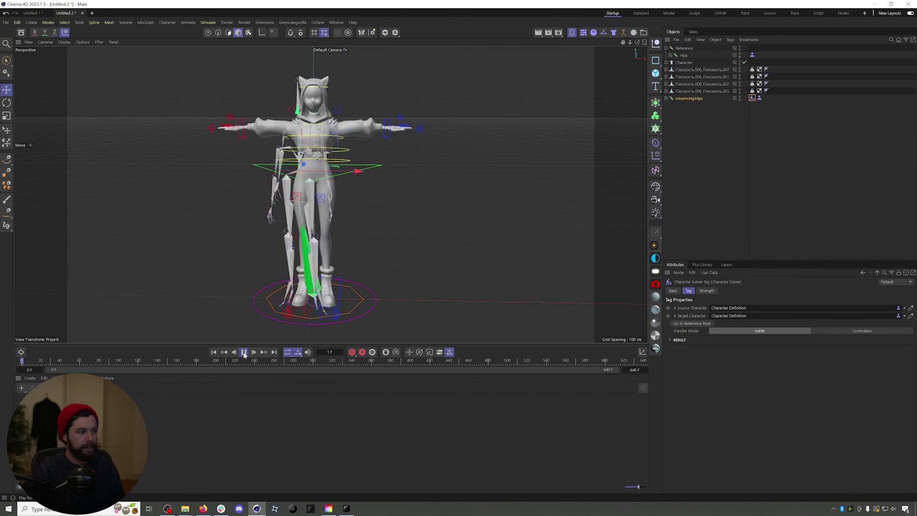
click(243, 352)
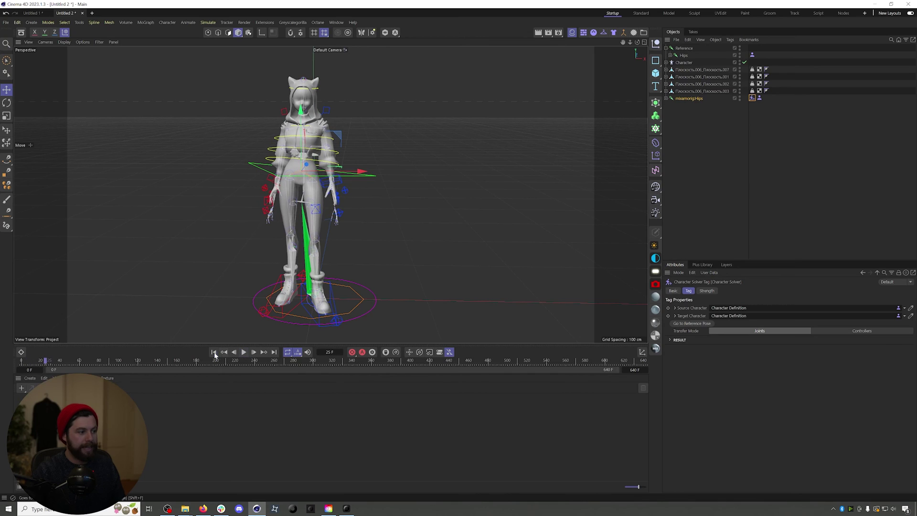
click(213, 352)
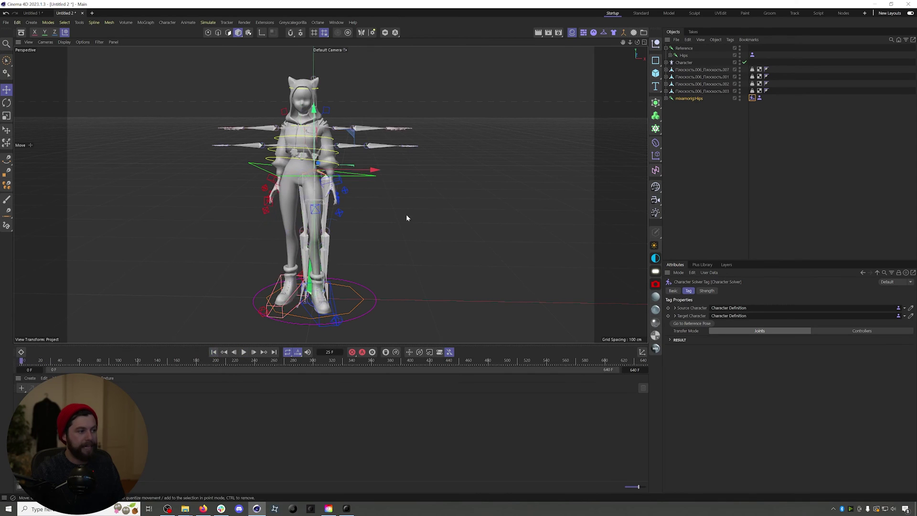
Select mixamorig:Hips together with all of its child joints
click(678, 104)
click(684, 98)
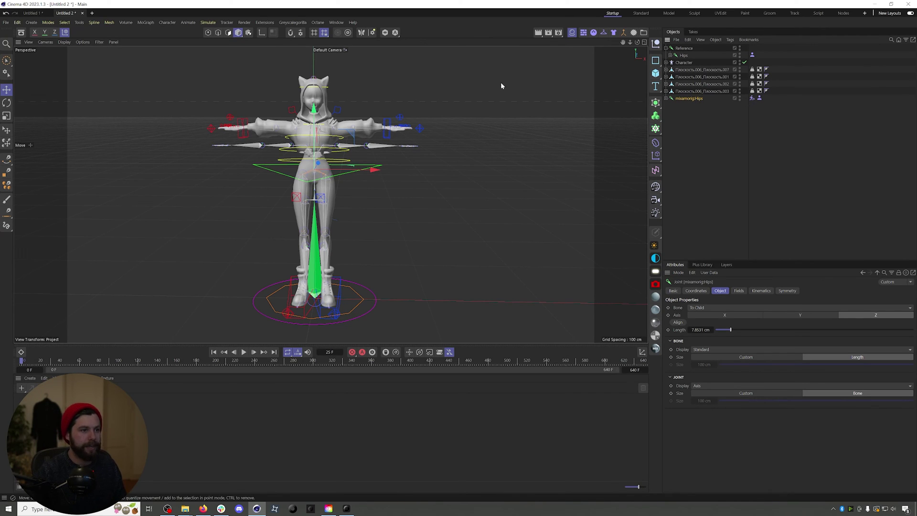
right_click(695, 98)
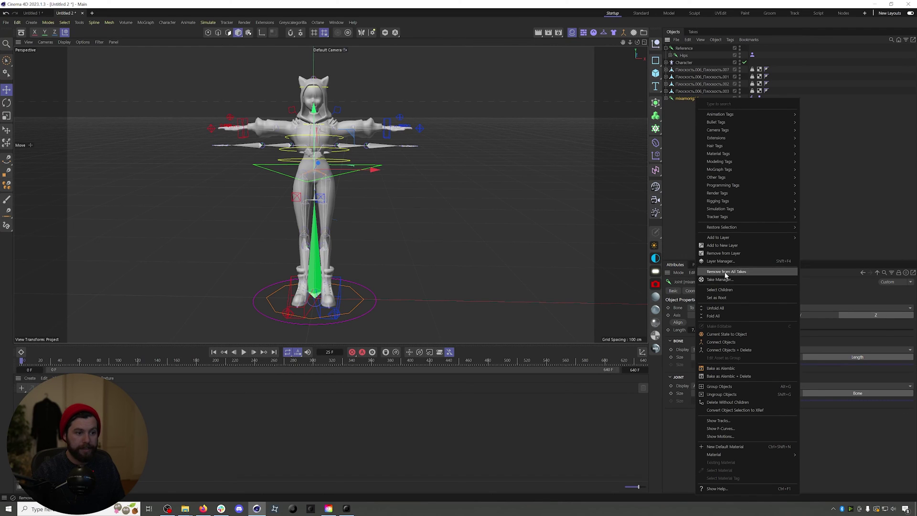
click(719, 289)
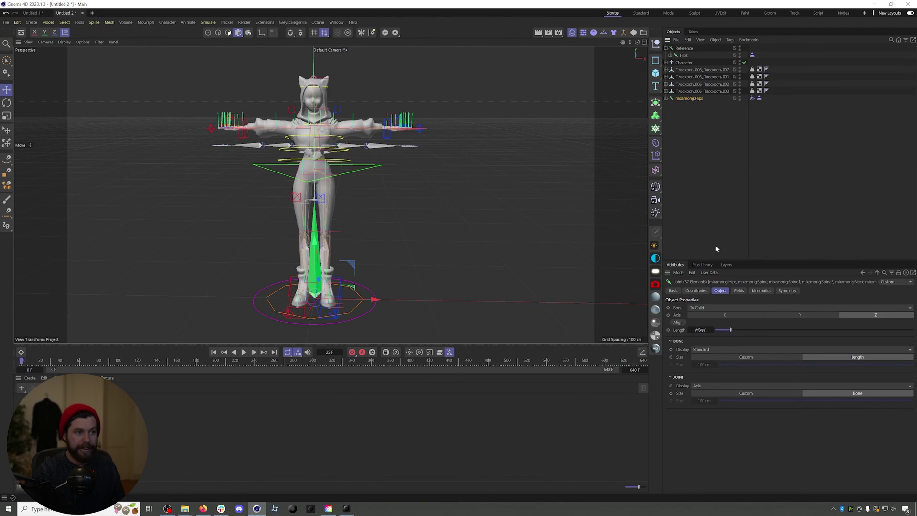
ctrl+click(666, 99)
click(666, 99)
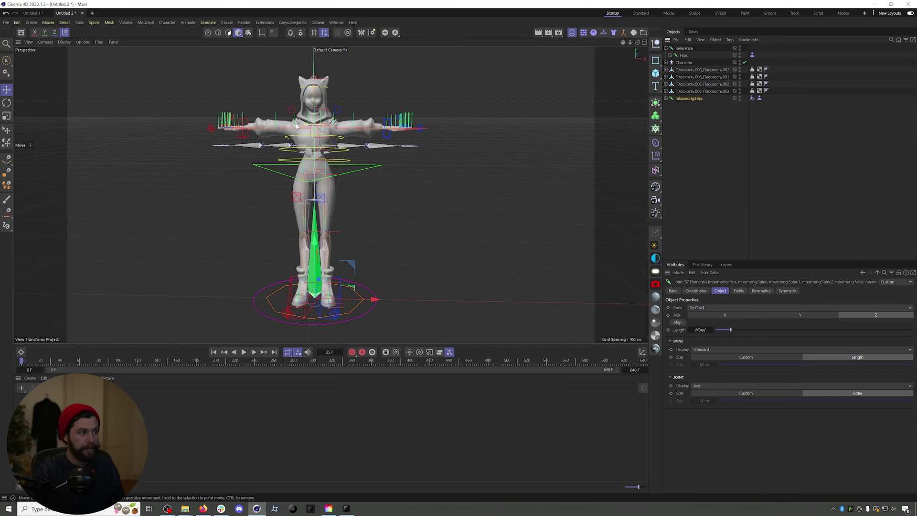
Bake the selected joints from the Dope Sheet over 0 F to 640 F with Bake Expressions, Position, Rotation and Animated Parameters enabled
click(336, 22)
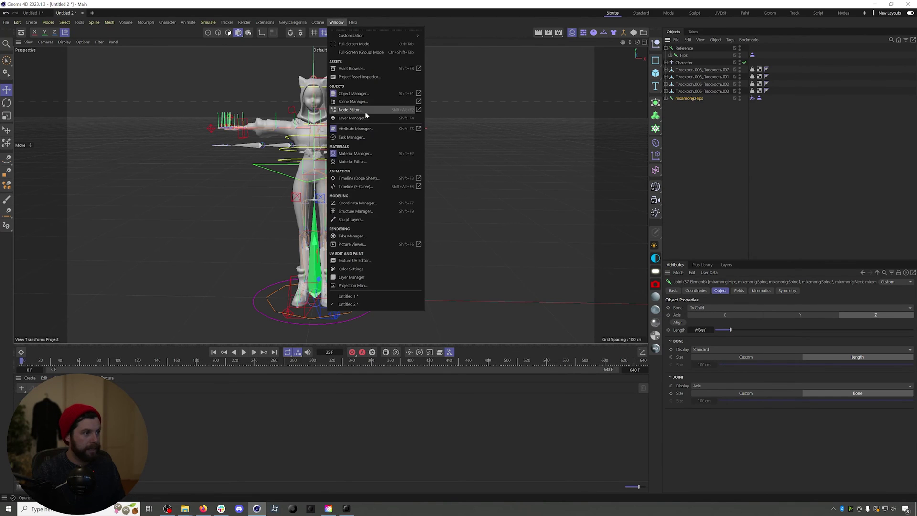
click(358, 178)
drag(368, 300, 366, 220)
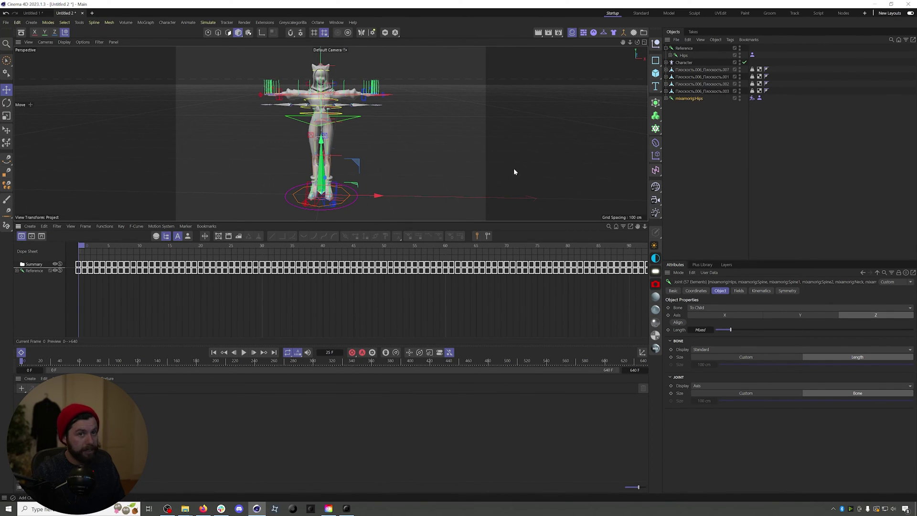
click(105, 226)
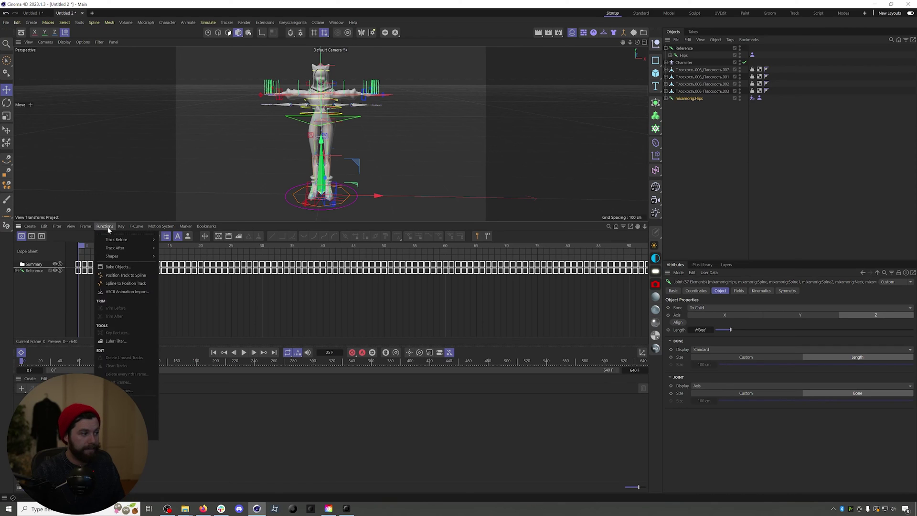
click(113, 265)
drag(97, 211, 232, 148)
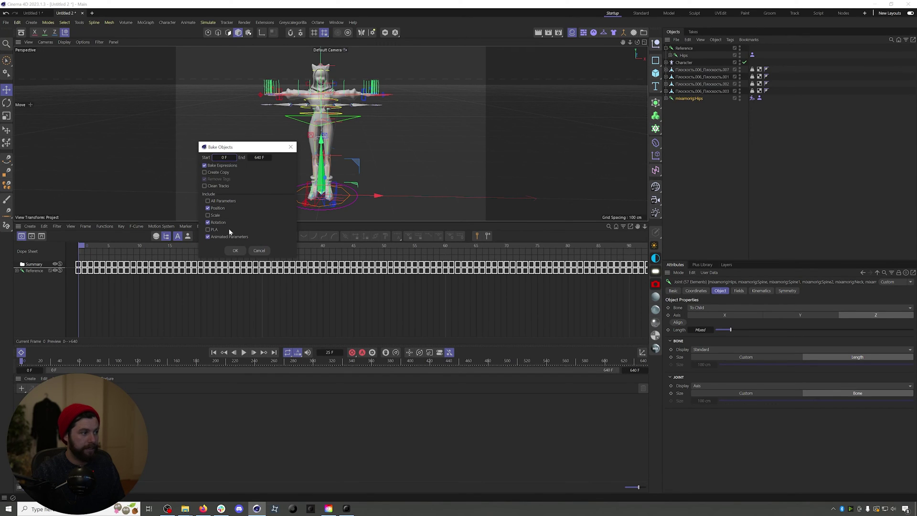
click(236, 251)
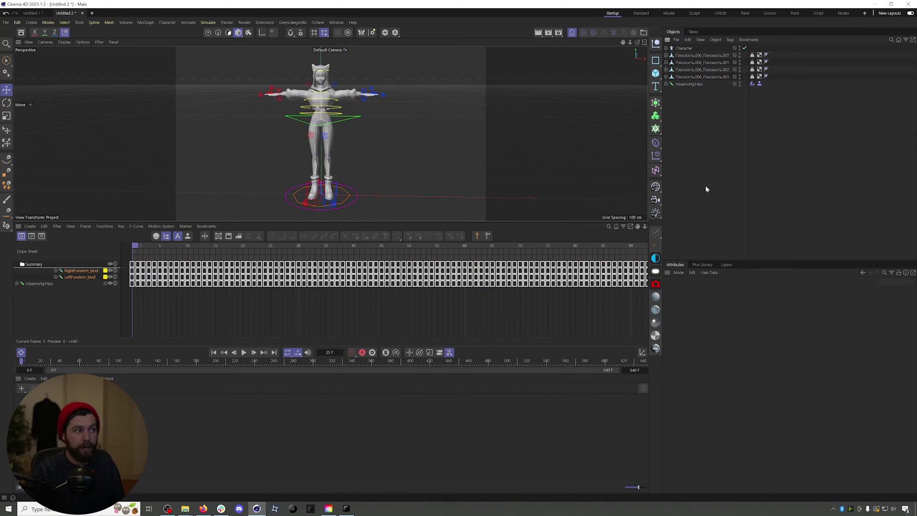
Restore the Startup layout, hide the Live Viewer, and preview the baked animation, ending back at the first frame
click(613, 14)
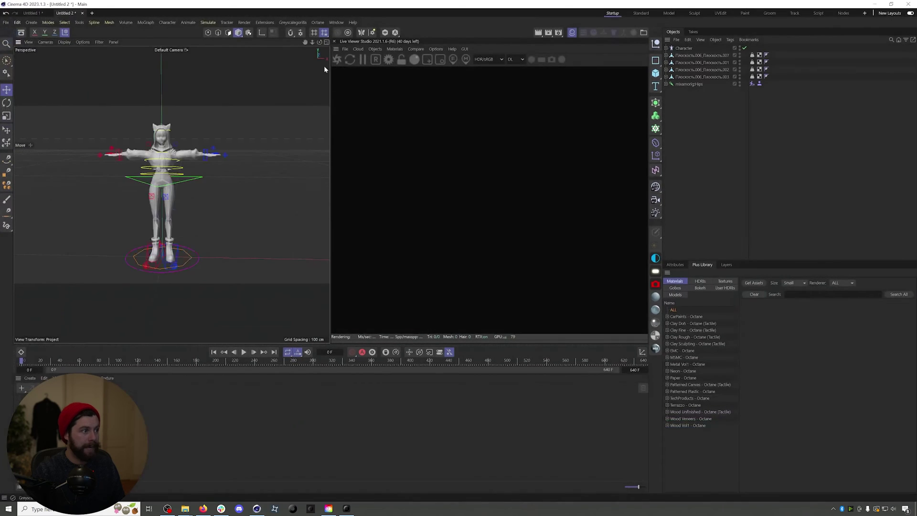
click(334, 41)
click(245, 353)
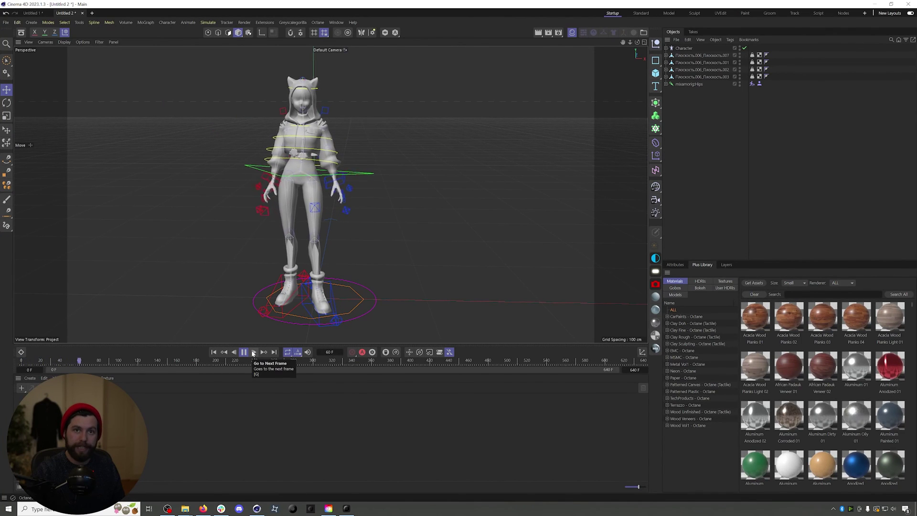
click(243, 352)
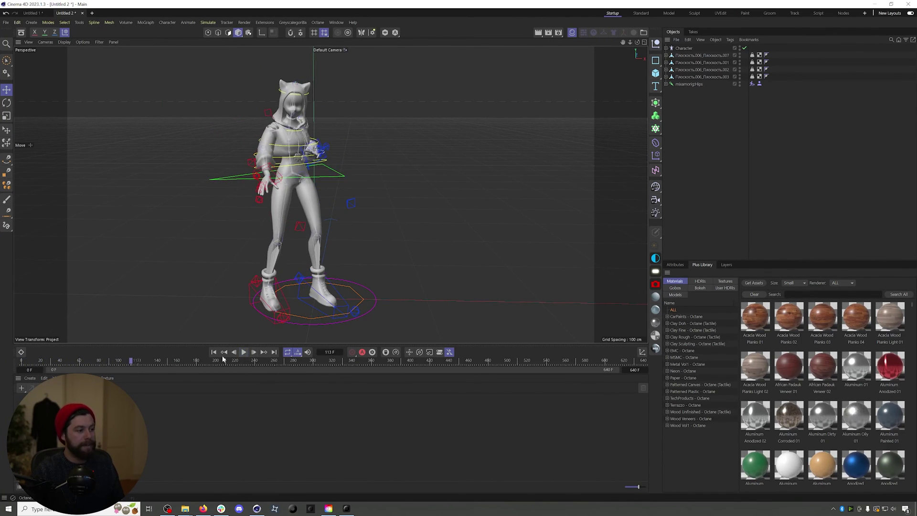
click(214, 351)
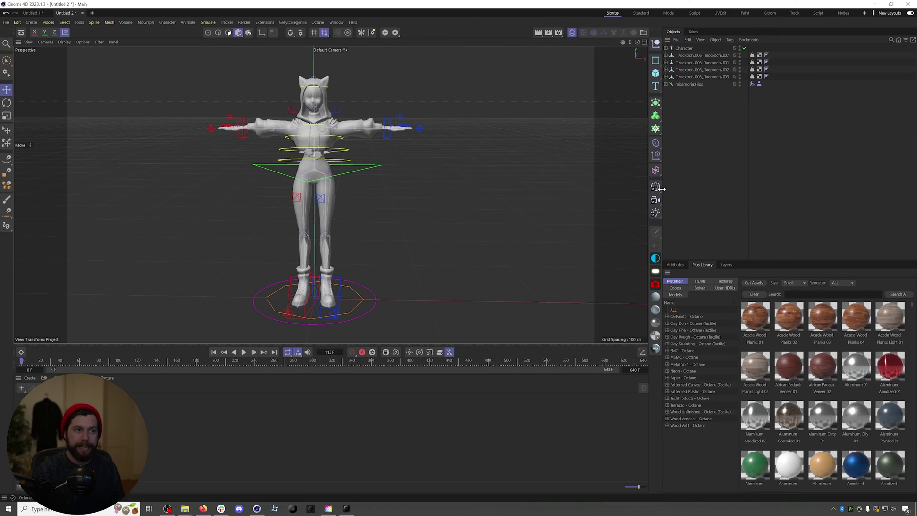
Expand the mixamorig:Hips hierarchy and inspect its joints down to the left hand's thumb
click(696, 86)
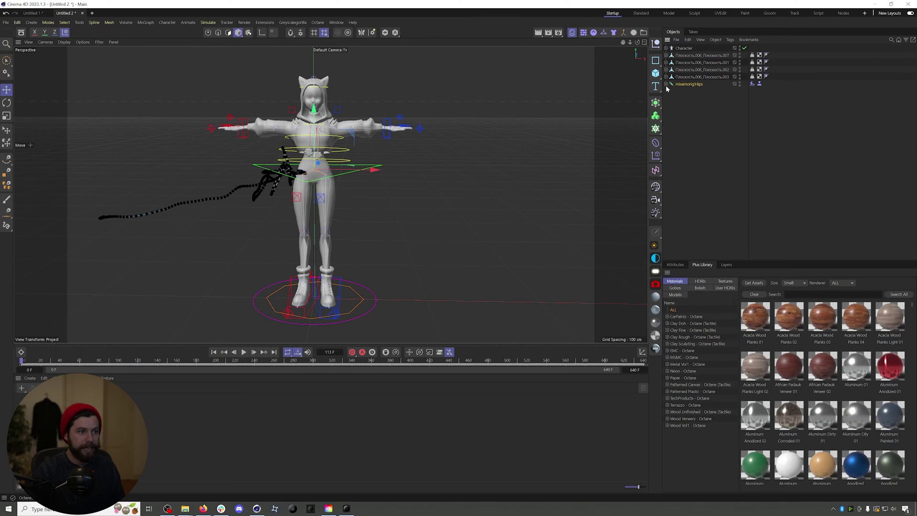
click(665, 85)
click(698, 93)
click(706, 107)
click(716, 129)
click(719, 158)
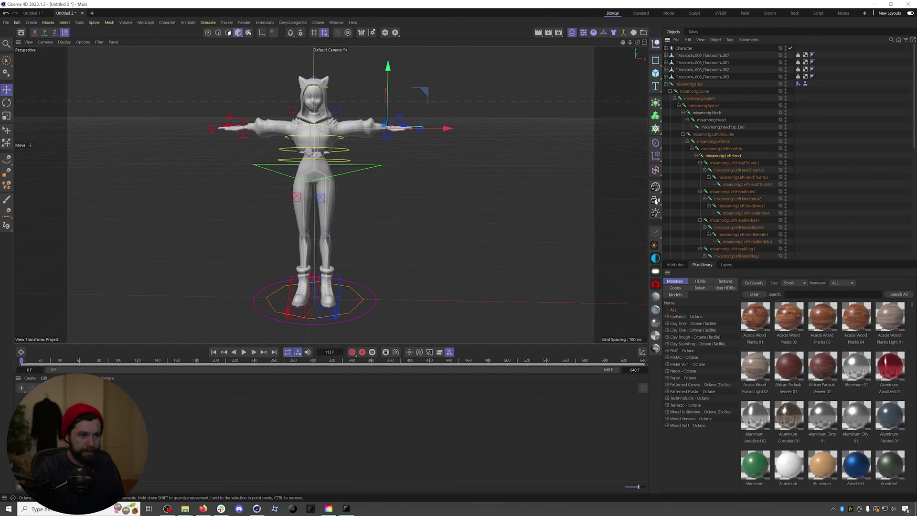
click(752, 177)
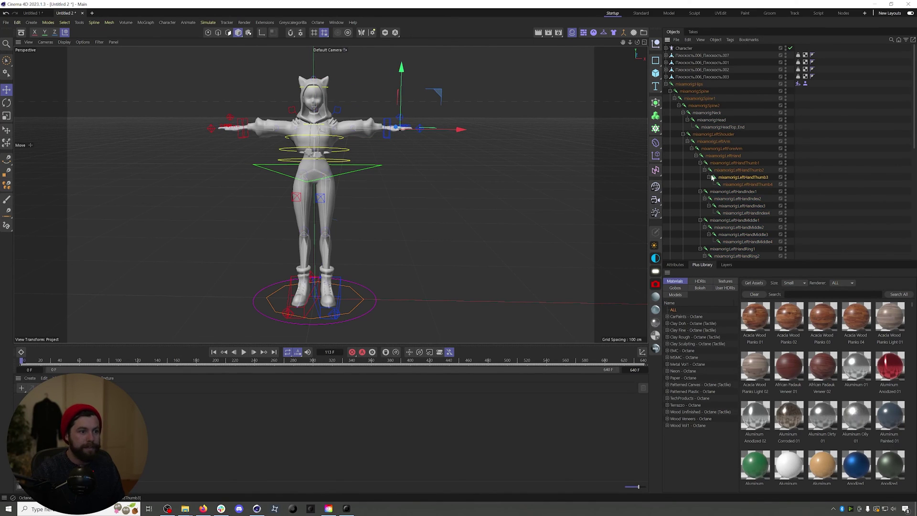
Try rotating the mixamorig:LeftArm joint so the left arm points downward
click(363, 123)
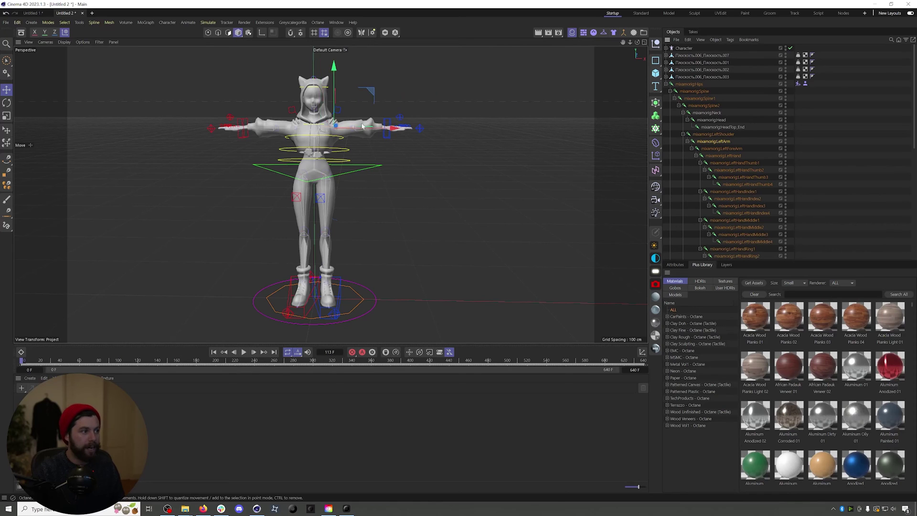
key(r)
drag(356, 138, 338, 139)
drag(318, 141, 363, 137)
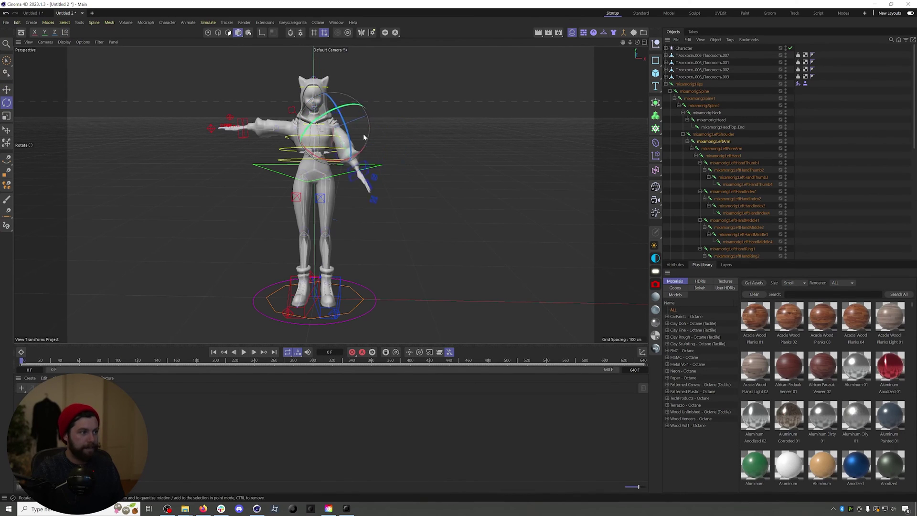
Scrub through the baked animation up to about frame 226 and return to the first frame
drag(79, 363, 191, 366)
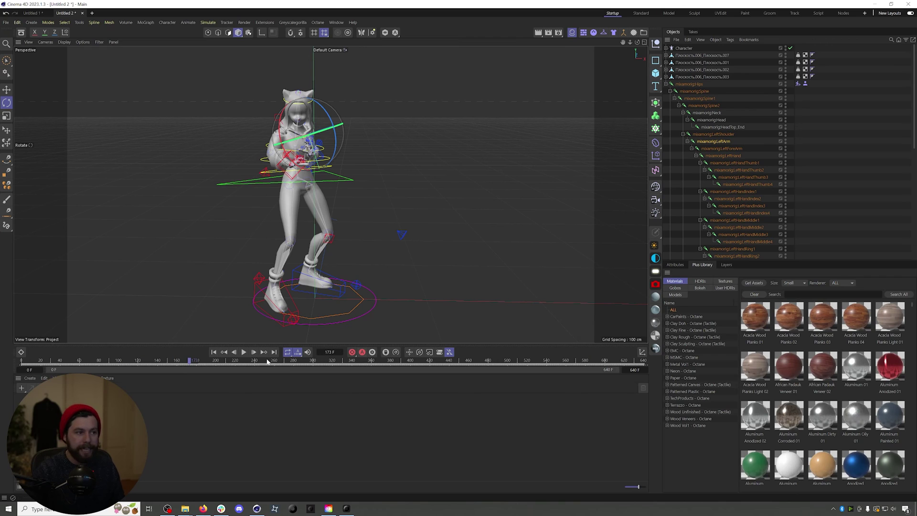
mouse_move(194, 362)
mouse_down()
mouse_move(135, 362)
mouse_move(239, 361)
mouse_move(198, 362)
mouse_up()
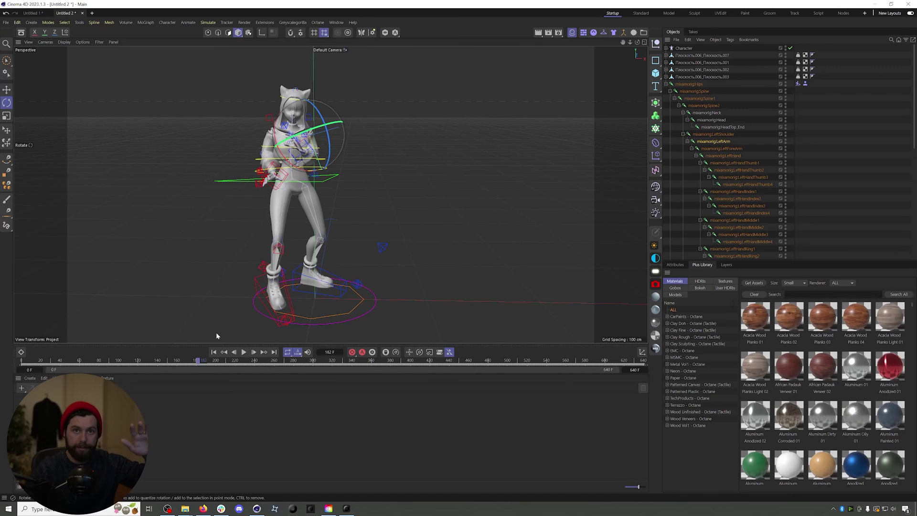
mouse_move(235, 359)
mouse_down()
mouse_move(287, 362)
mouse_move(226, 362)
mouse_move(353, 364)
mouse_move(241, 362)
mouse_up()
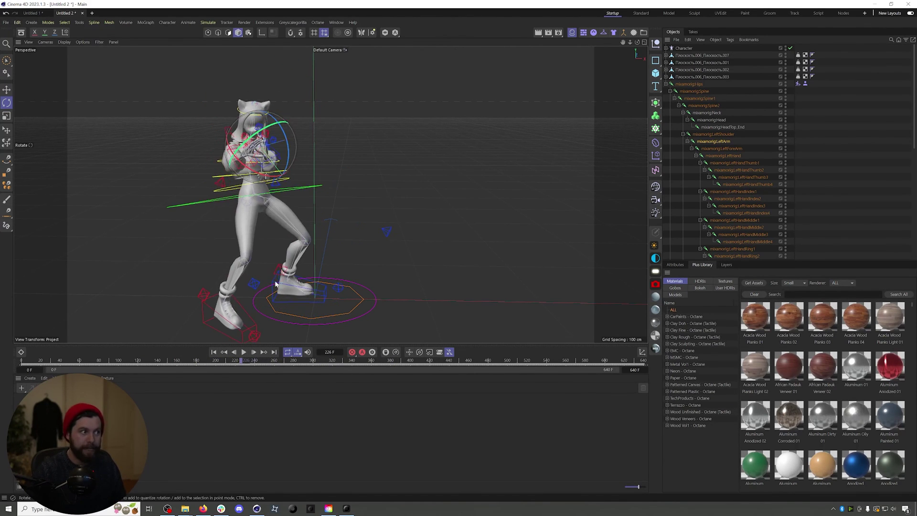
click(215, 353)
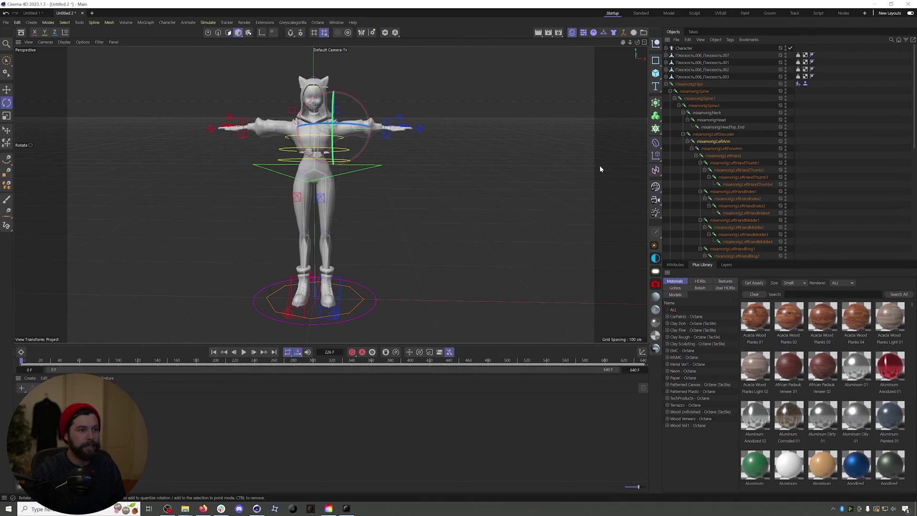
Collapse the mixamorig:Hips hierarchy, select the left hand controller, and check it across the animation, ending at the first frame
click(666, 84)
click(544, 123)
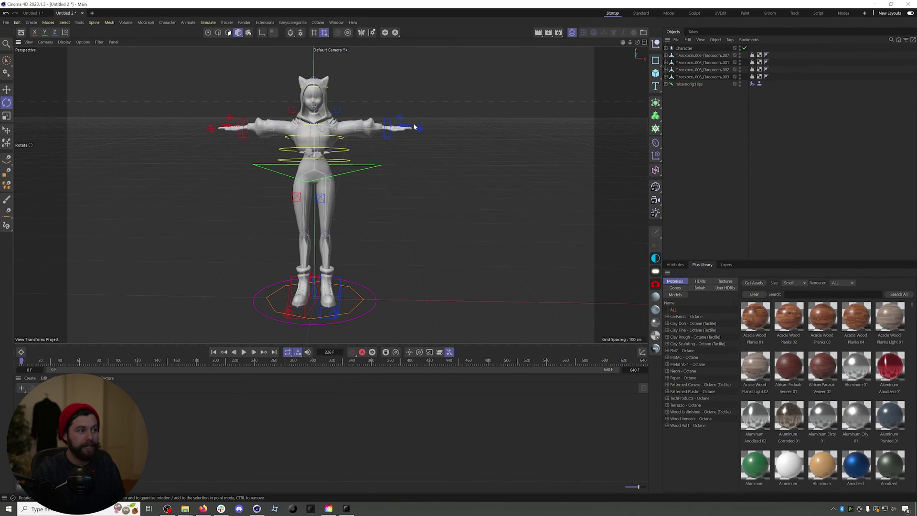
click(387, 124)
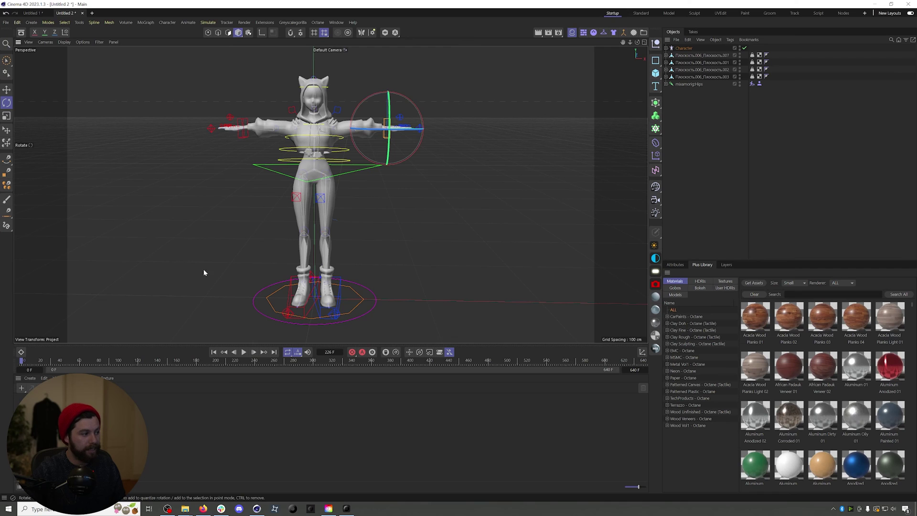
drag(218, 362, 259, 357)
click(213, 352)
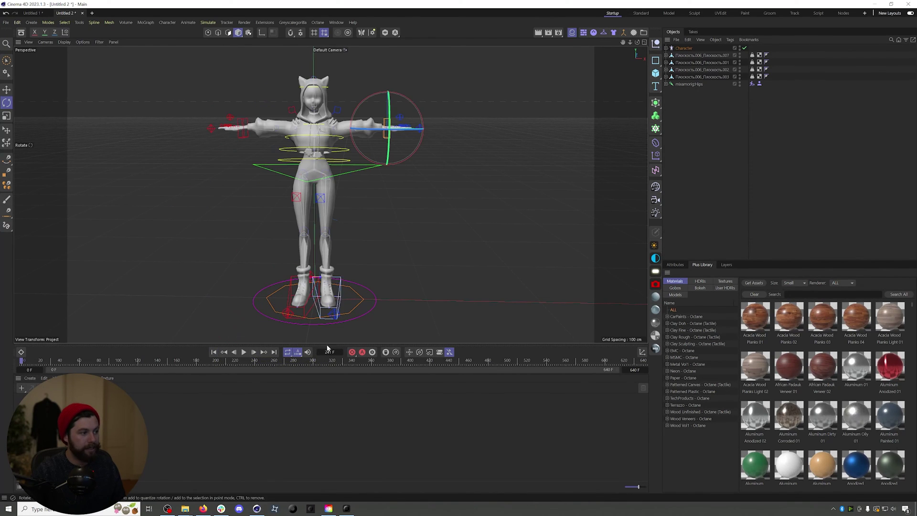
Select the hip controller, lower it so the character crouches, and play the animation with the lowered hips
click(243, 352)
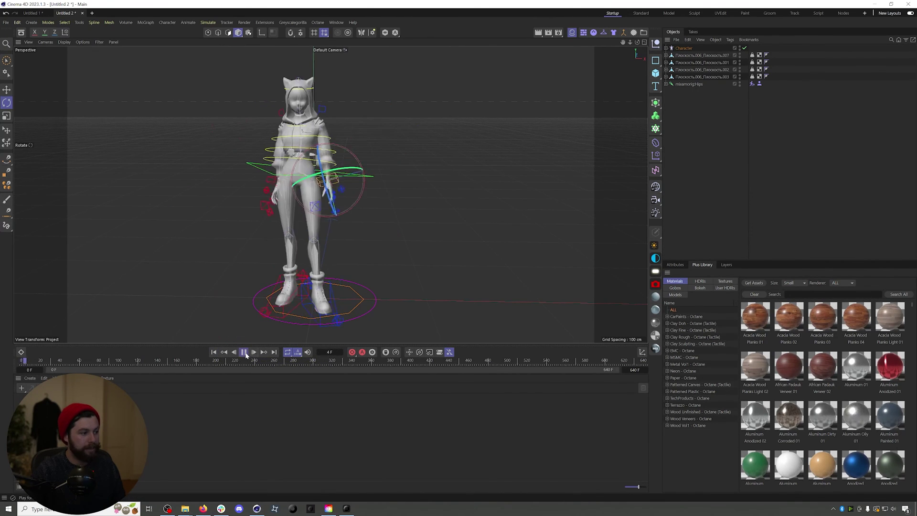
click(264, 171)
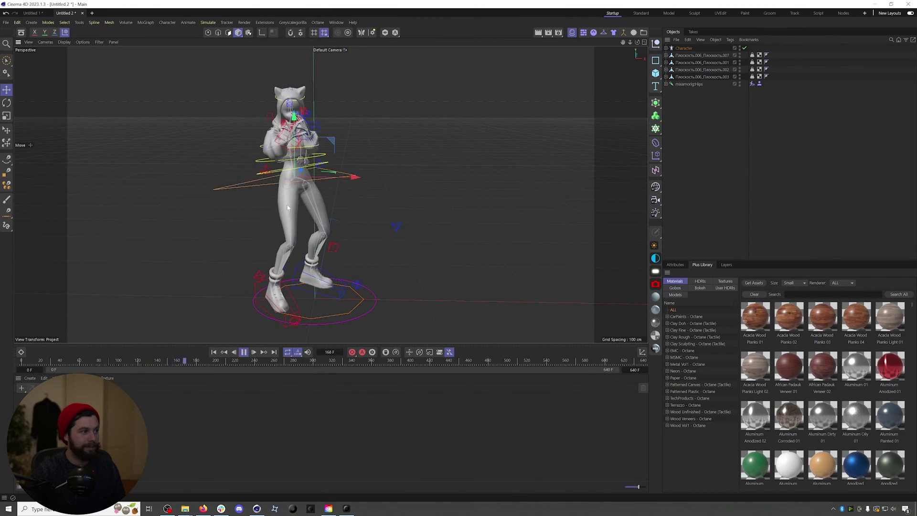
click(245, 351)
drag(292, 139, 294, 203)
click(244, 352)
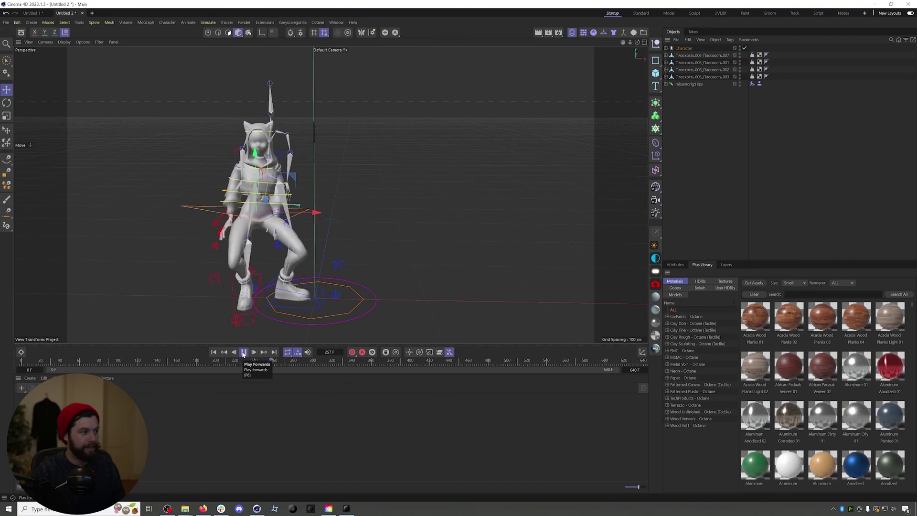
Raise the hip controller back up at frame 275 and review the motion, ending at frame 45
click(243, 352)
drag(254, 151, 256, 123)
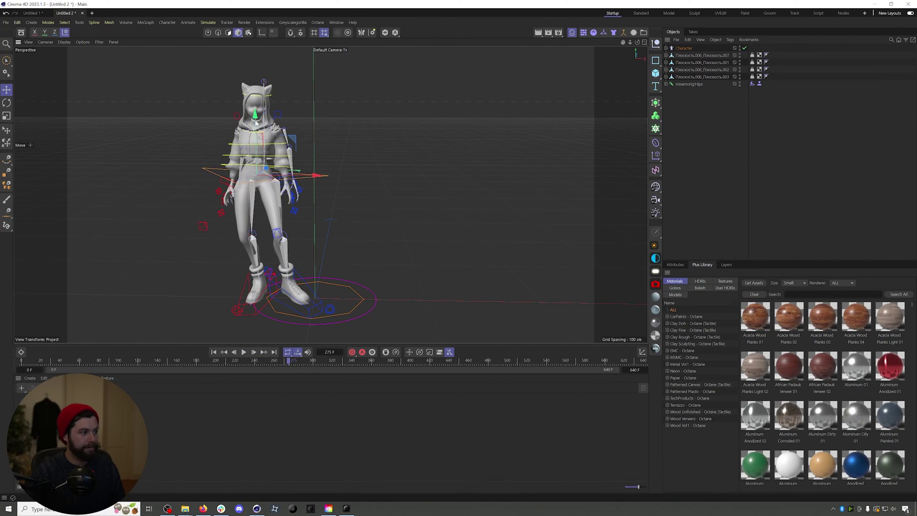
click(243, 351)
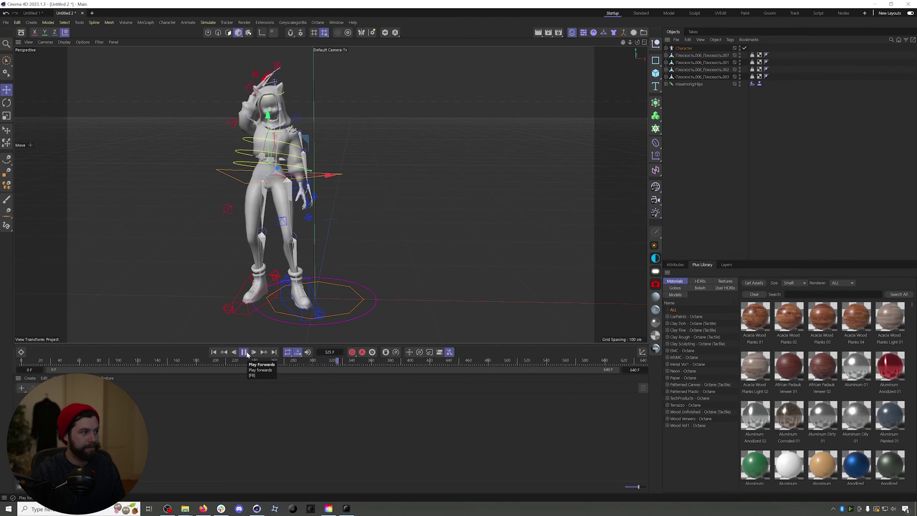
click(247, 353)
drag(281, 359, 61, 353)
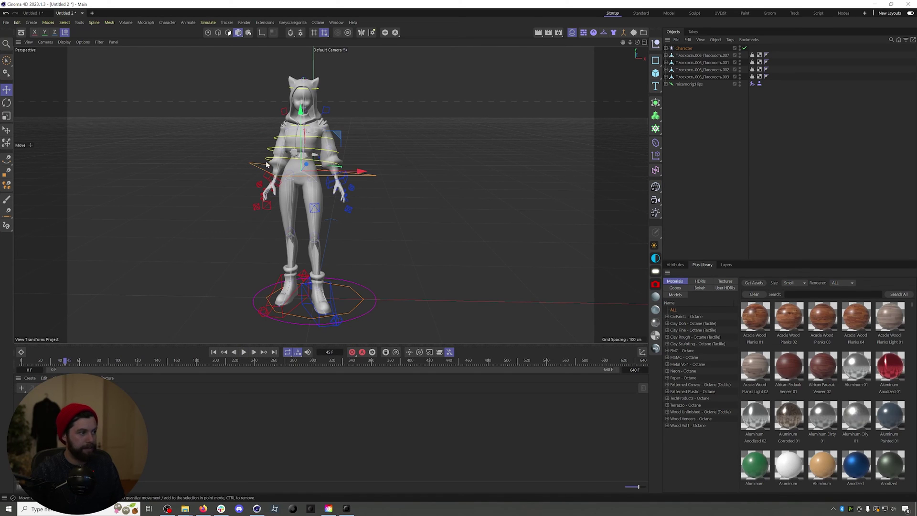
With autokeying on, key the hip controller lowered at frame 78, raised at frame 112 and lowered at frame 142
drag(76, 362, 98, 361)
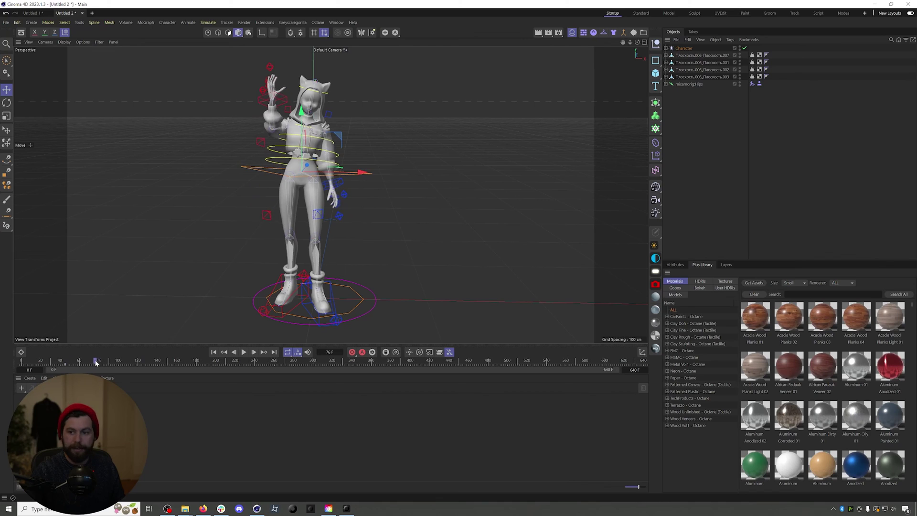
drag(301, 112, 303, 157)
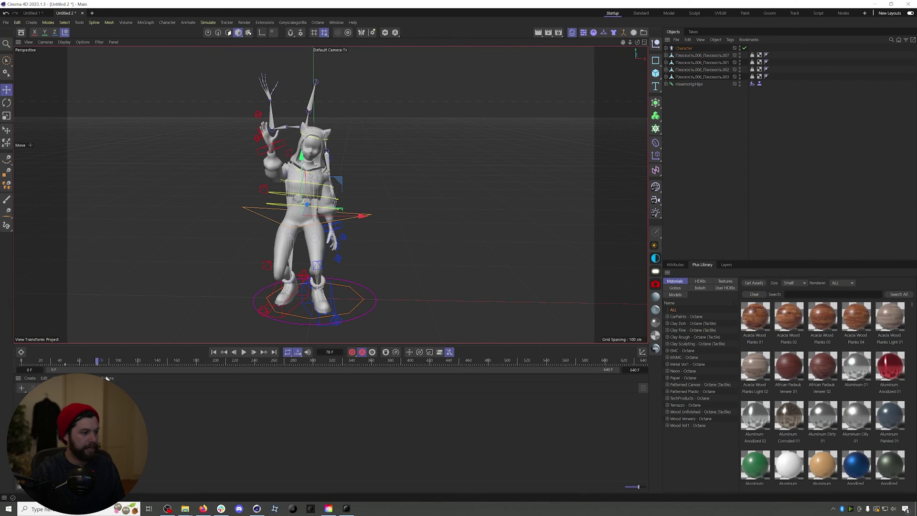
drag(97, 363, 130, 361)
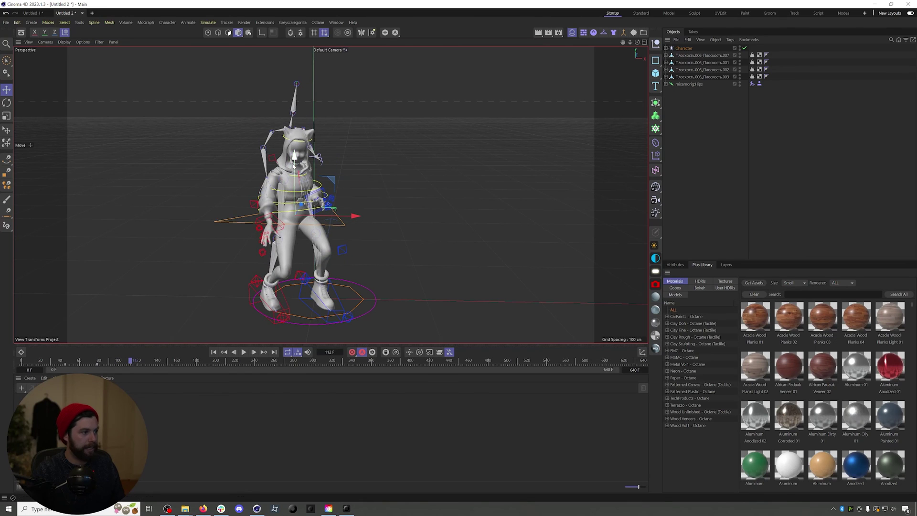
drag(294, 164, 294, 118)
drag(138, 361, 159, 361)
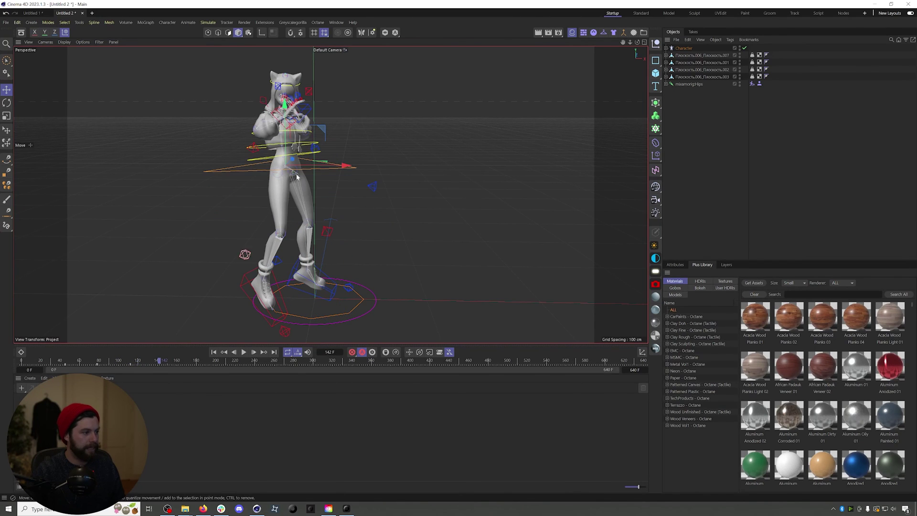
drag(286, 117, 291, 164)
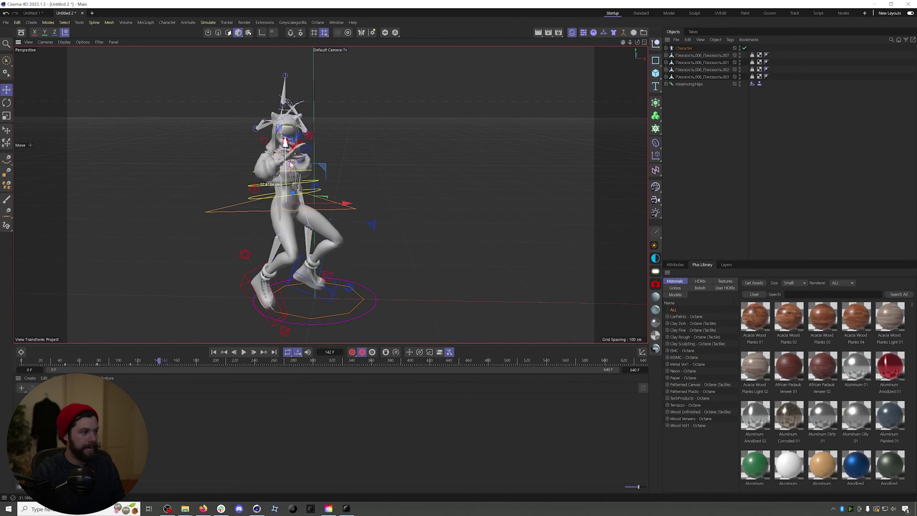
Play the keyed hip motion from the first frame to about frame 210
click(213, 352)
click(243, 352)
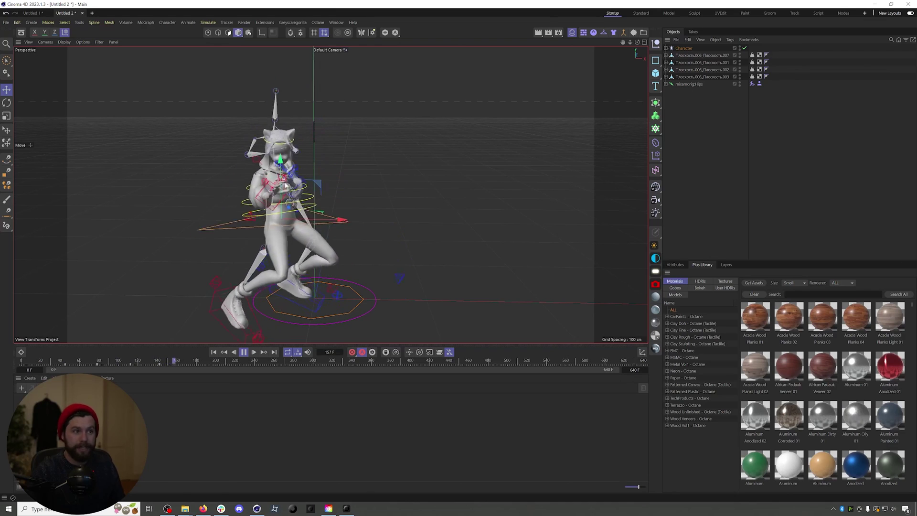
click(242, 352)
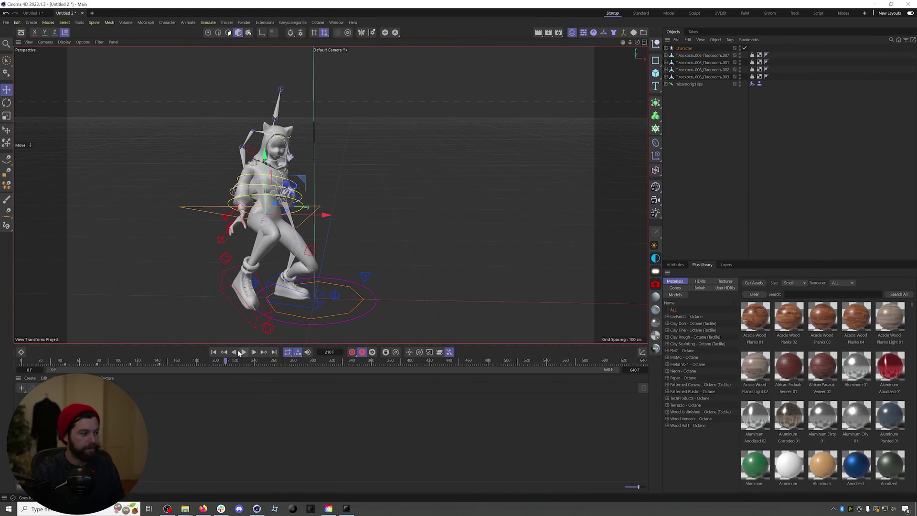
Go back to frame 35 and delete the hip controller's keyframes from the timeline
drag(217, 363, 55, 361)
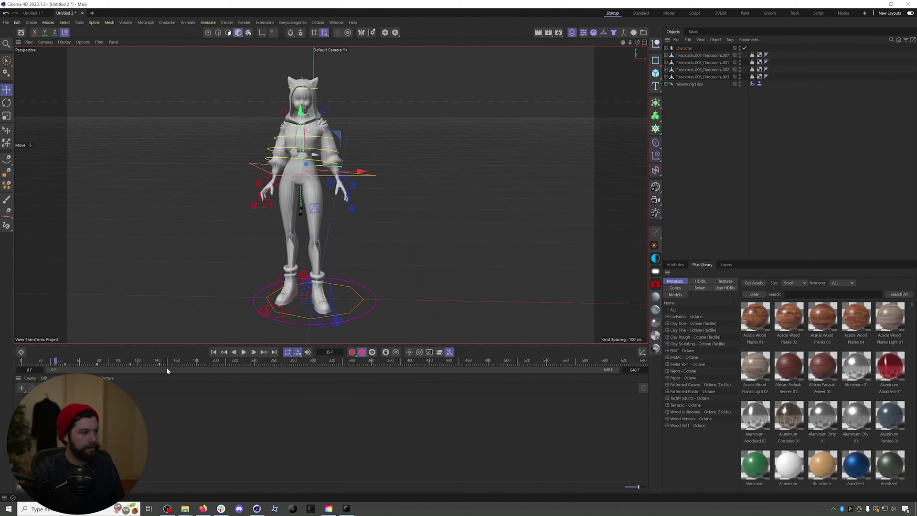
right_click(64, 367)
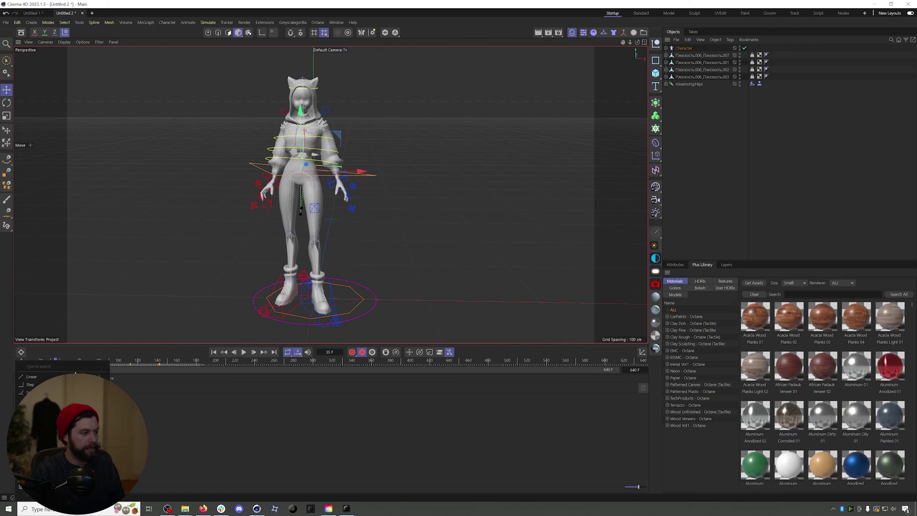
click(44, 426)
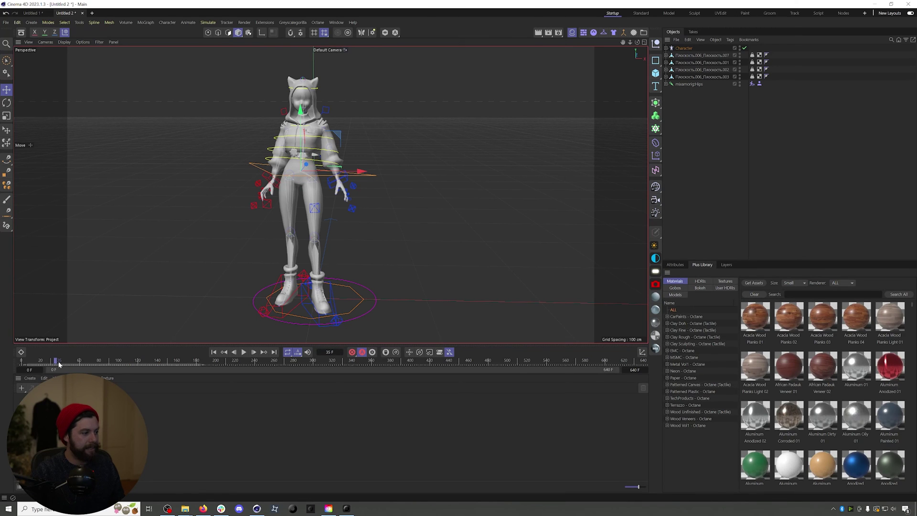
Select the character's right hand controller and scrub between frames 323 and 296 to find where the hand starts rising
drag(59, 364, 336, 361)
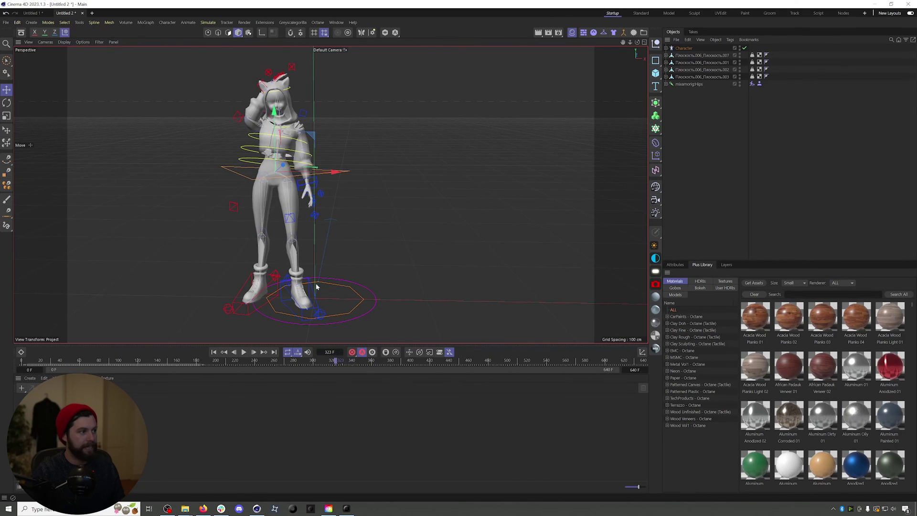
click(257, 87)
click(418, 122)
drag(336, 364, 320, 363)
drag(321, 361, 309, 361)
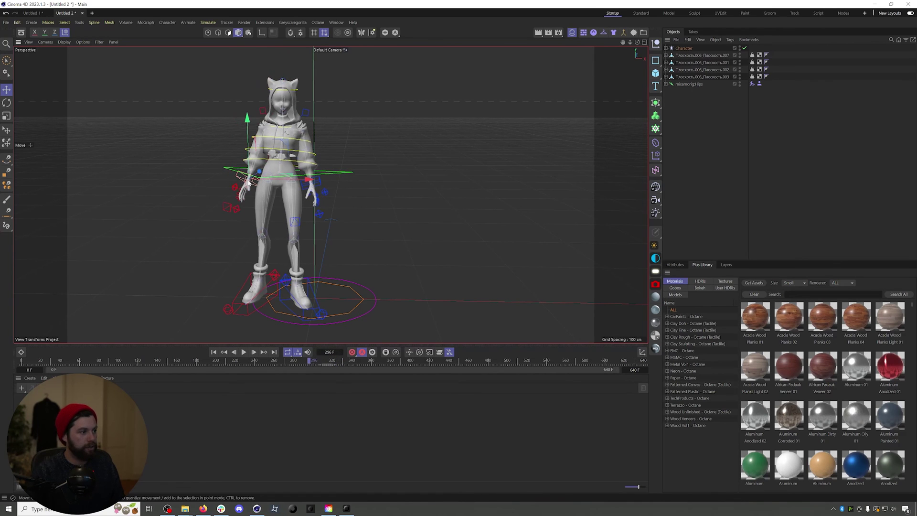
scroll(253, 182, up, 5)
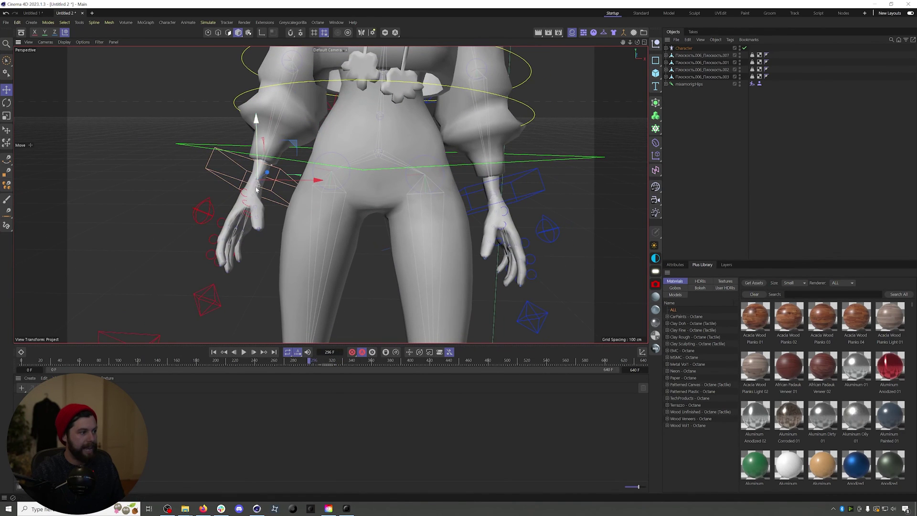
drag(310, 363, 320, 362)
Keyframe the right hand controller at frame 304, before the hand reaches the head
alt+right_drag(360, 242, 239, 281)
alt+middle_drag(352, 208, 351, 233)
mouse_move(325, 365)
mouse_down()
mouse_move(334, 362)
mouse_move(317, 361)
mouse_up()
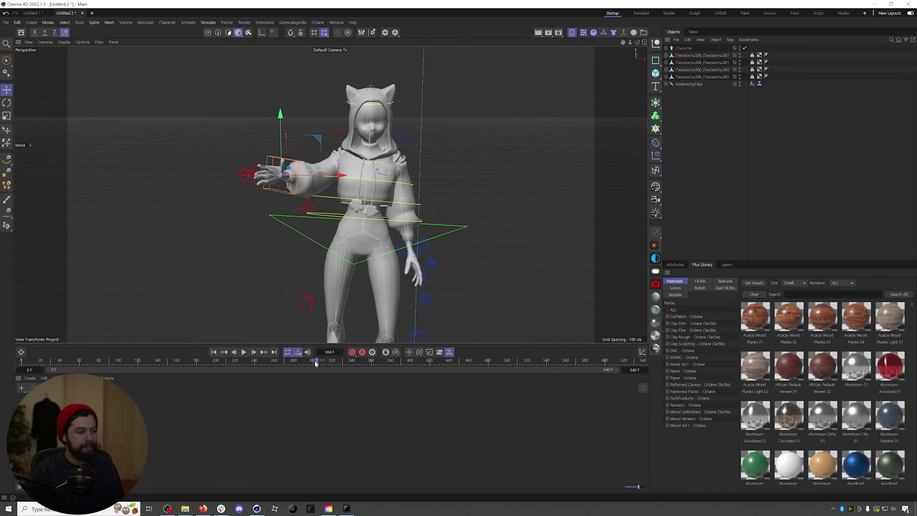
drag(315, 362, 316, 365)
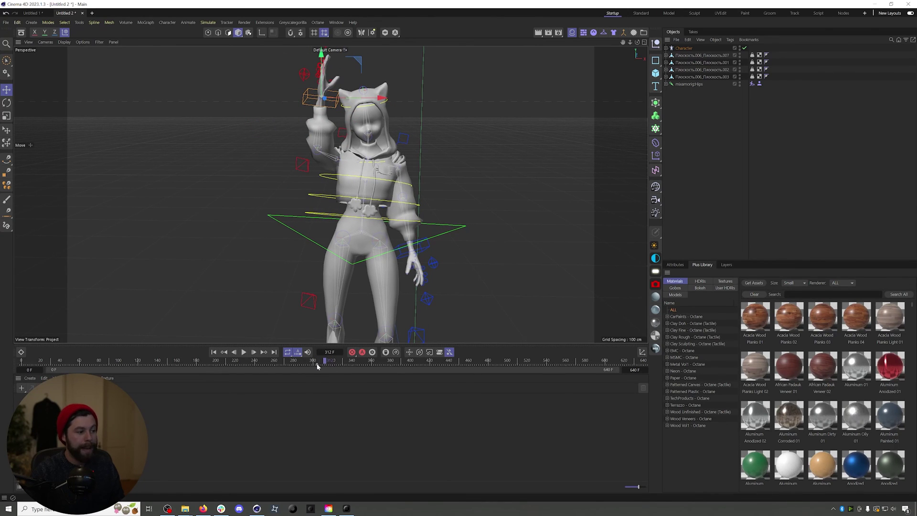
At frame 319, move the right hand controller away from the face to the outer side of the head
drag(318, 366, 333, 363)
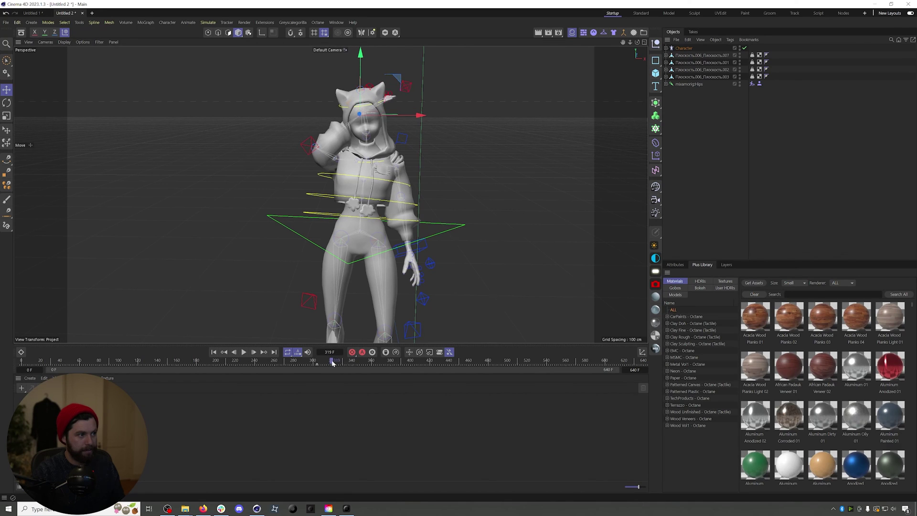
click(391, 96)
drag(380, 78, 344, 54)
alt+drag(356, 95, 430, 136)
drag(311, 77, 328, 87)
alt+drag(352, 125, 280, 100)
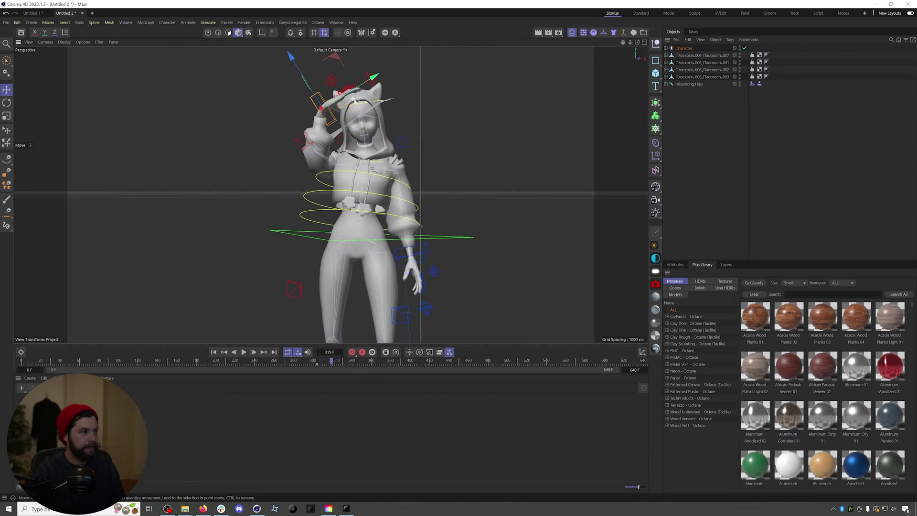
Refine the right hand controller's position beside the hood and record its keyframe at frame 319
scroll(310, 68, up, 5)
drag(311, 69, 325, 69)
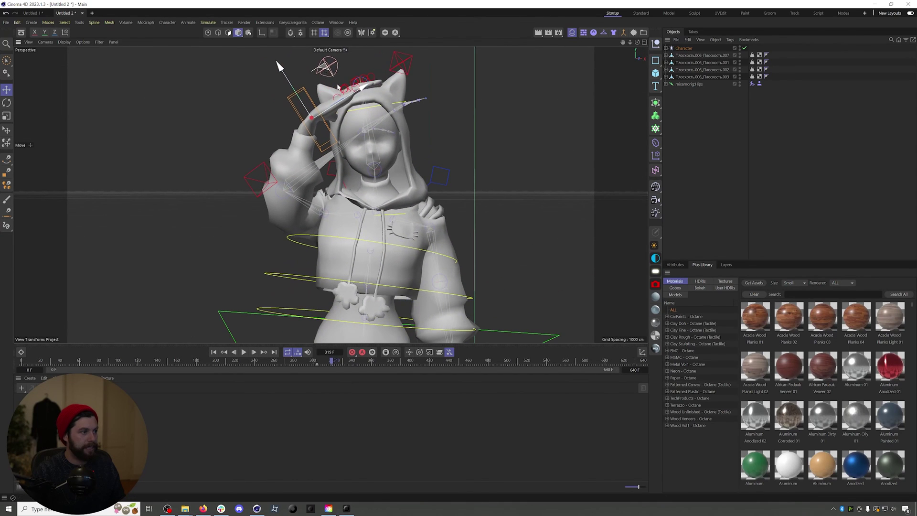
alt+drag(375, 121, 444, 155)
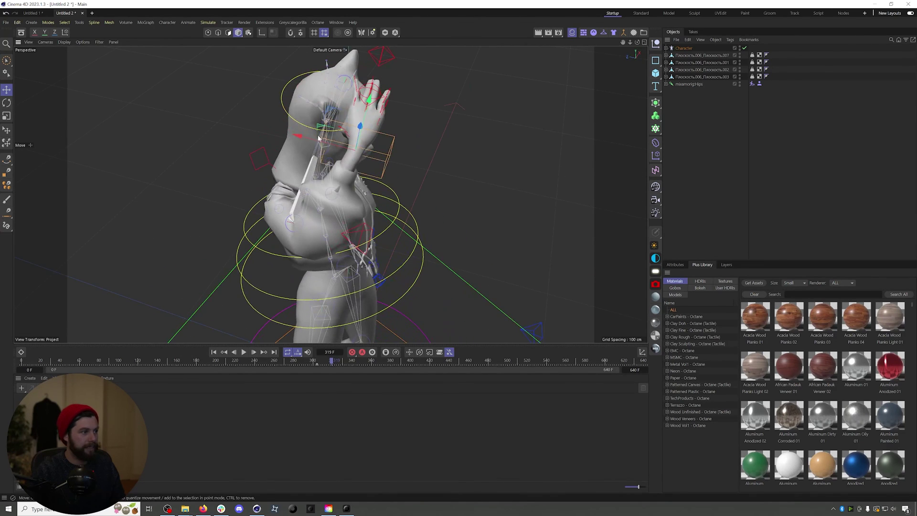
drag(318, 138, 265, 97)
key(r)
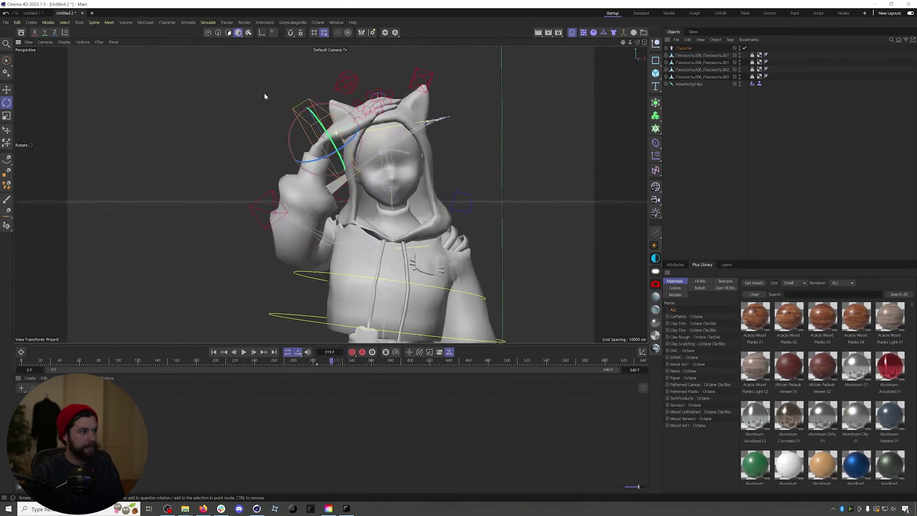
scroll(381, 139, down, 5)
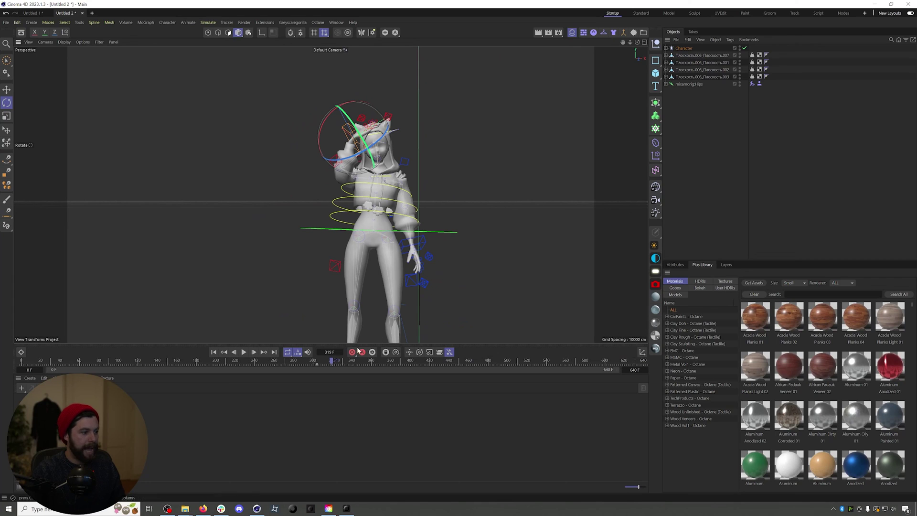
click(351, 353)
Play the adjusted right hand movement from frame 302
drag(332, 362, 315, 361)
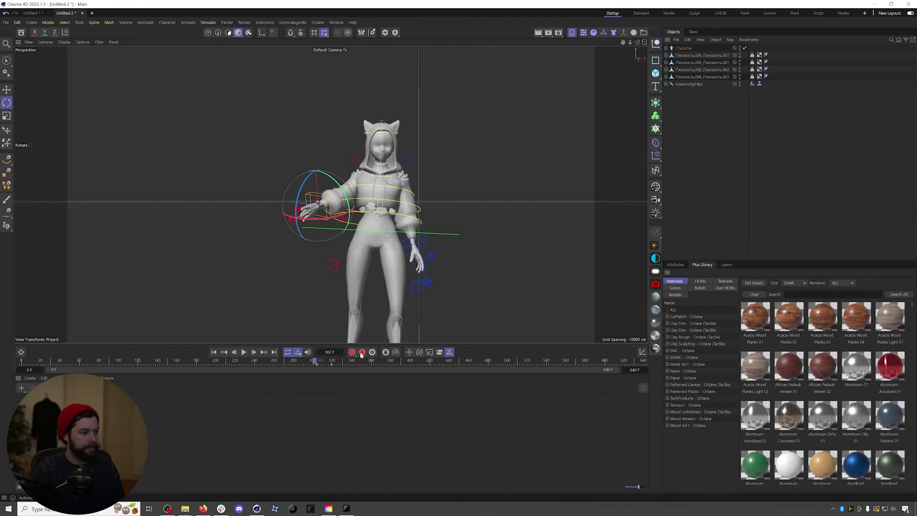
click(244, 351)
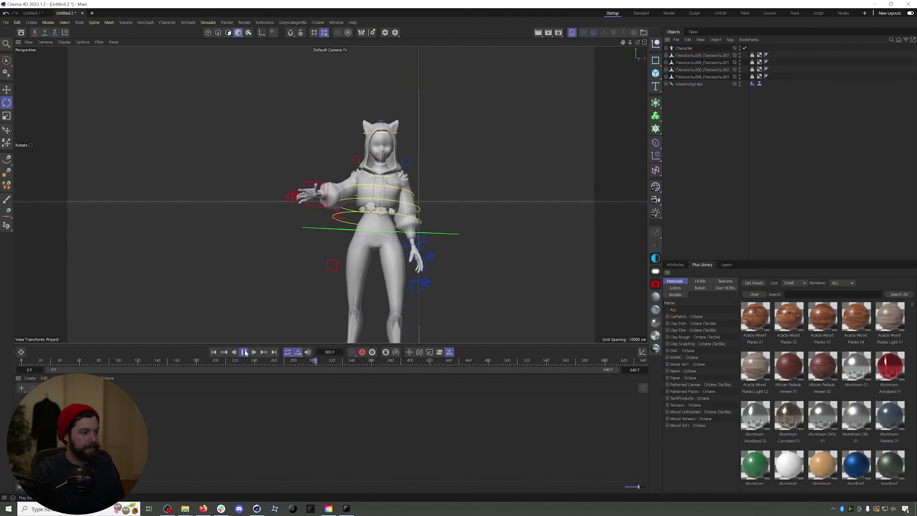
click(245, 352)
Select the right hand controller and keyframe the hand's release from the head up to frame 360
drag(343, 362, 372, 364)
click(354, 127)
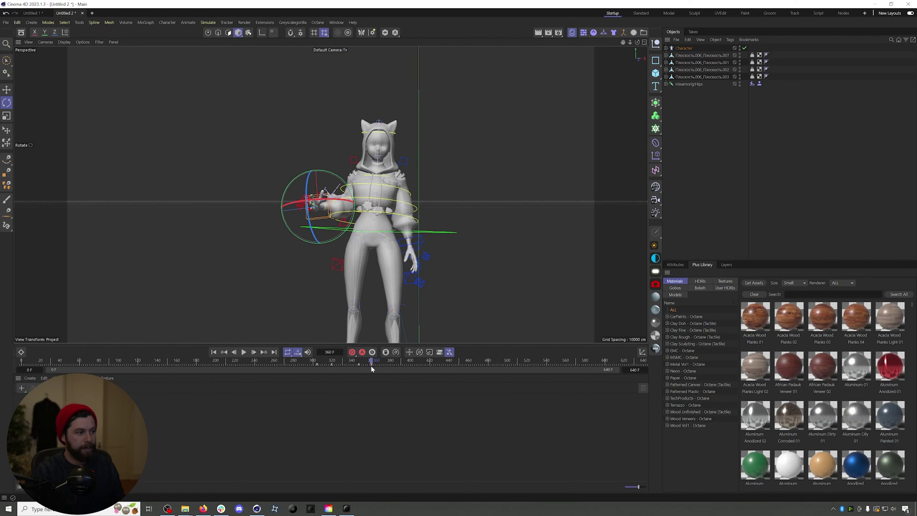
Play the hand's release from frame 334 to about frame 348
drag(372, 360, 346, 363)
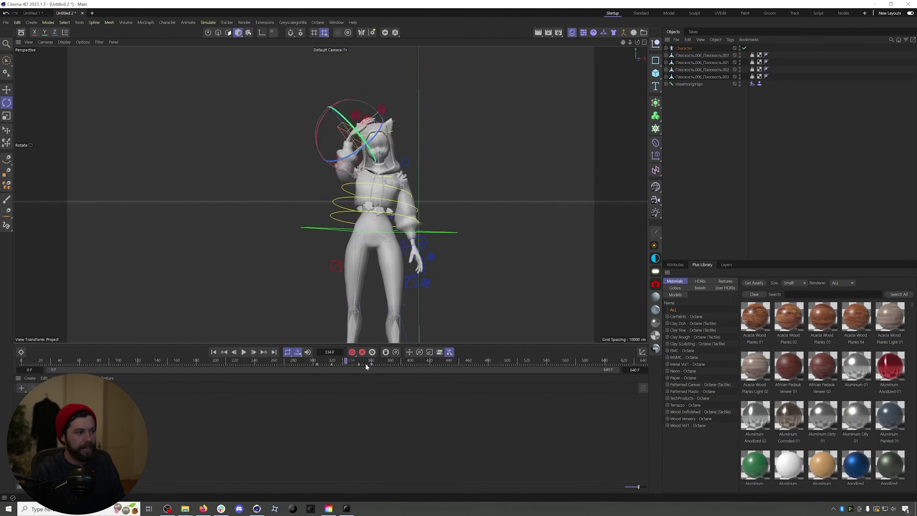
click(243, 352)
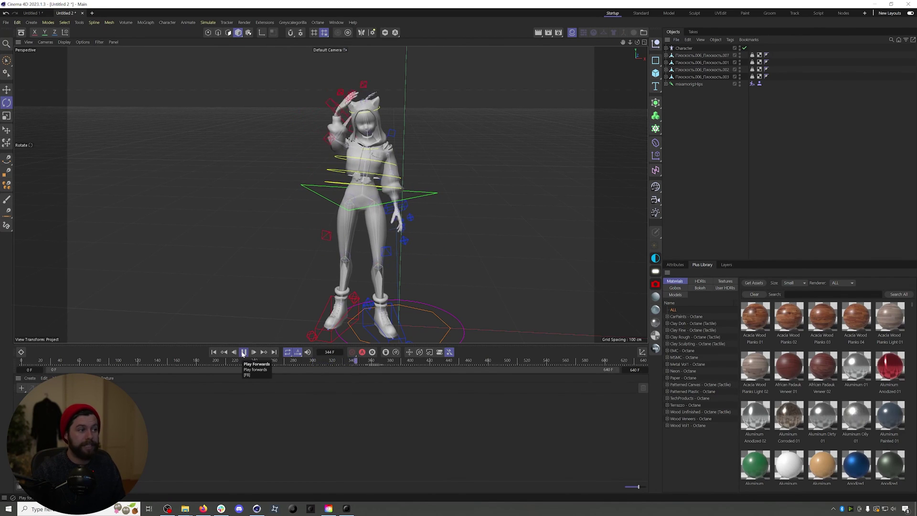
click(243, 352)
Select the hip controller at frame 348, lower it slightly so the knees bend, and deselect it
alt+drag(405, 161, 392, 167)
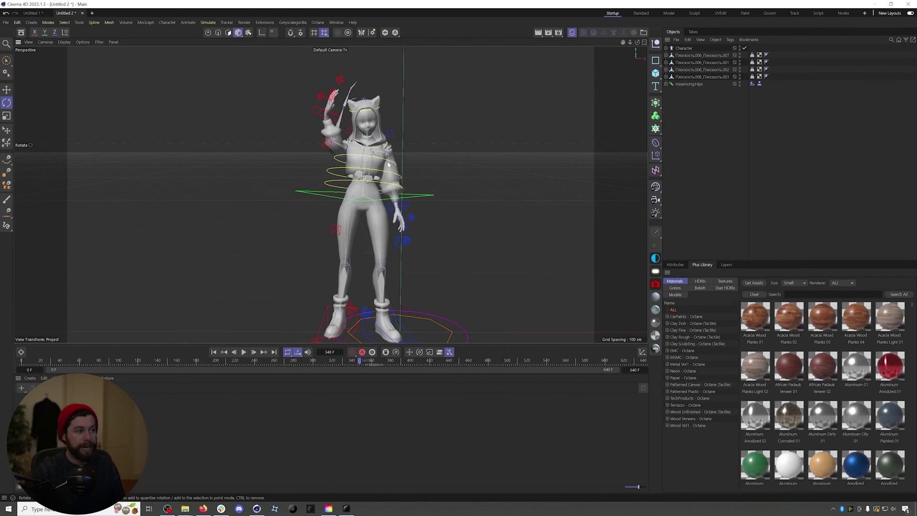
scroll(404, 179, down, 4)
alt+middle_drag(407, 186, 355, 185)
click(321, 168)
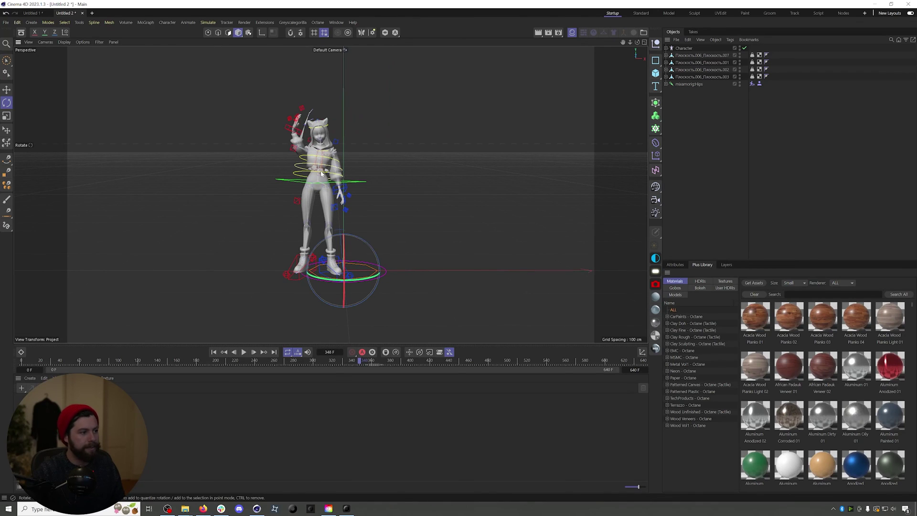
click(336, 179)
click(408, 305)
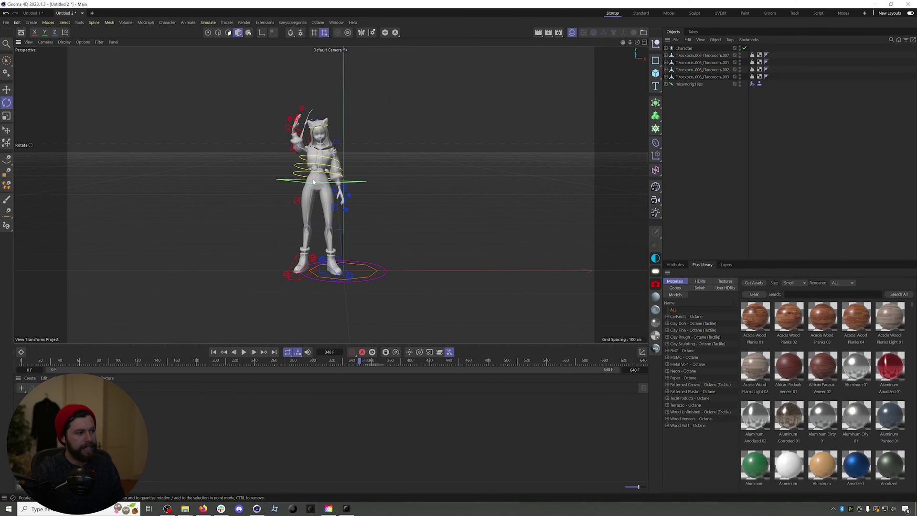
click(347, 196)
key(e)
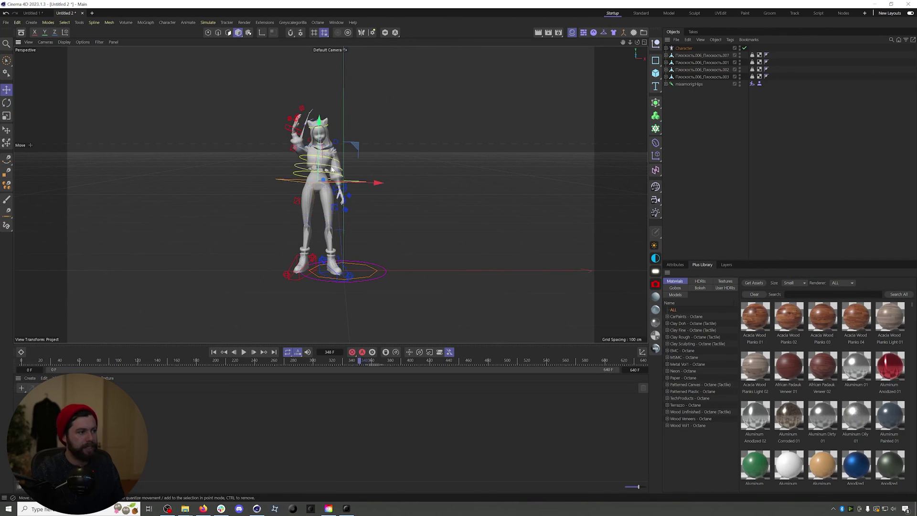
key(w)
mouse_move(352, 148)
mouse_down()
mouse_move(334, 153)
mouse_move(372, 149)
mouse_move(309, 150)
mouse_move(362, 168)
mouse_move(352, 155)
mouse_up()
click(405, 157)
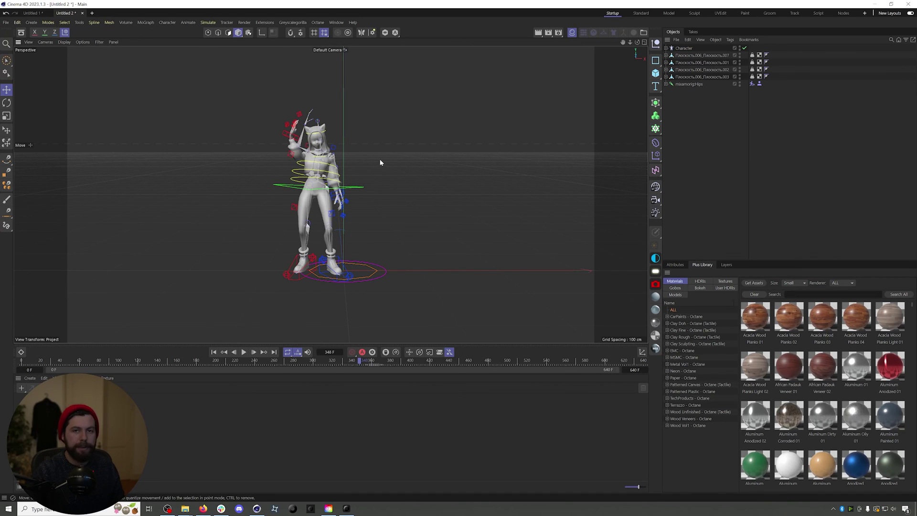
Play the animation with the lowered hips to frame 364 and scrub back to frame 259
click(243, 352)
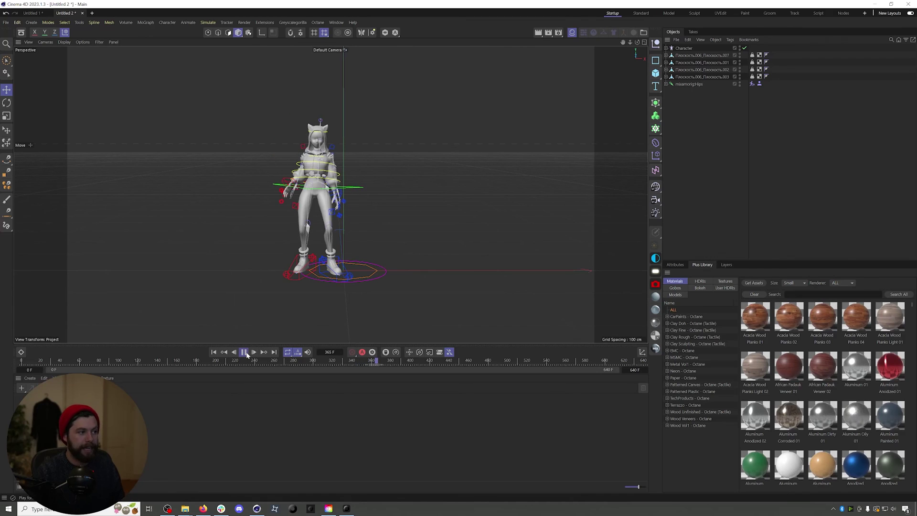
click(246, 353)
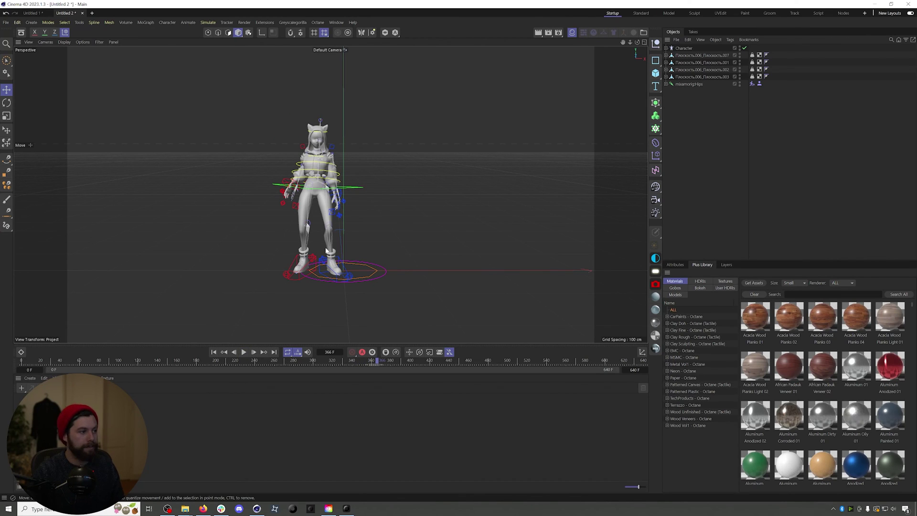
drag(375, 361, 274, 362)
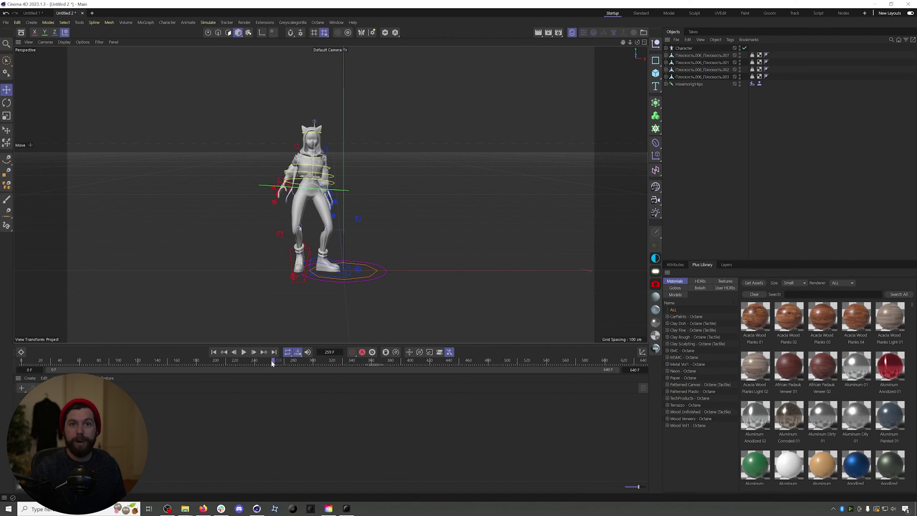